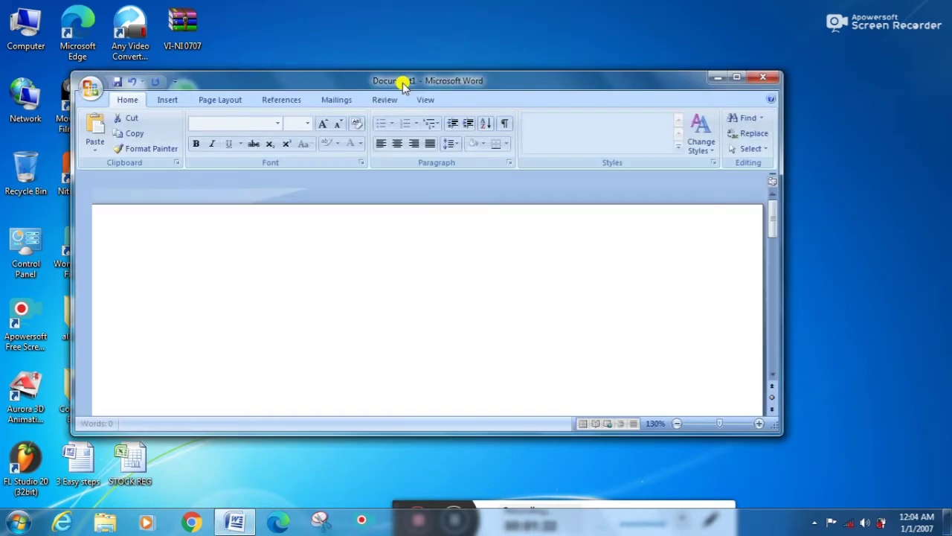
Step: Maximize the blank Document1 Word window to fill the screen
double_click(402, 81)
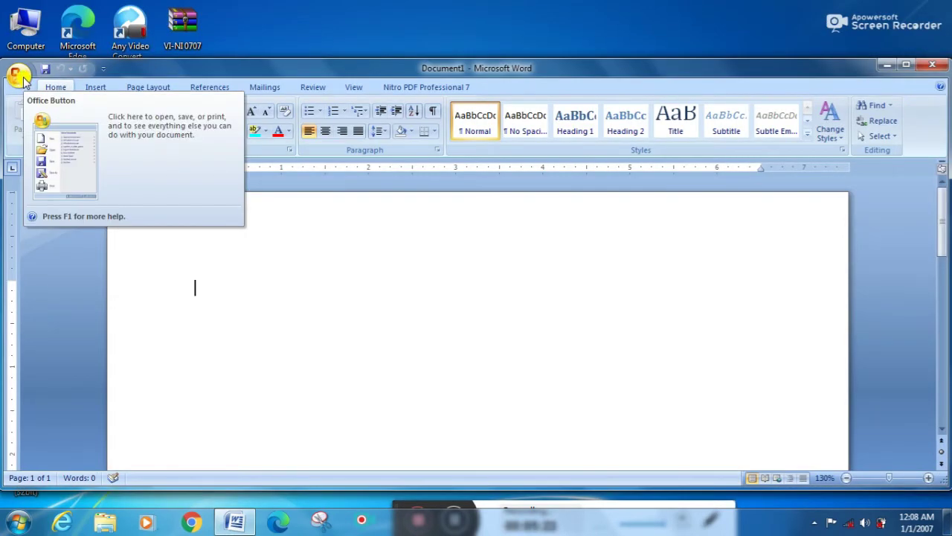
click(19, 74)
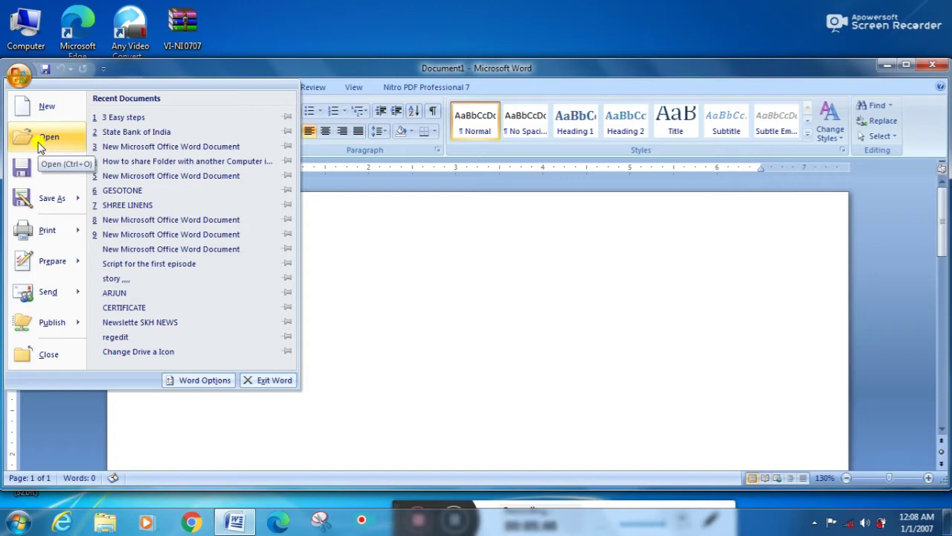
click(39, 145)
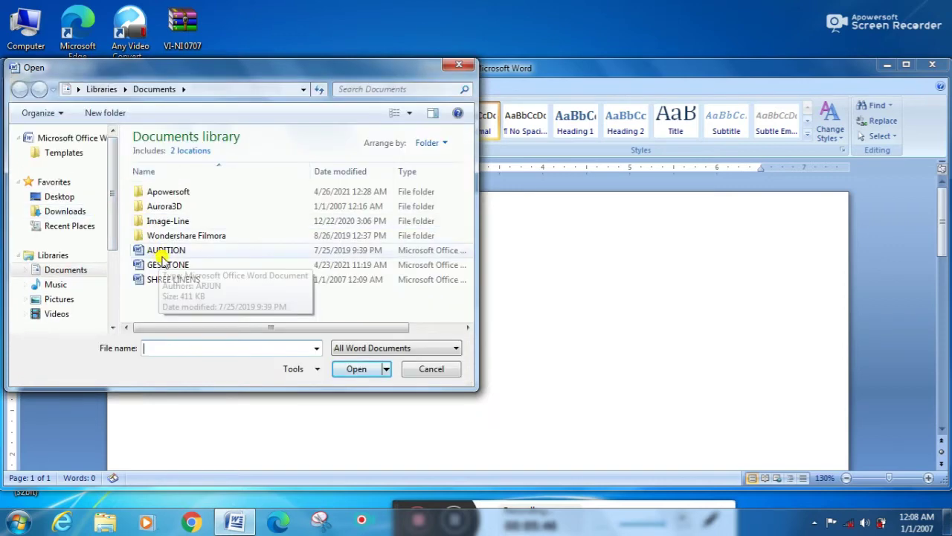
click(169, 251)
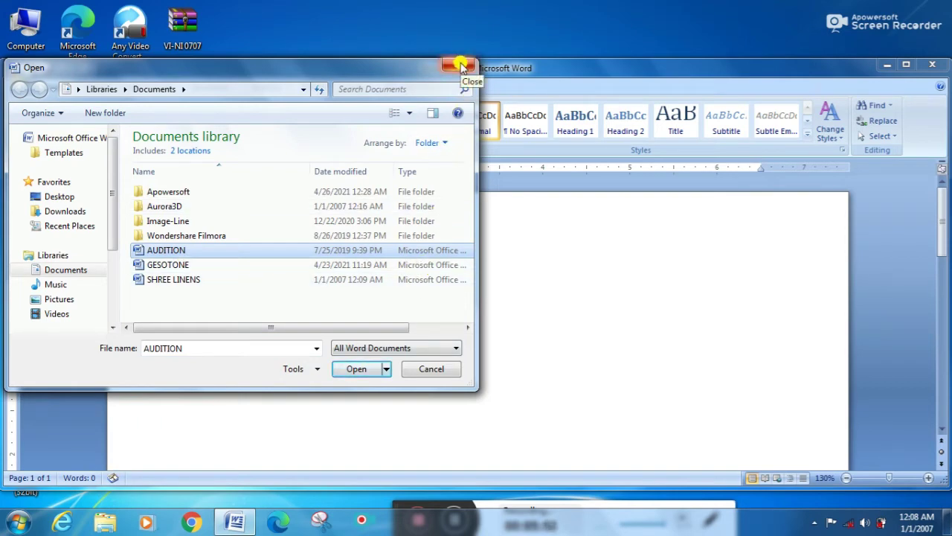
click(460, 65)
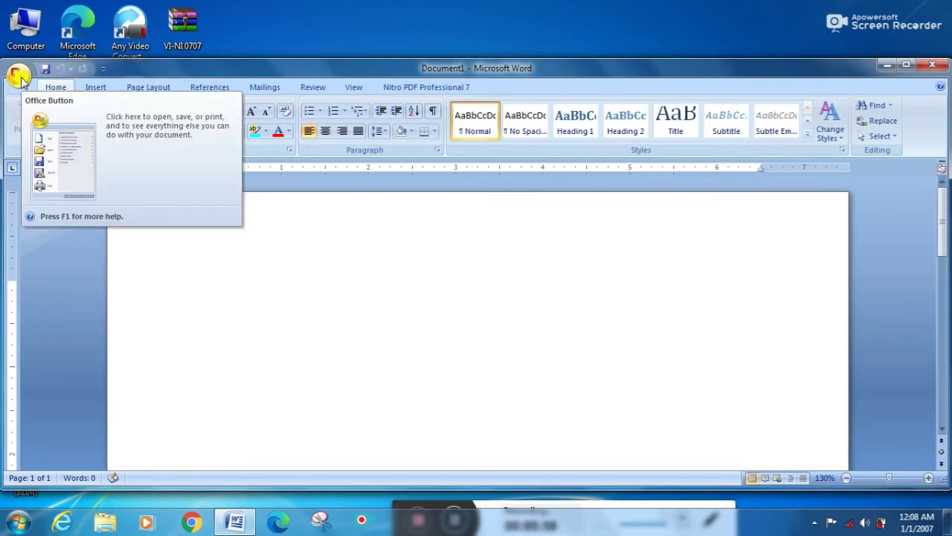
click(19, 76)
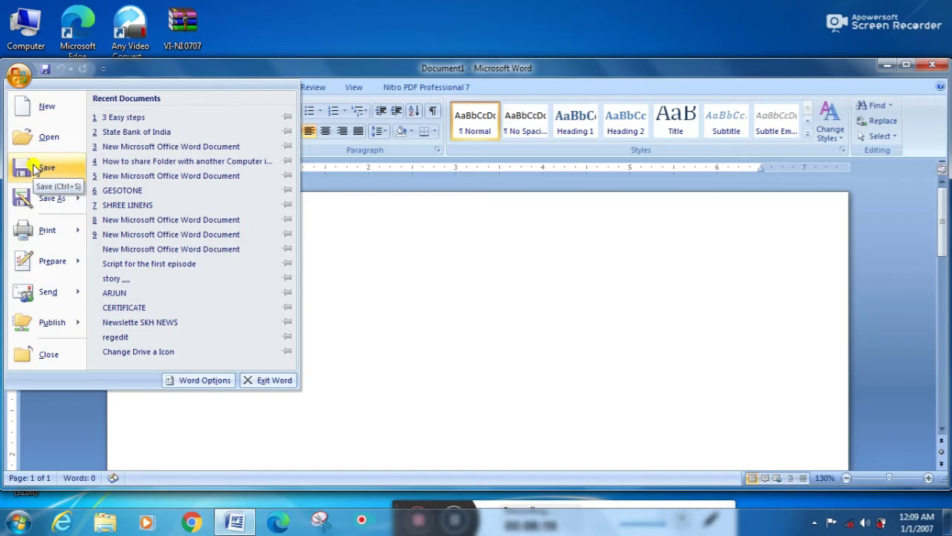
click(43, 176)
mouse_move(54, 199)
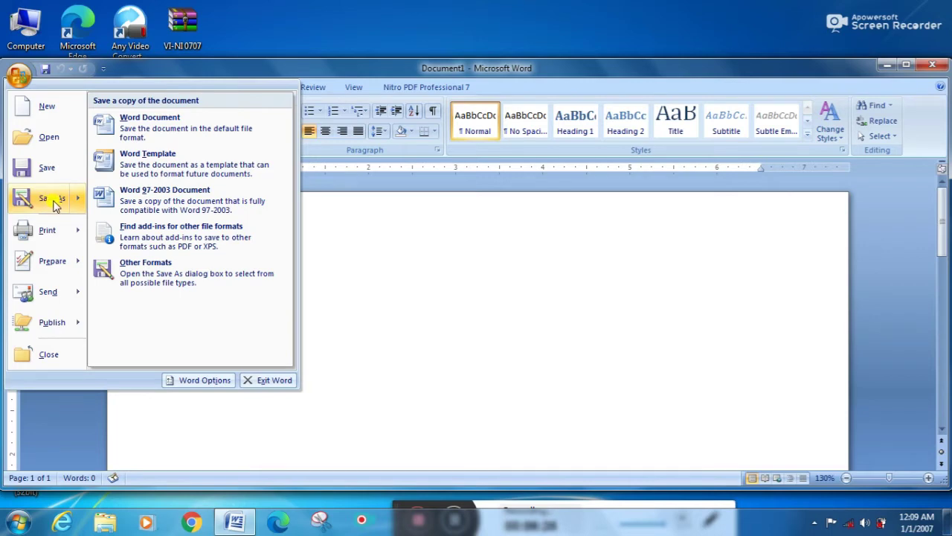
mouse_move(58, 248)
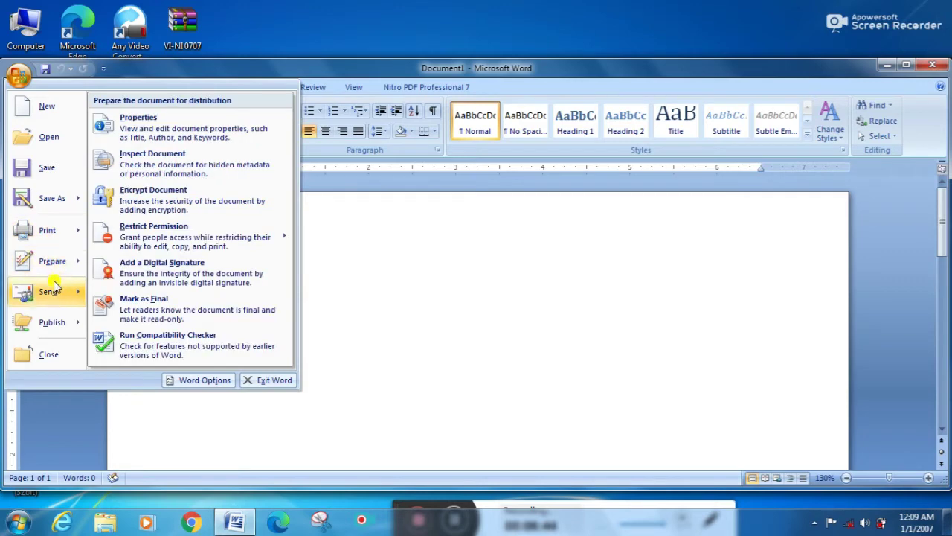
mouse_move(58, 332)
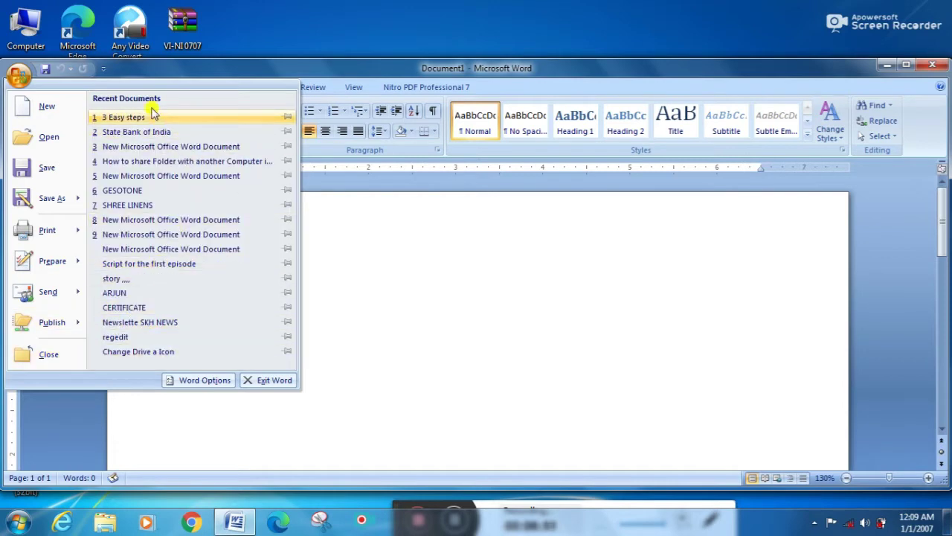
click(154, 68)
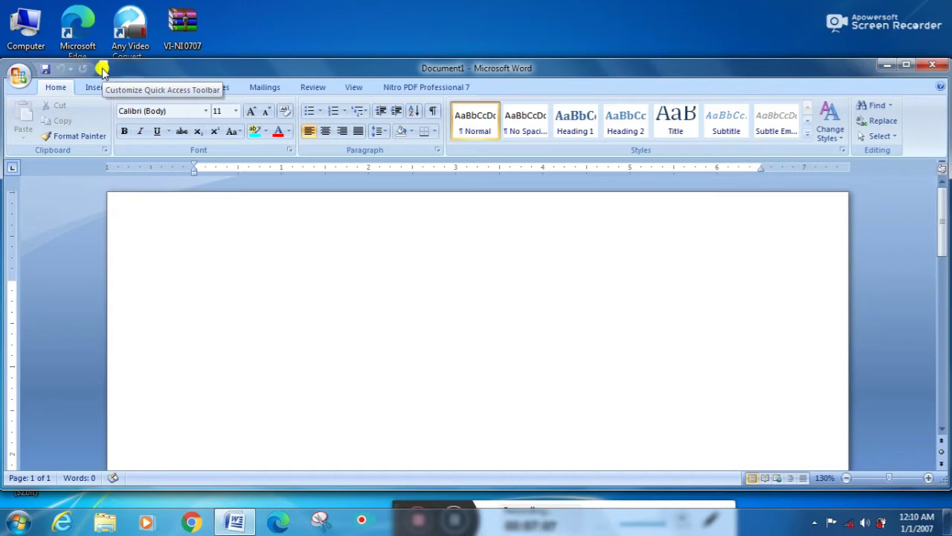
Step: Add E-mail, Print Preview and Spelling & Grammar to the Quick Access Toolbar
click(102, 70)
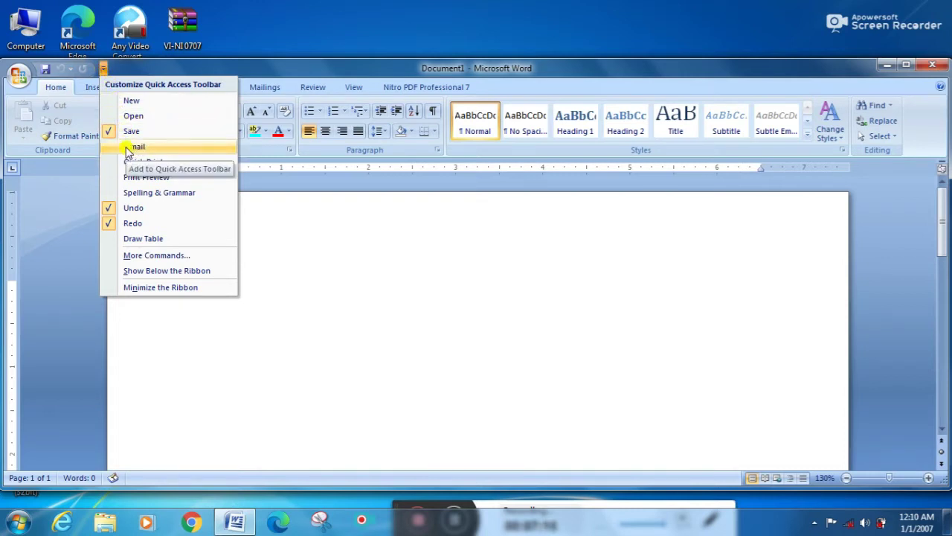
click(128, 149)
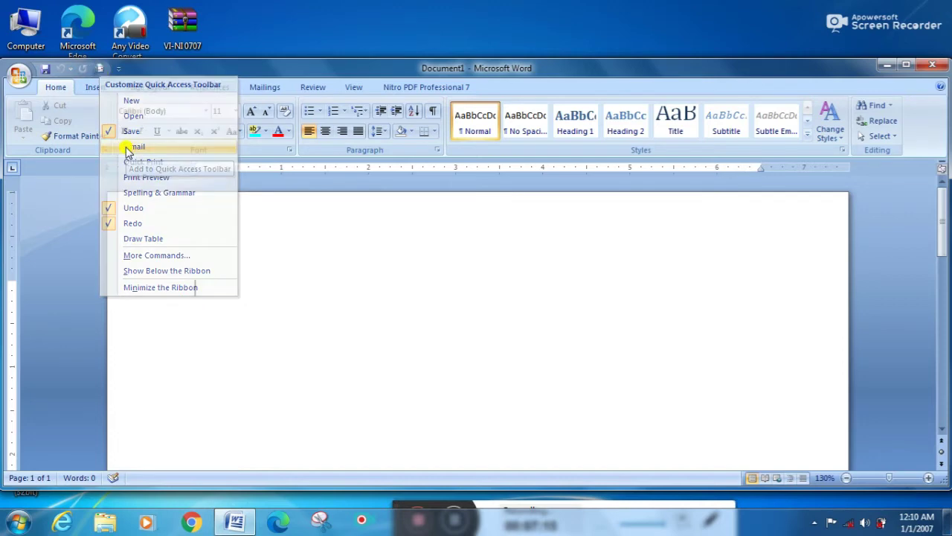
click(119, 69)
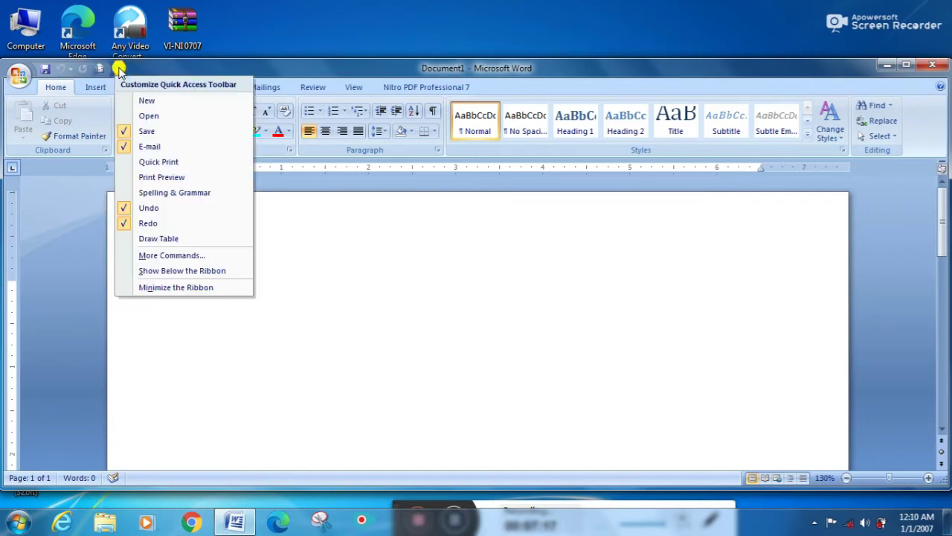
click(144, 179)
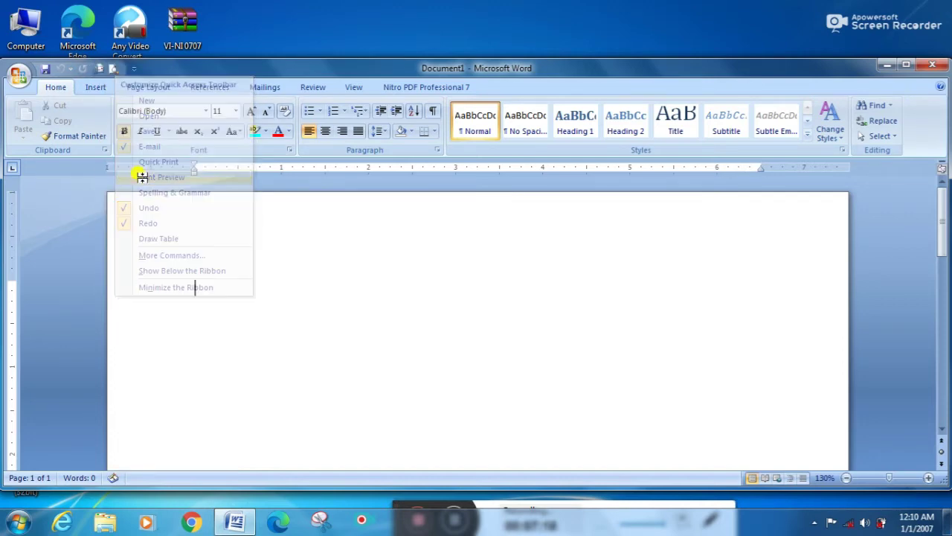
click(136, 72)
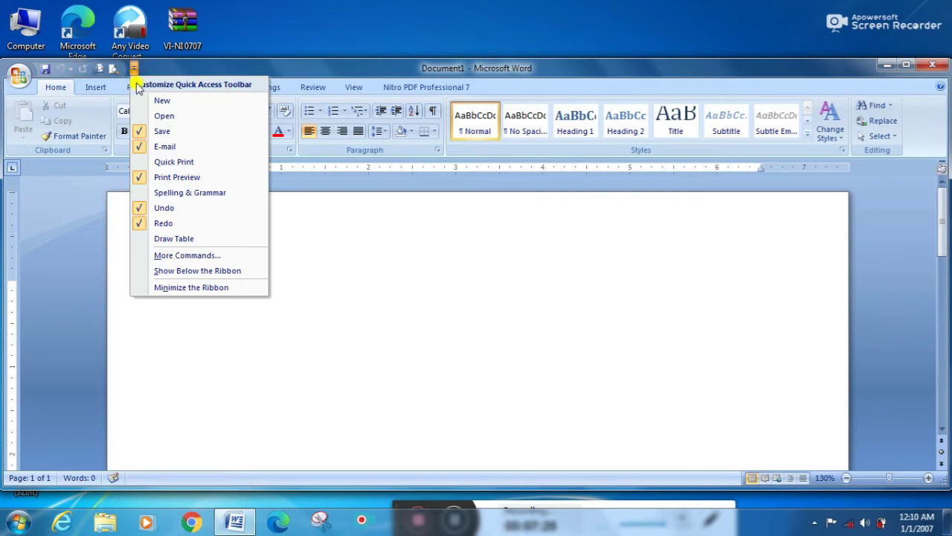
click(167, 195)
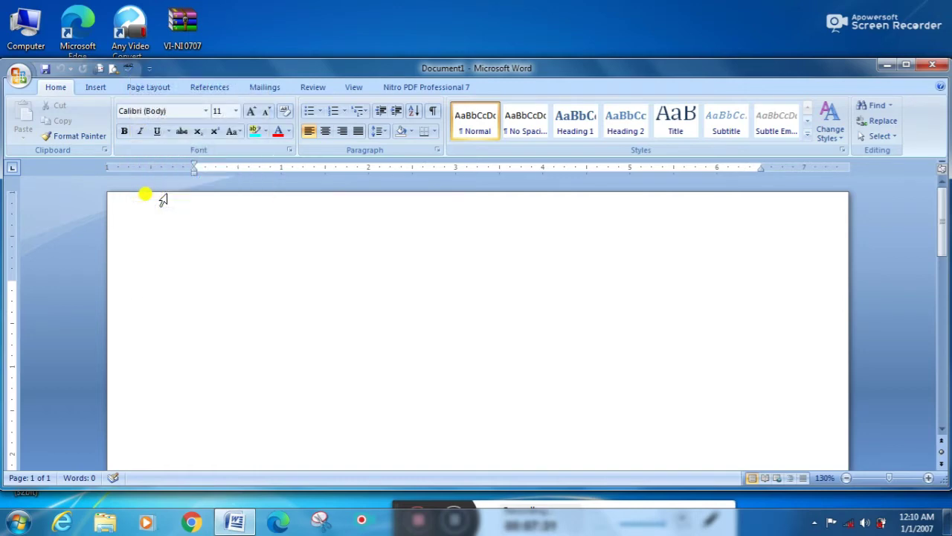
Step: Remove E-mail and Spelling & Grammar again, keeping only Print Preview added
click(148, 68)
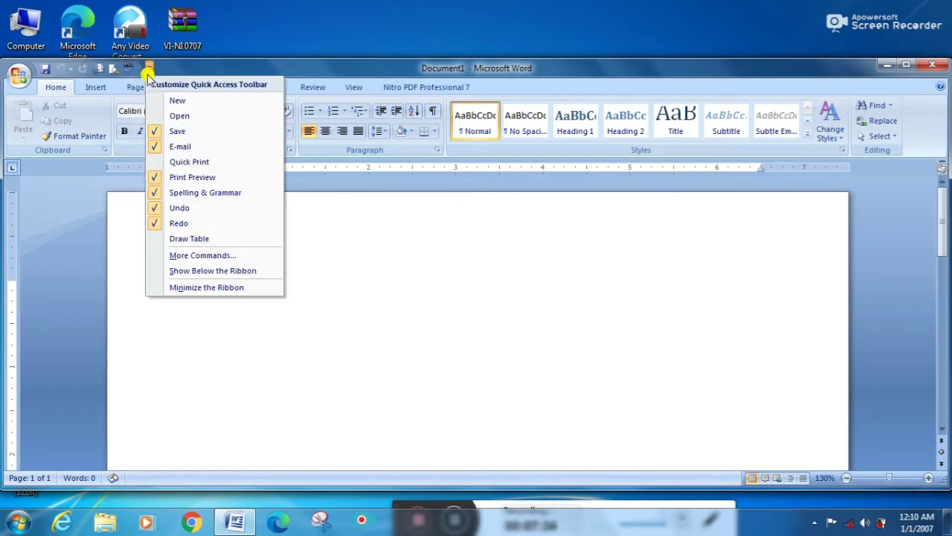
click(158, 147)
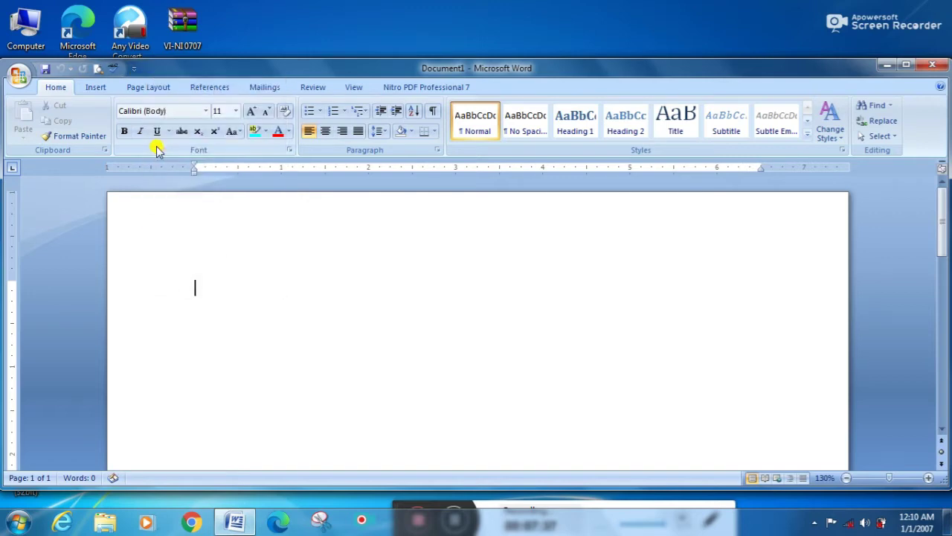
click(131, 69)
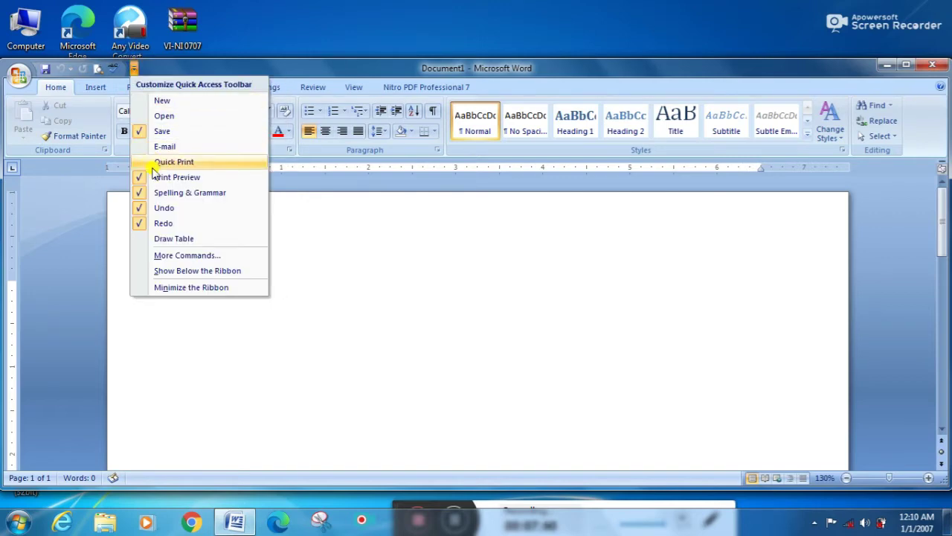
click(153, 194)
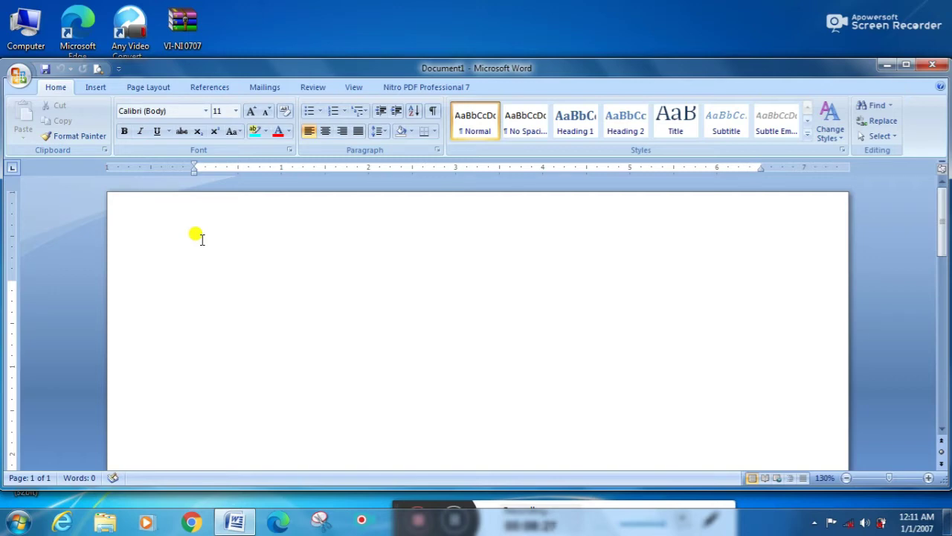
Step: Type the sentence 'Ram is going to home.', correcting the typos along the way
text(RA)
key(BackSpace)
key(BackSpace)
text(R)
key(BackSpace)
text(Ram is )
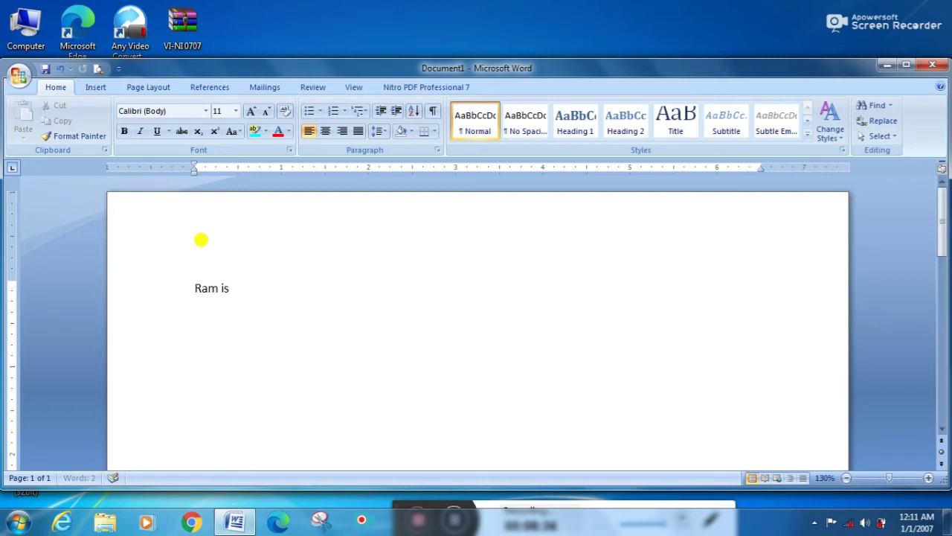
text(ging)
key(BackSpace)
key(BackSpace)
key(BackSpace)
text(oing)
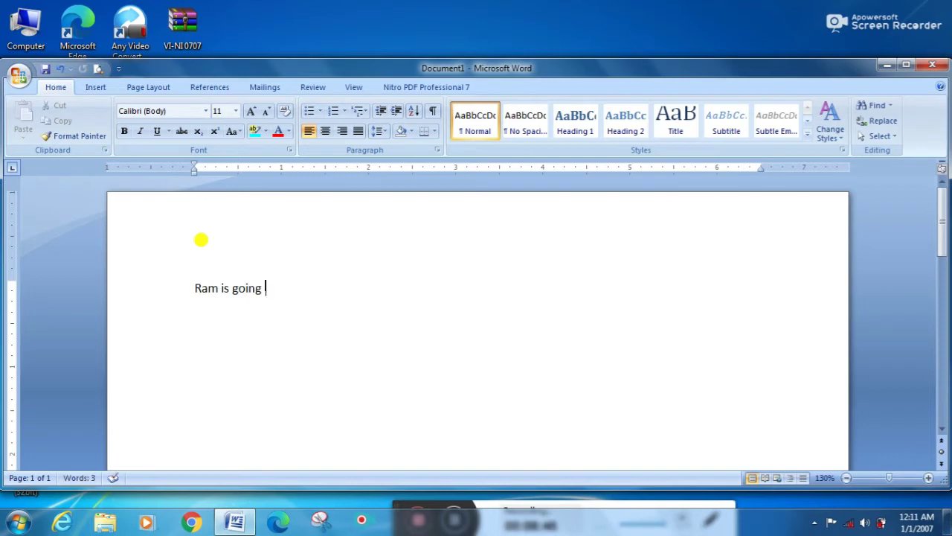
text( to home.)
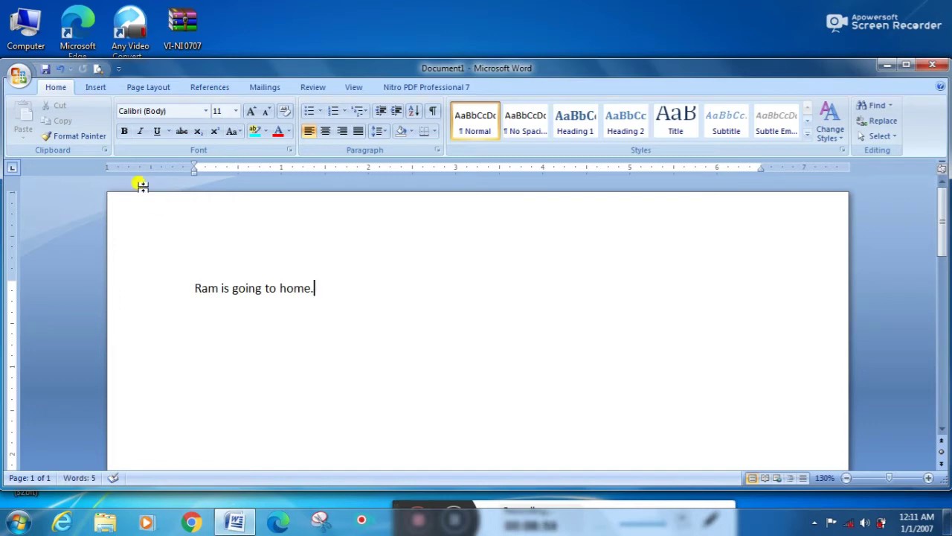
Step: Save the document to the Desktop with the file name Ram
click(44, 70)
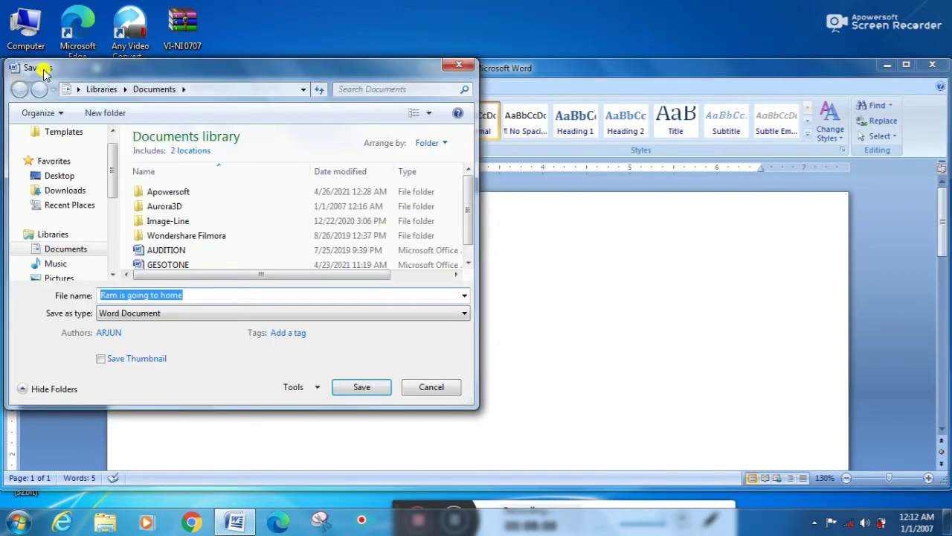
click(196, 296)
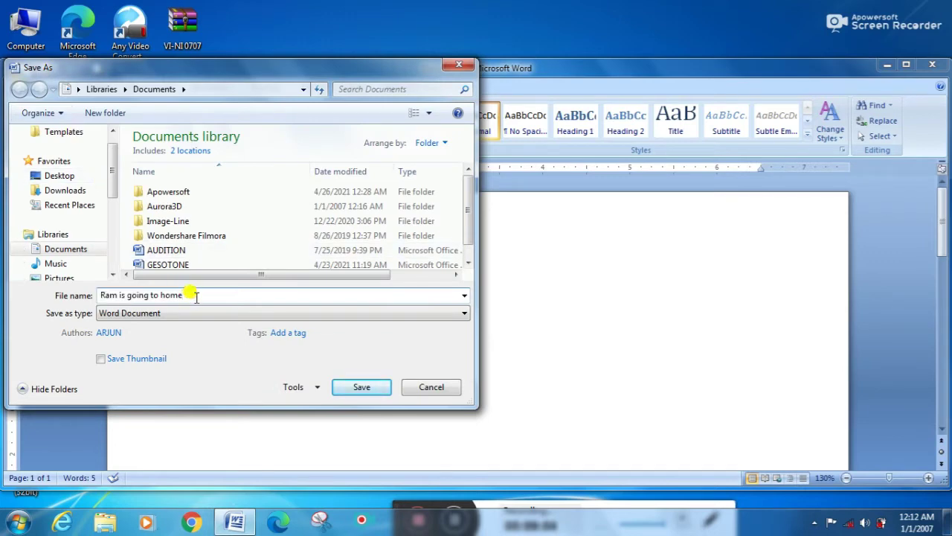
key(BackSpace)
key(BackSpace)
key(BackSpace)
key(BackSpace)
key(BackSpace)
key(BackSpace)
key(BackSpace)
key(BackSpace)
key(BackSpace)
key(BackSpace)
key(BackSpace)
key(BackSpace)
key(BackSpace)
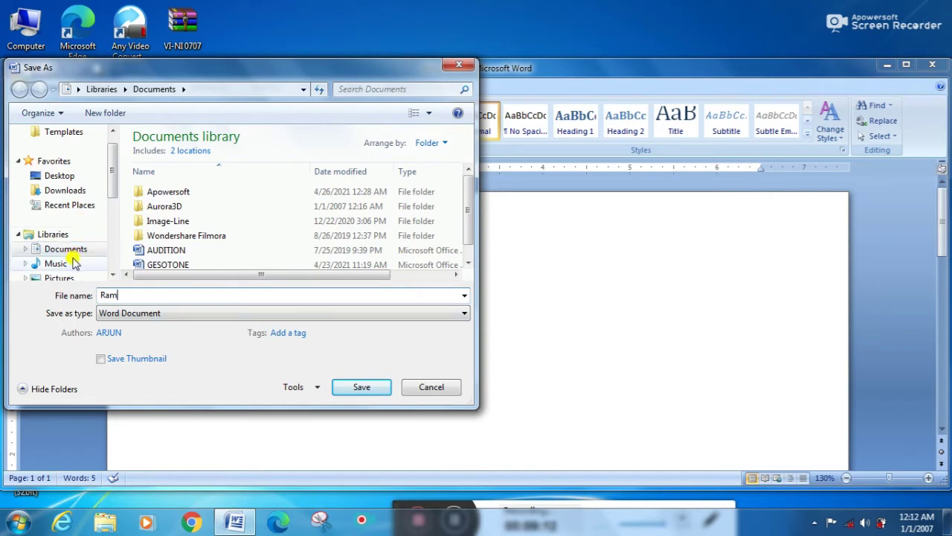
click(64, 180)
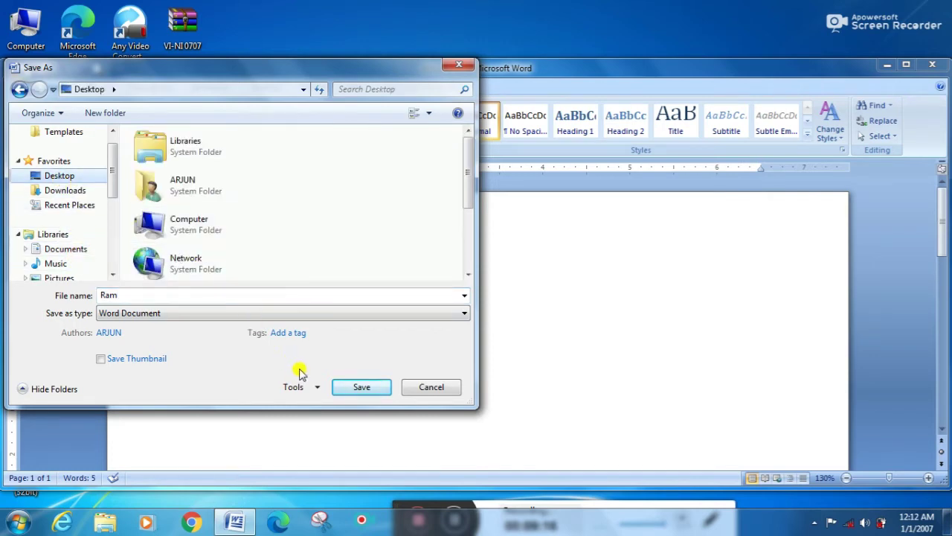
click(348, 391)
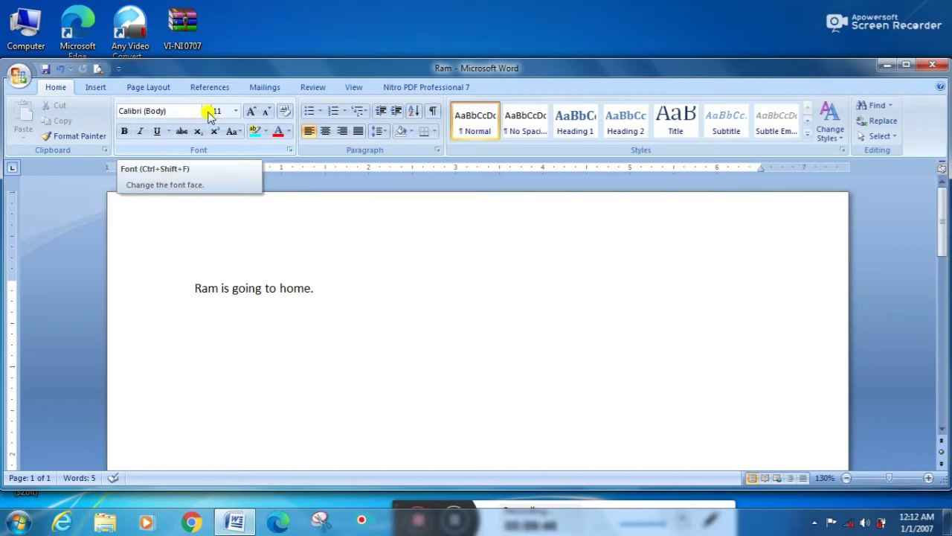
Step: Switch to the Algerian font and type RAM after the sentence
click(206, 112)
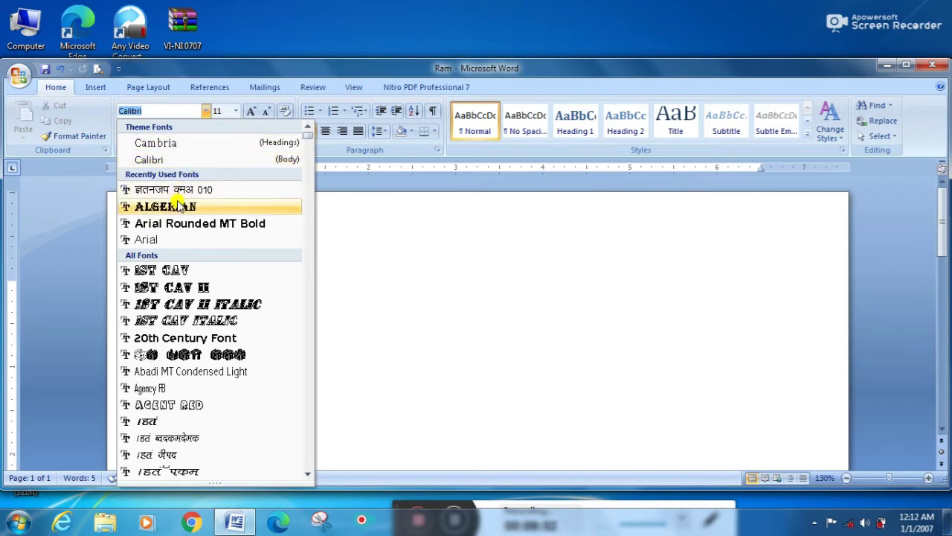
click(178, 206)
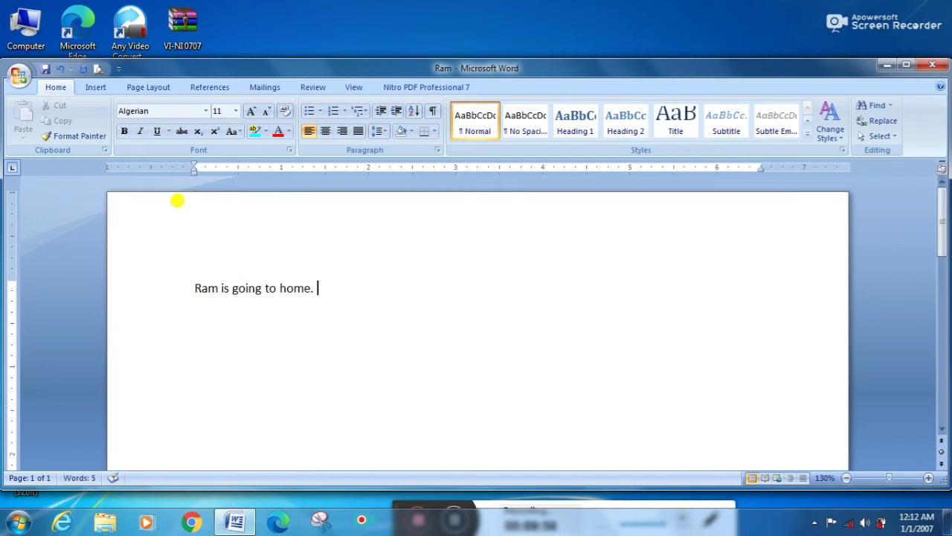
text(RA)
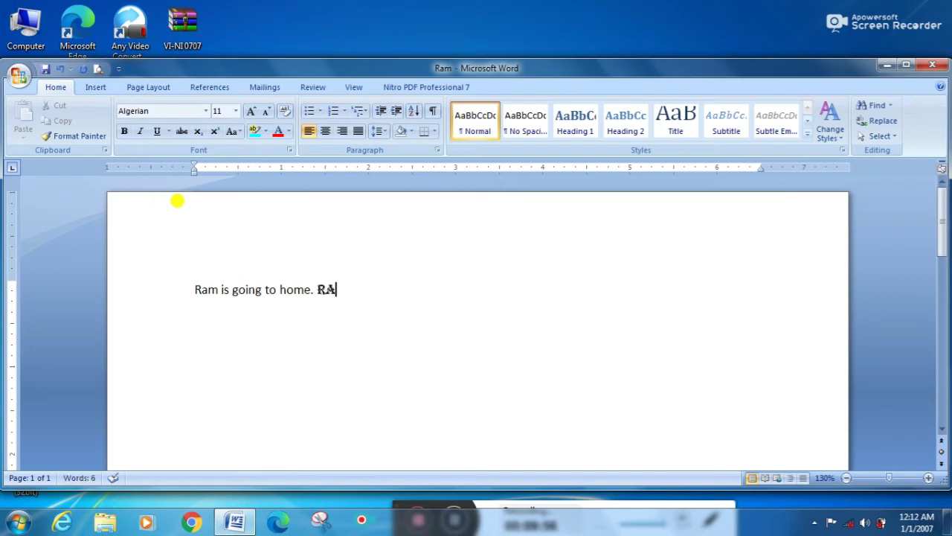
text(M)
click(206, 111)
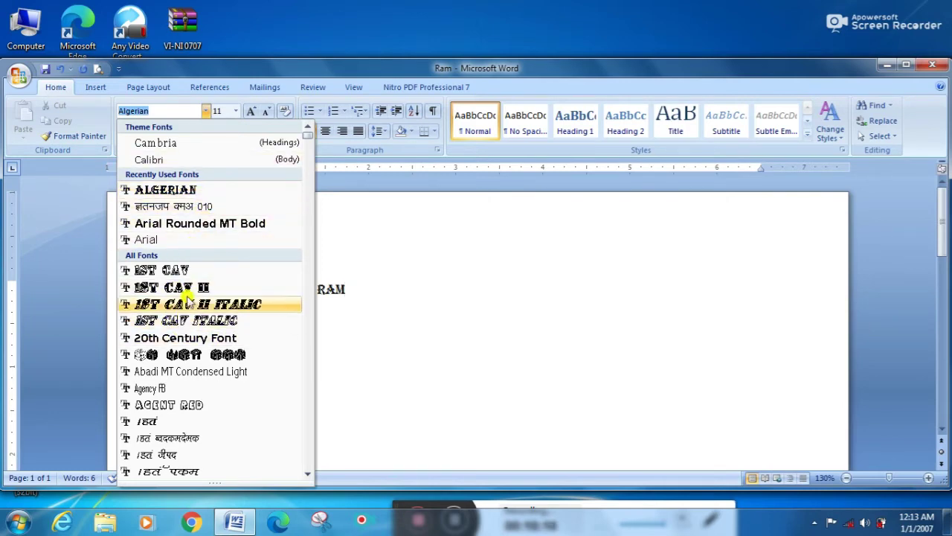
click(206, 111)
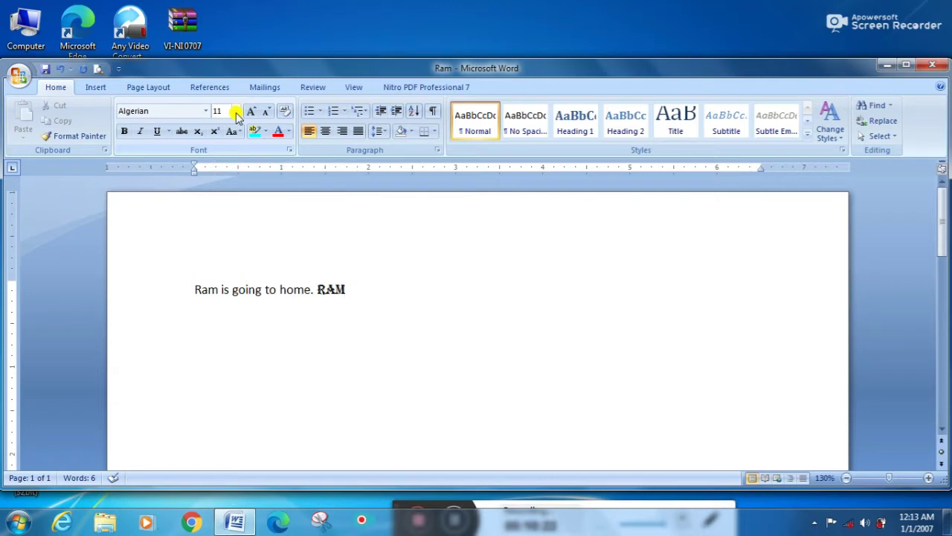
Step: Make the word RAM 16 pt, bold and italic
key(shift+Left)
key(shift+Left)
key(shift+Left)
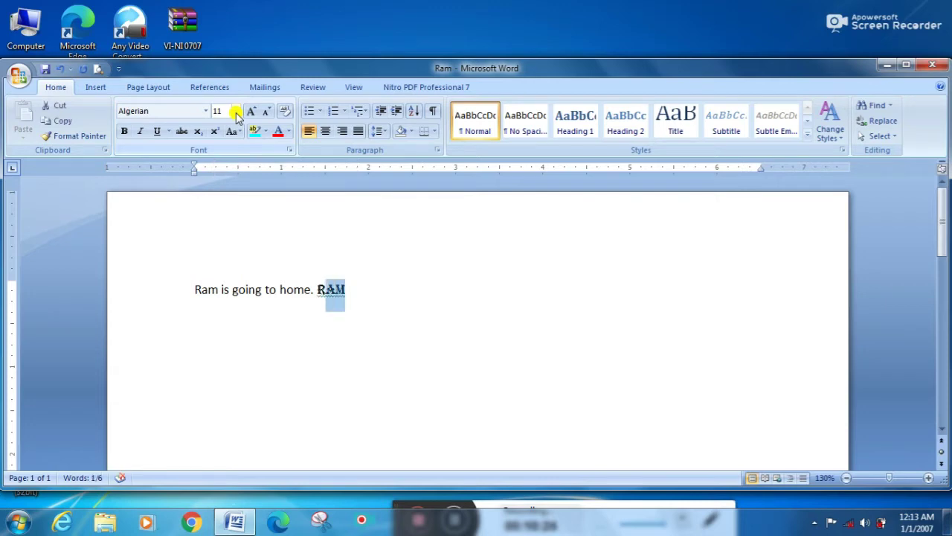
click(235, 111)
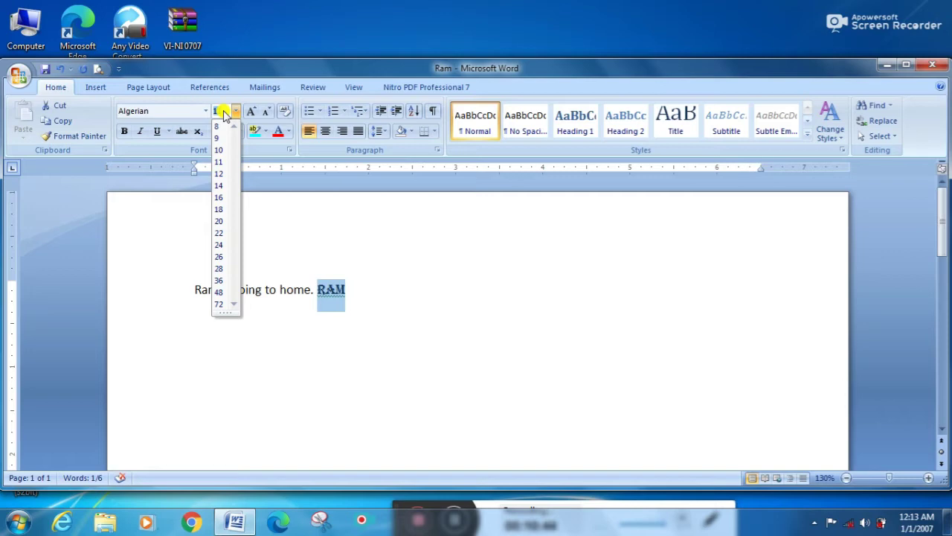
key(Down)
key(Down)
key(Down)
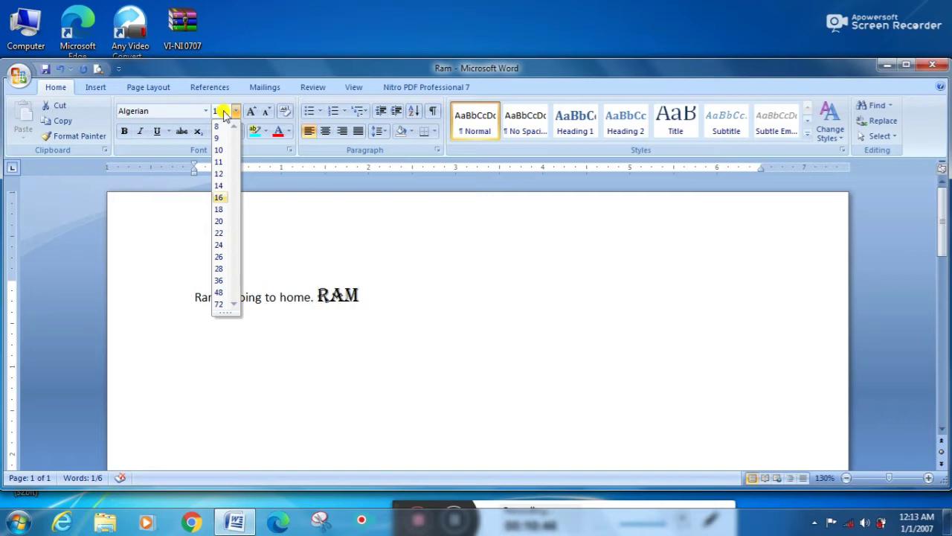
key(Return)
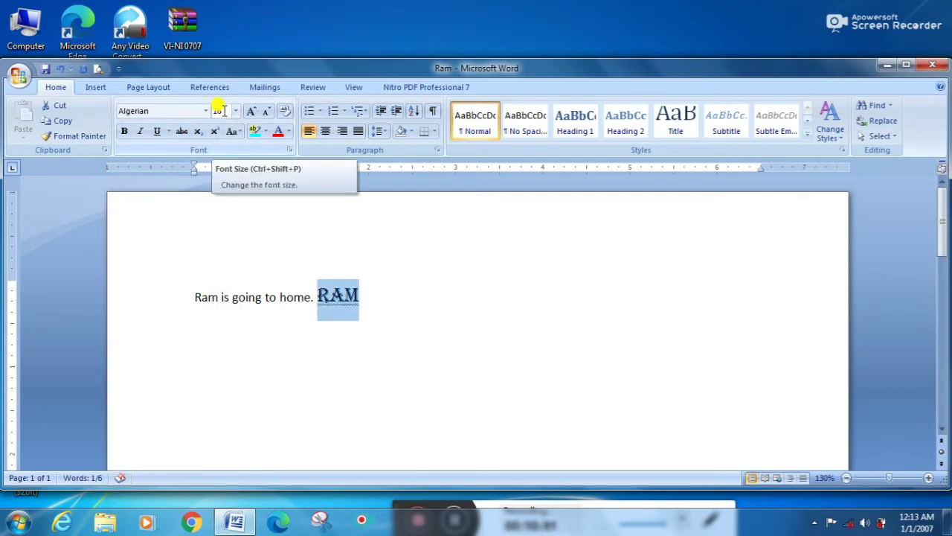
click(123, 133)
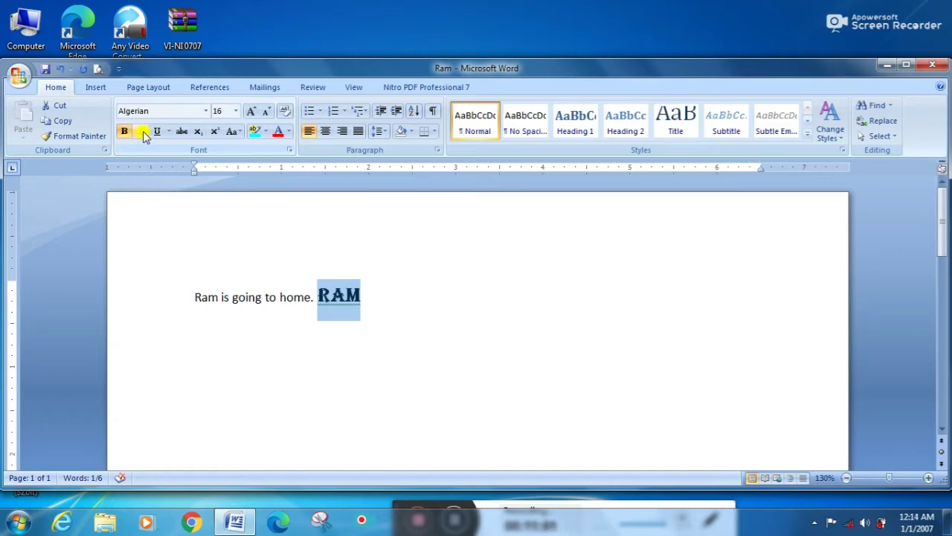
click(144, 133)
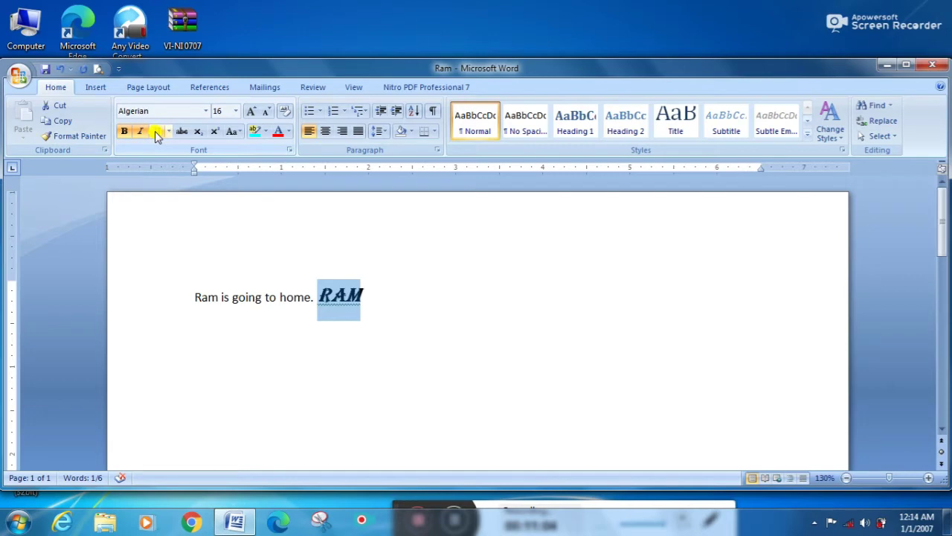
Step: Try underline, strikethrough and subscript on RAM, ending with no bold, italic or other effects
click(156, 133)
click(155, 131)
click(144, 134)
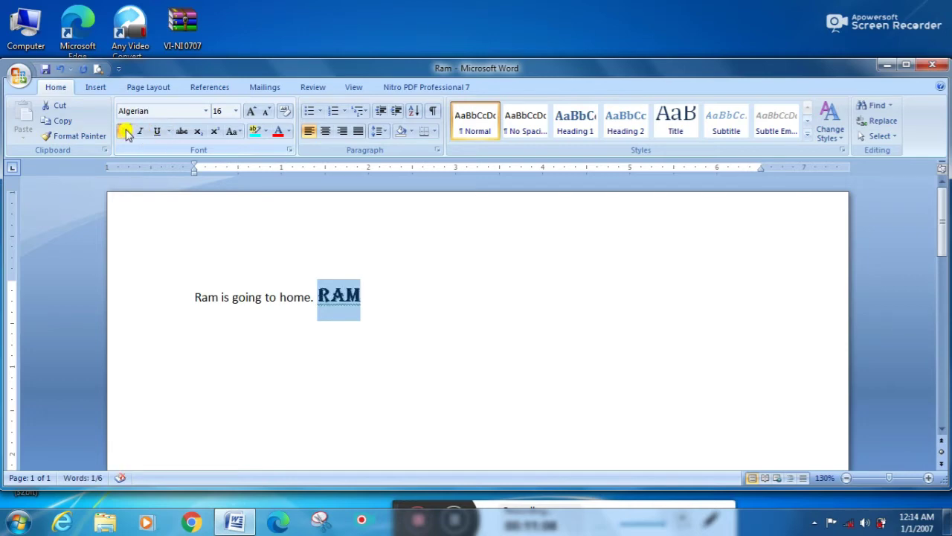
click(125, 133)
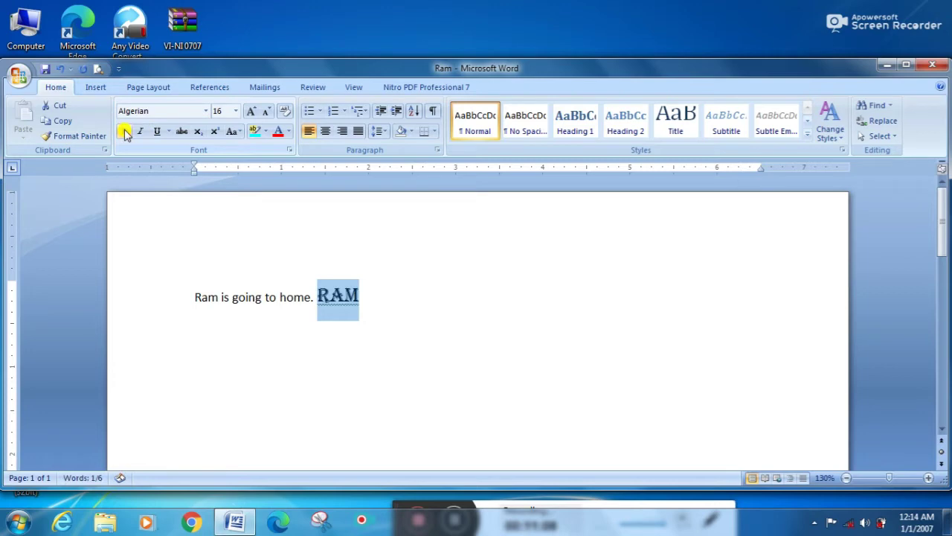
click(183, 134)
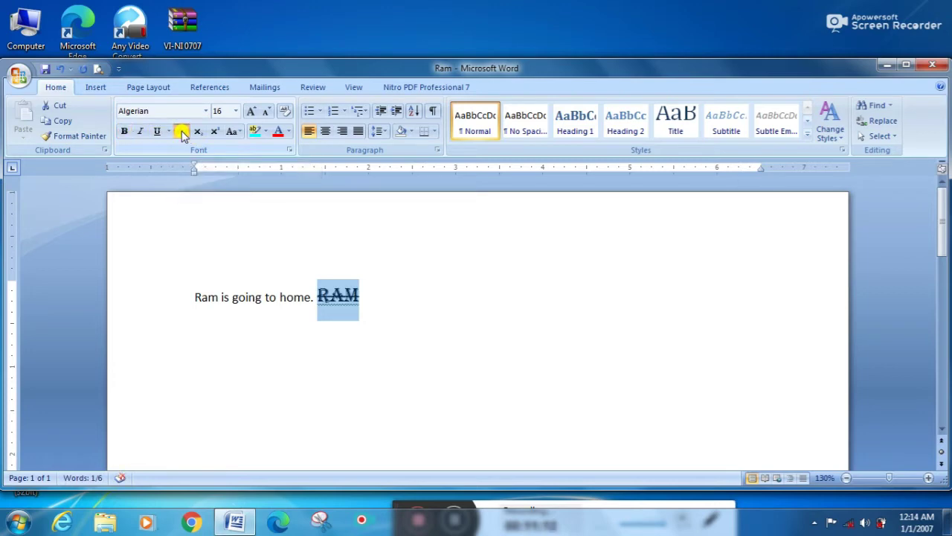
click(183, 133)
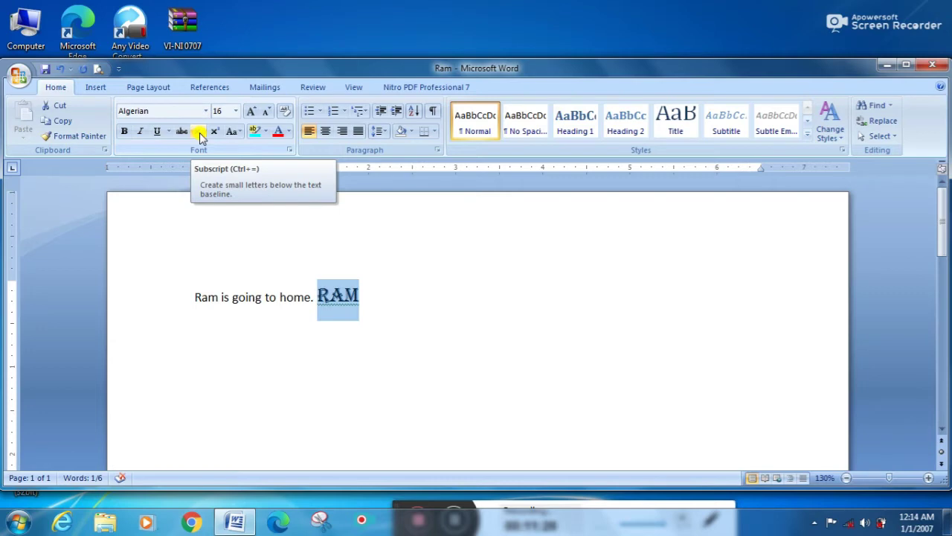
click(199, 134)
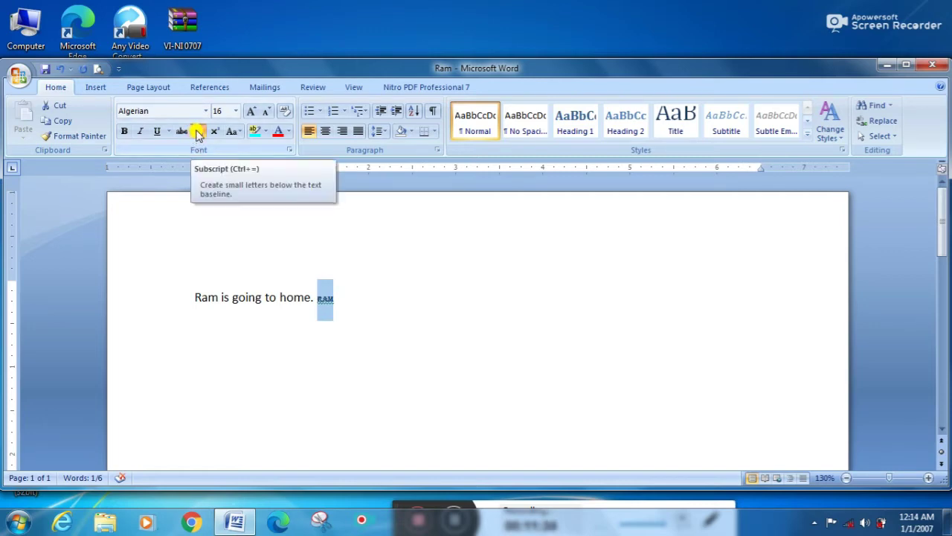
click(199, 132)
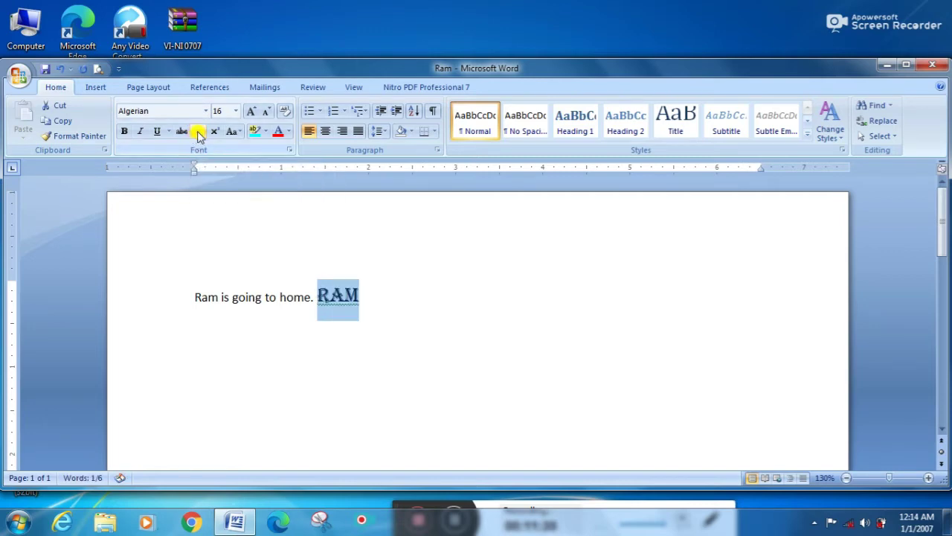
click(364, 299)
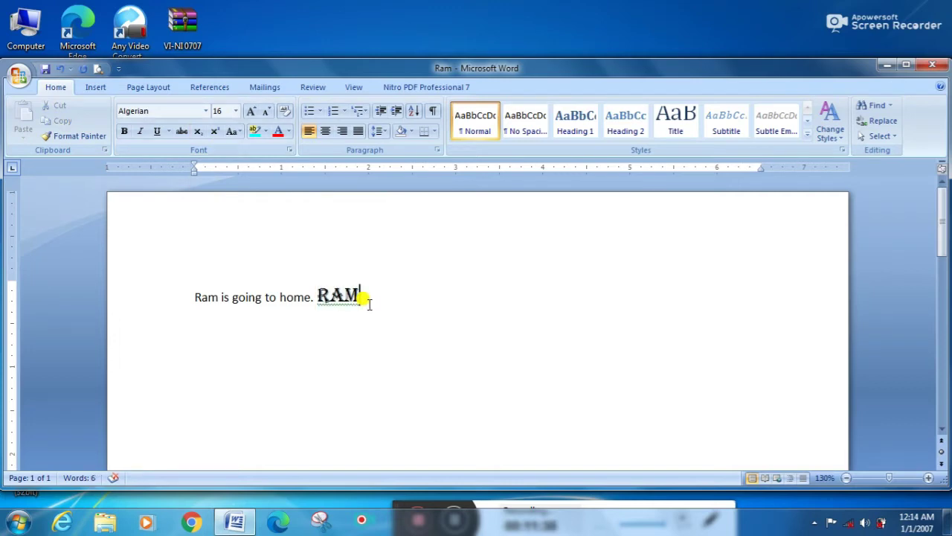
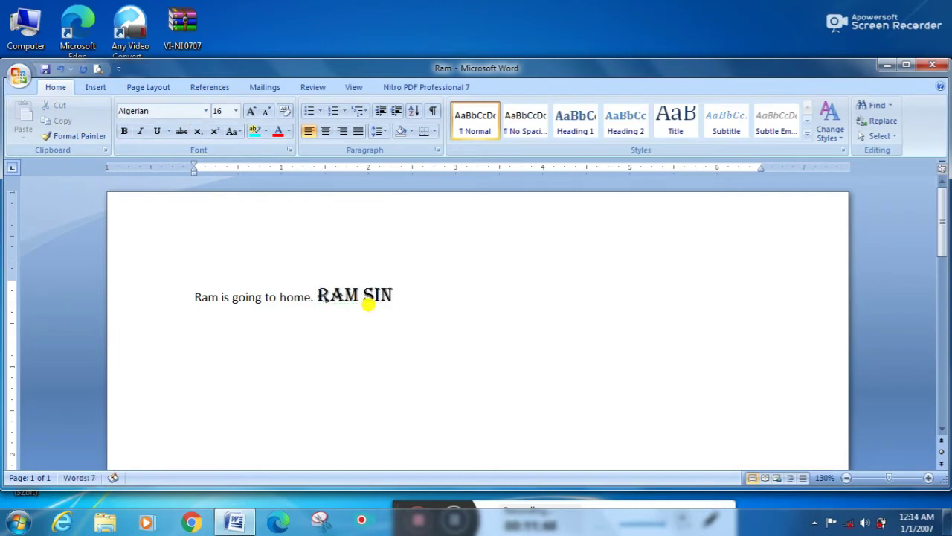
key(shift+Left)
key(shift+Left)
key(shift+Left)
key(shift+Left)
key(shift+Left)
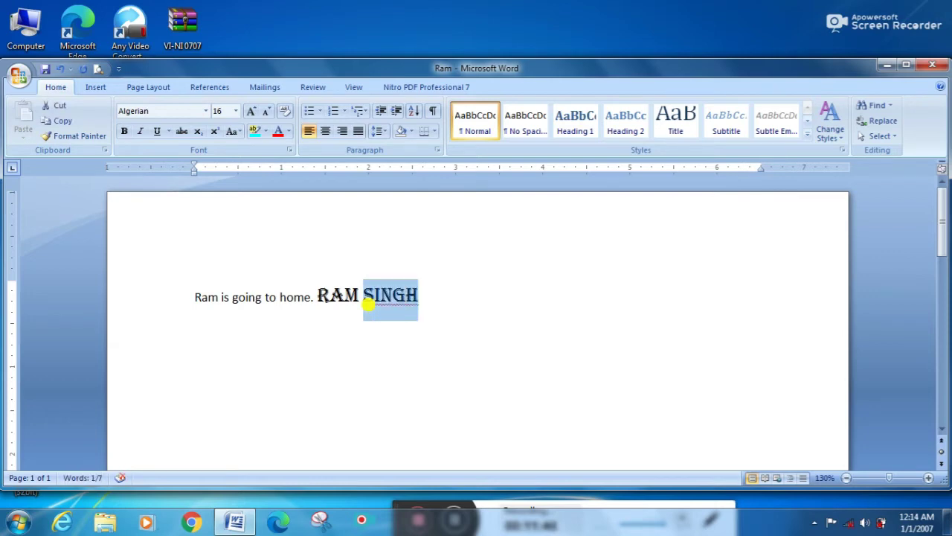
click(196, 131)
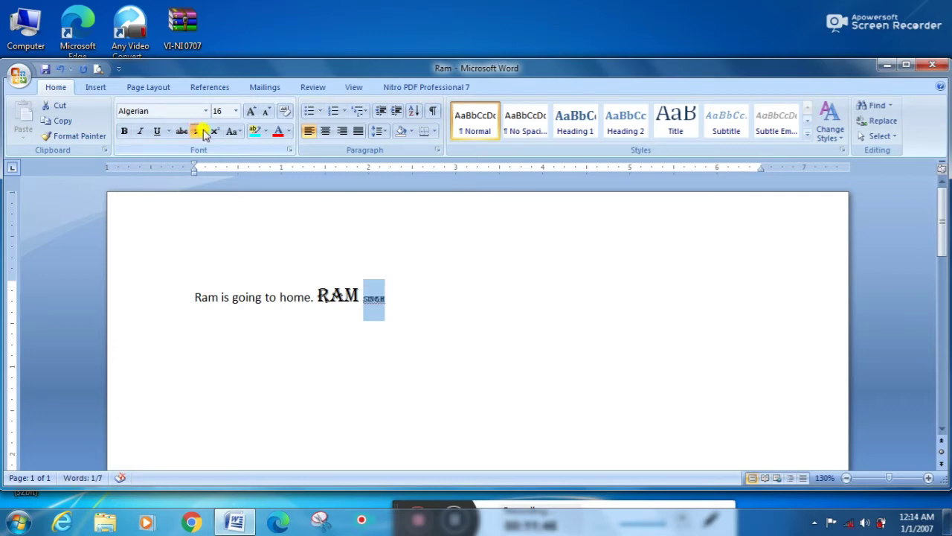
click(213, 131)
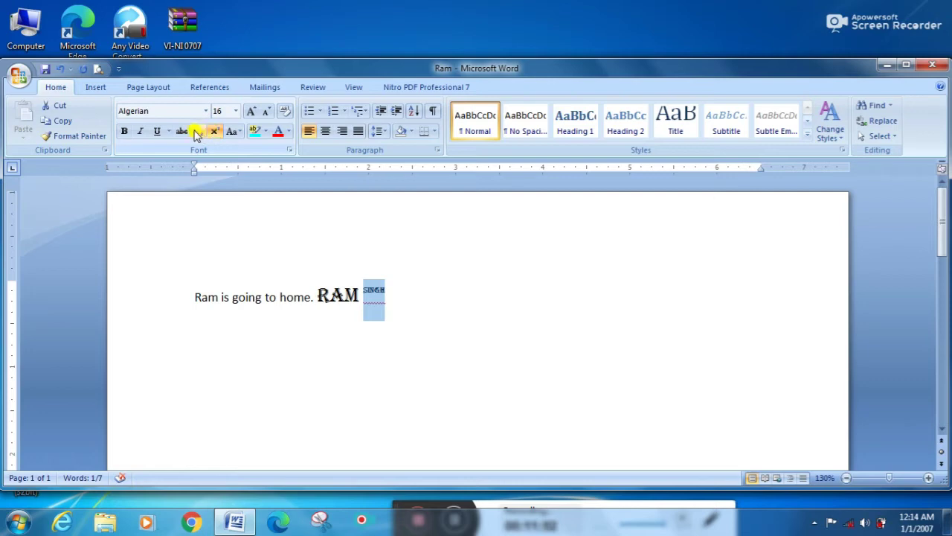
click(199, 132)
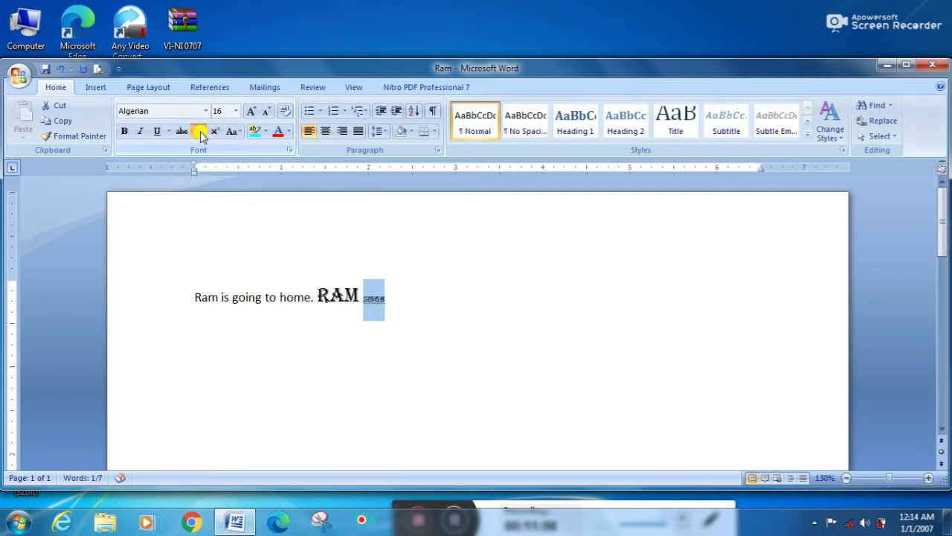
click(199, 132)
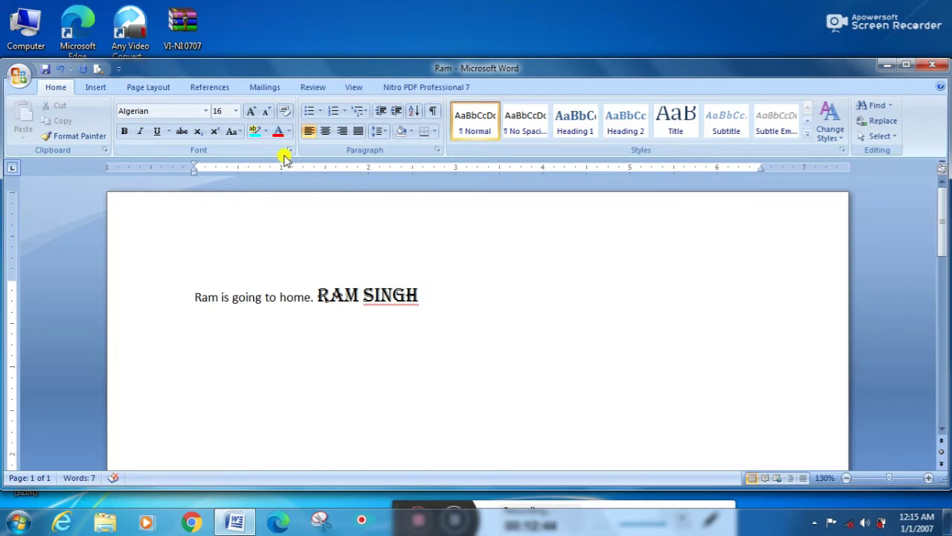
Step: Grow the font size up to 22 and shrink it back to 16
click(255, 116)
click(255, 116)
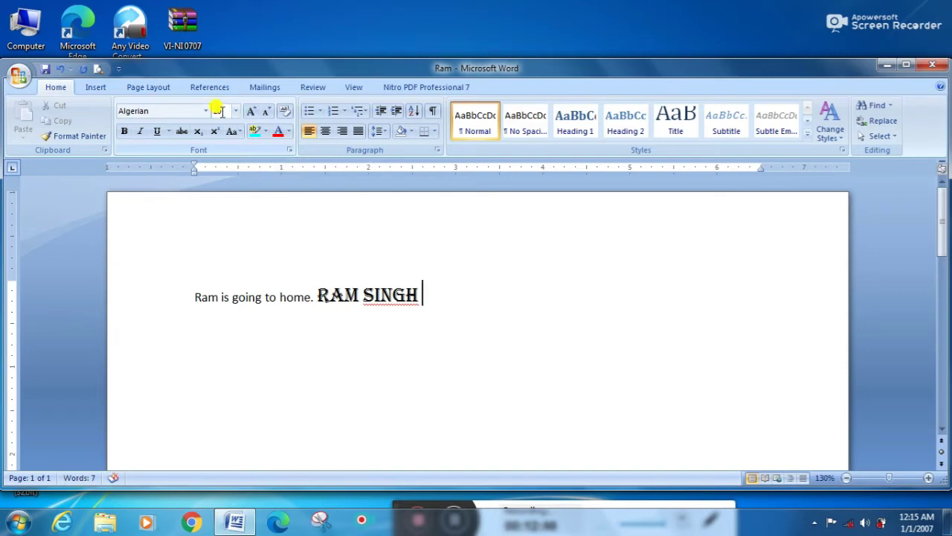
click(254, 116)
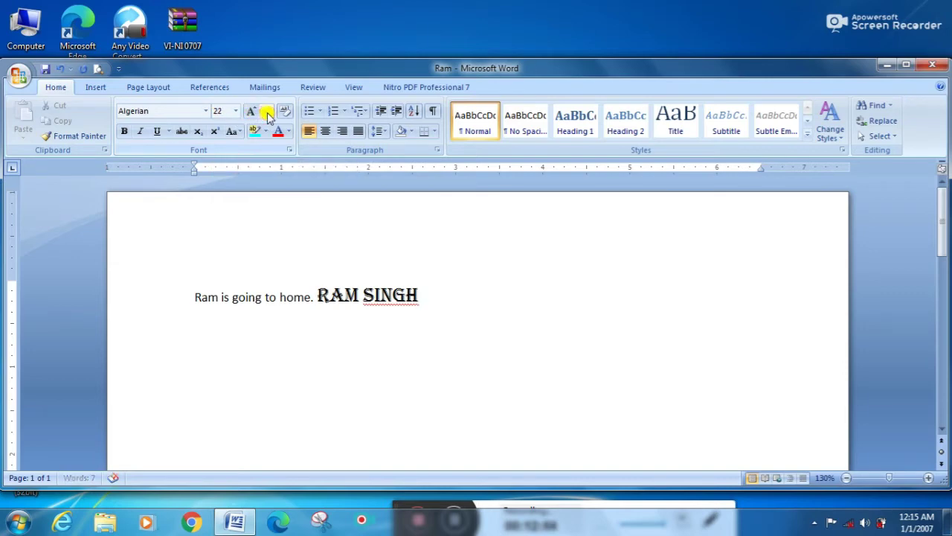
click(268, 116)
click(267, 116)
click(267, 116)
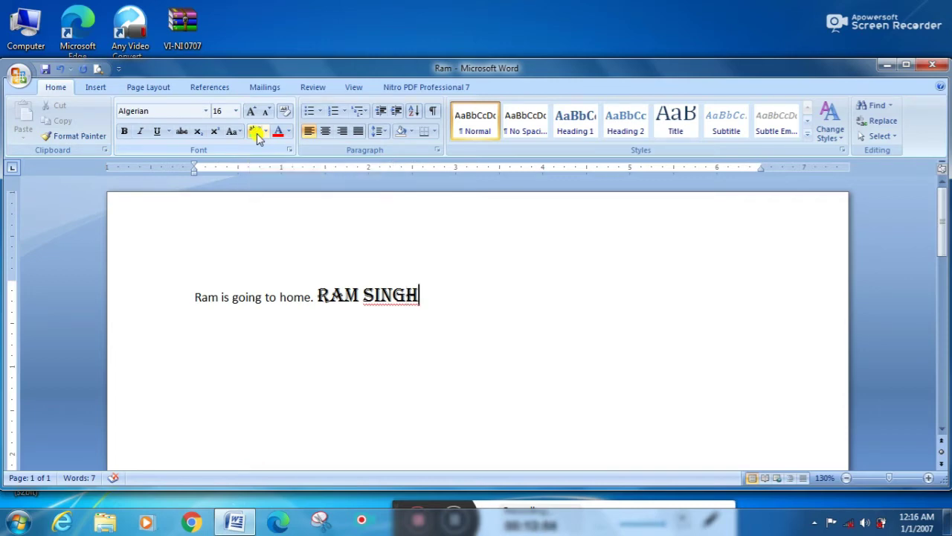
key(shift+Left)
key(shift+Left)
key(shift+Left)
key(shift+Left)
key(shift+Left)
key(shift+Left)
key(shift+Left)
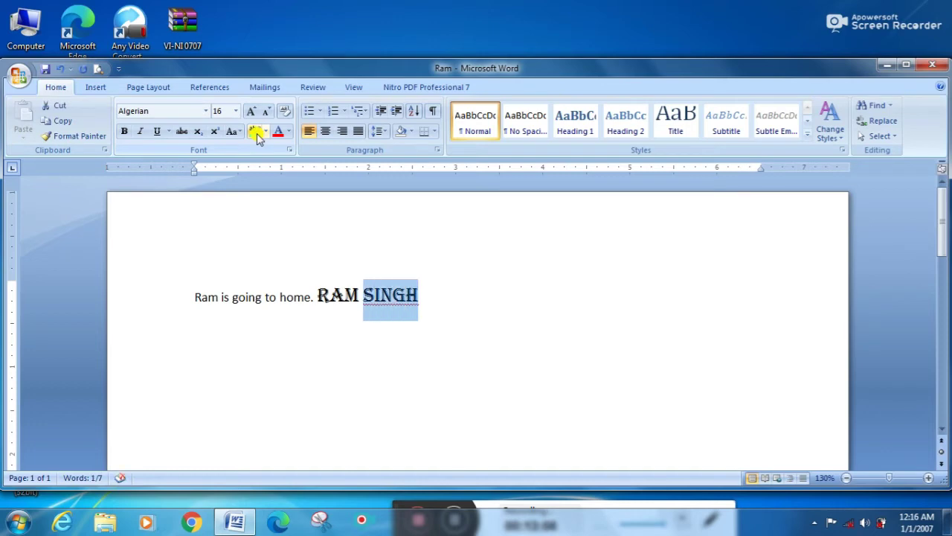
key(shift+Left)
key(shift+Left)
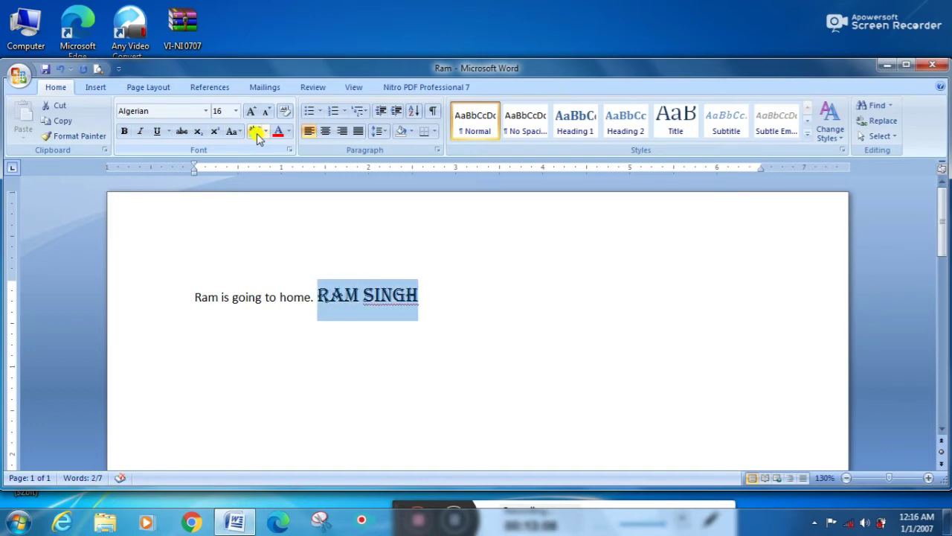
click(256, 134)
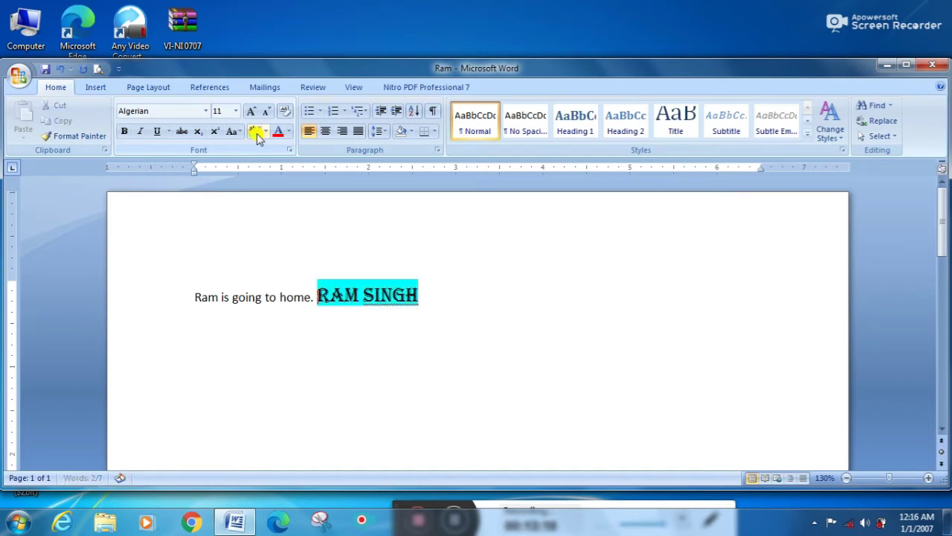
key(Right)
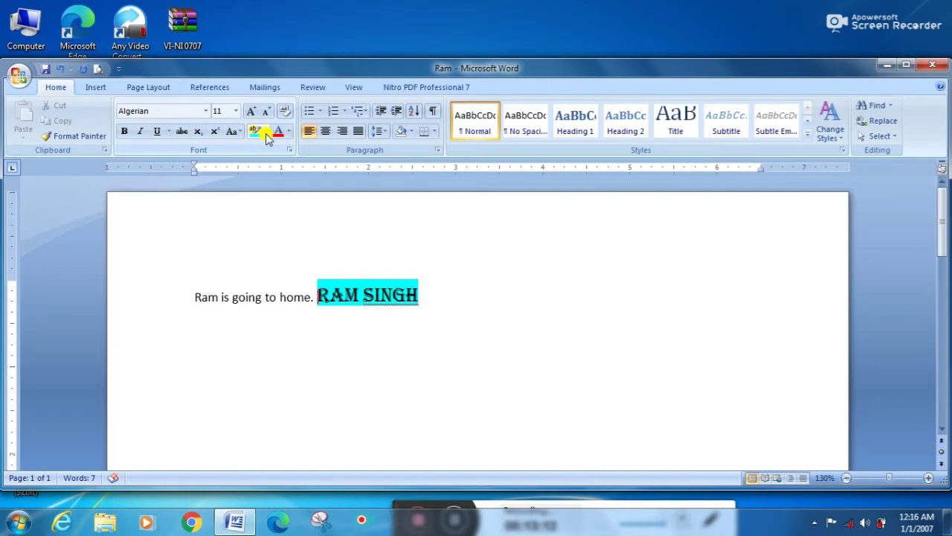
click(265, 133)
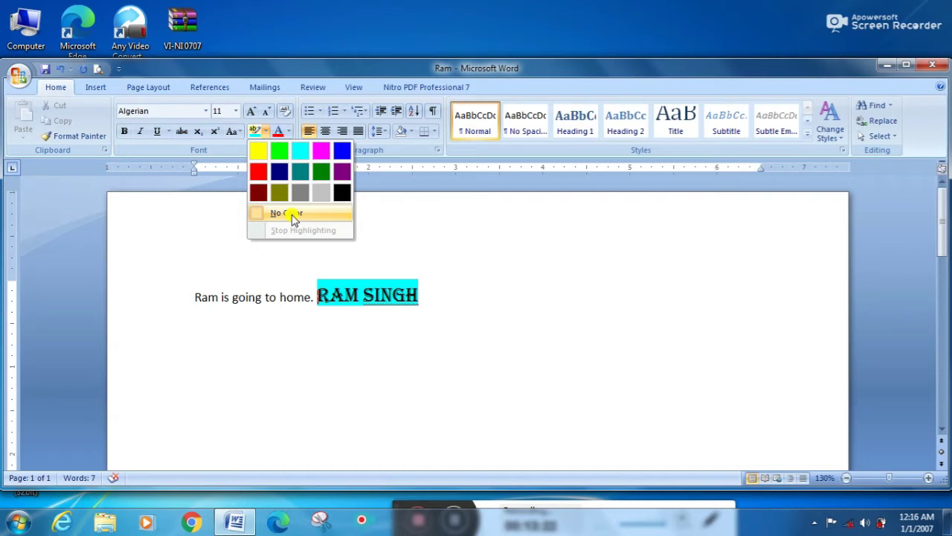
click(287, 213)
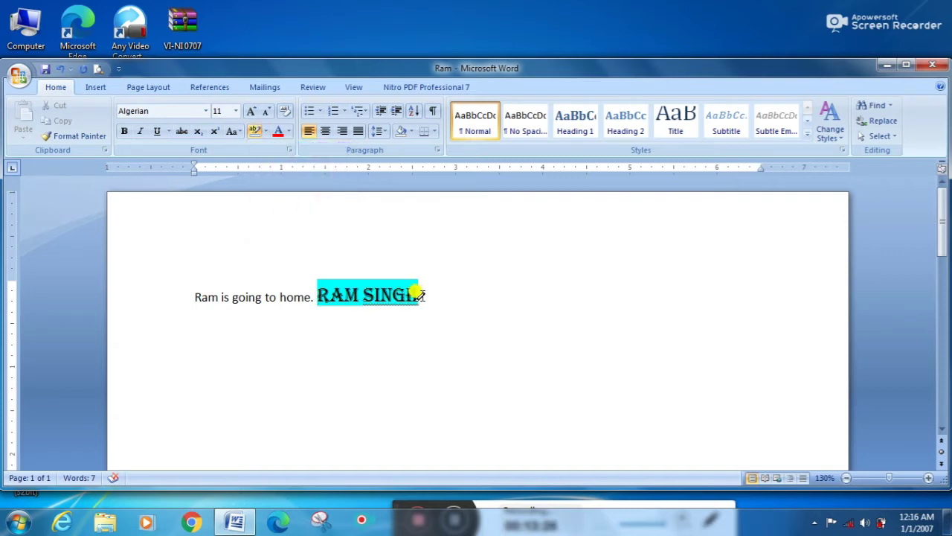
drag(418, 292, 327, 284)
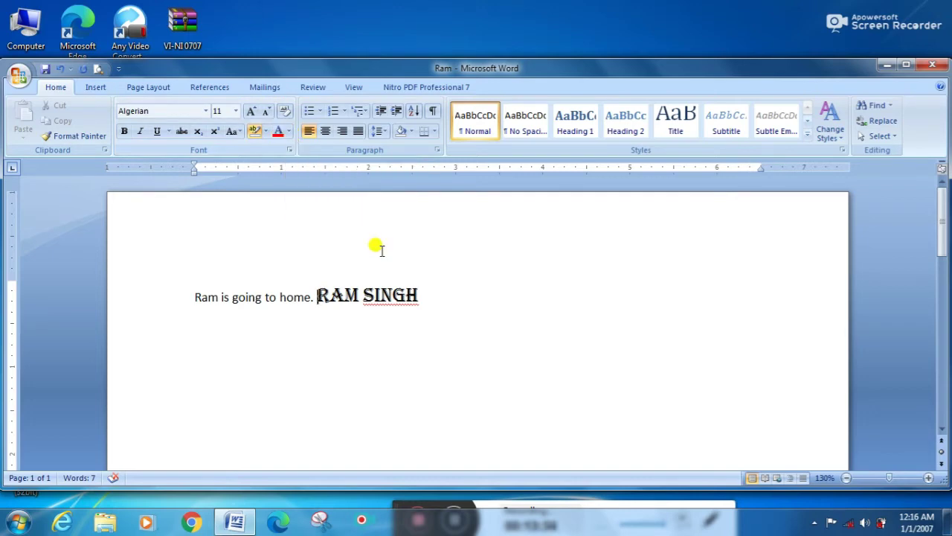
click(421, 296)
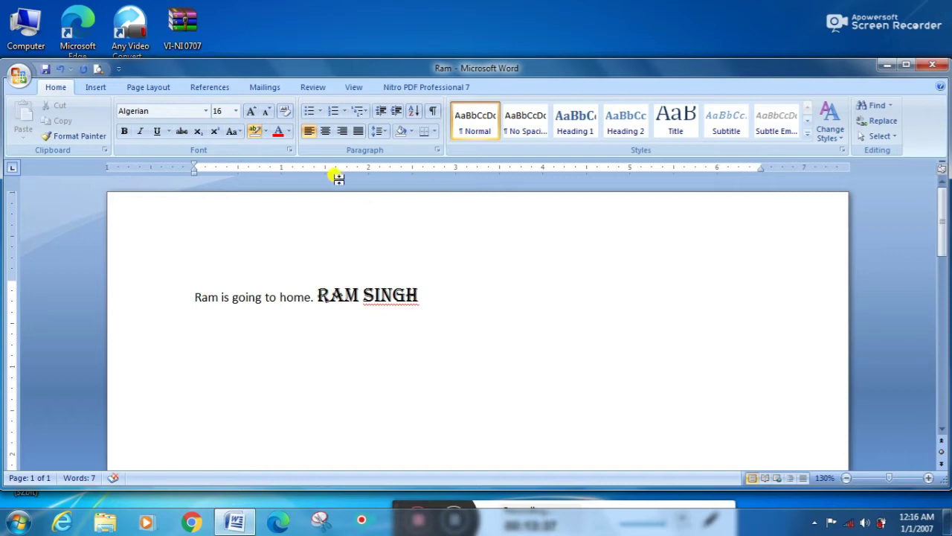
click(279, 132)
text(HKKH)
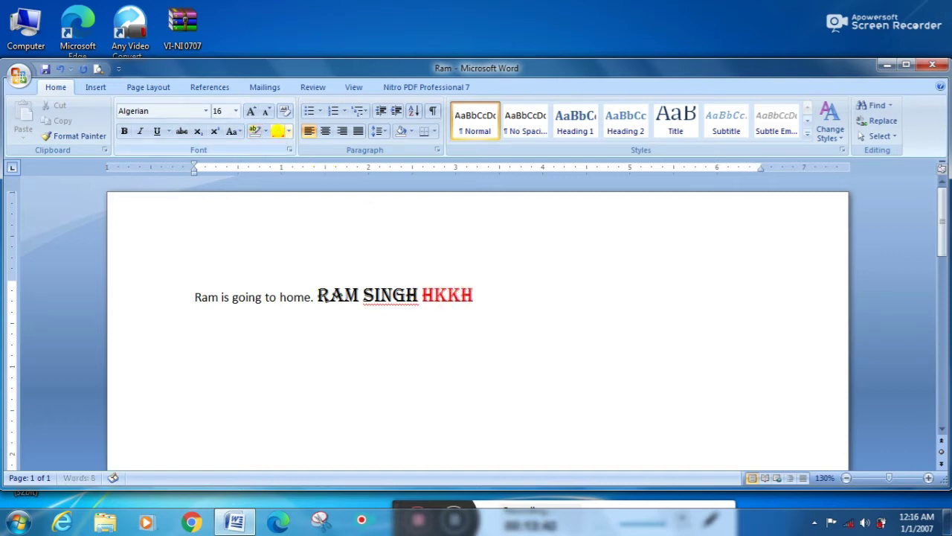
click(288, 134)
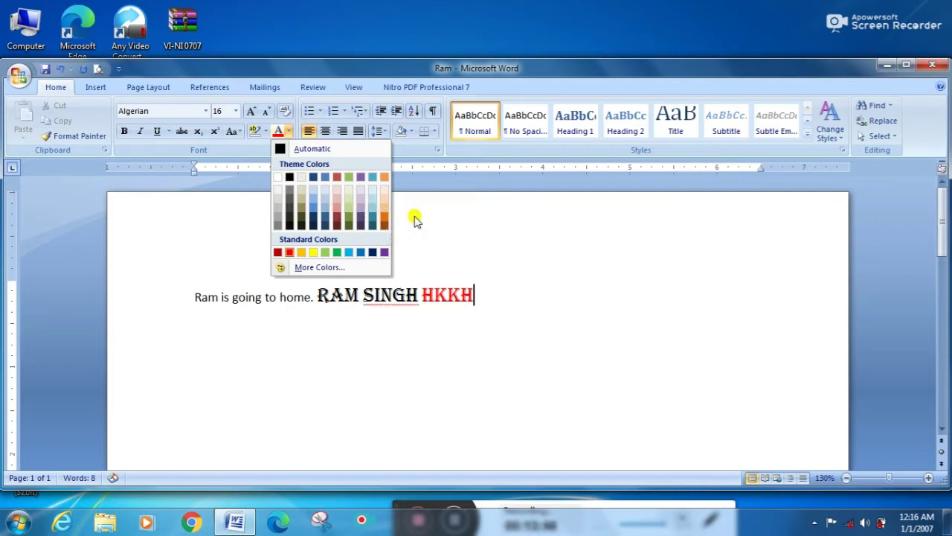
click(466, 244)
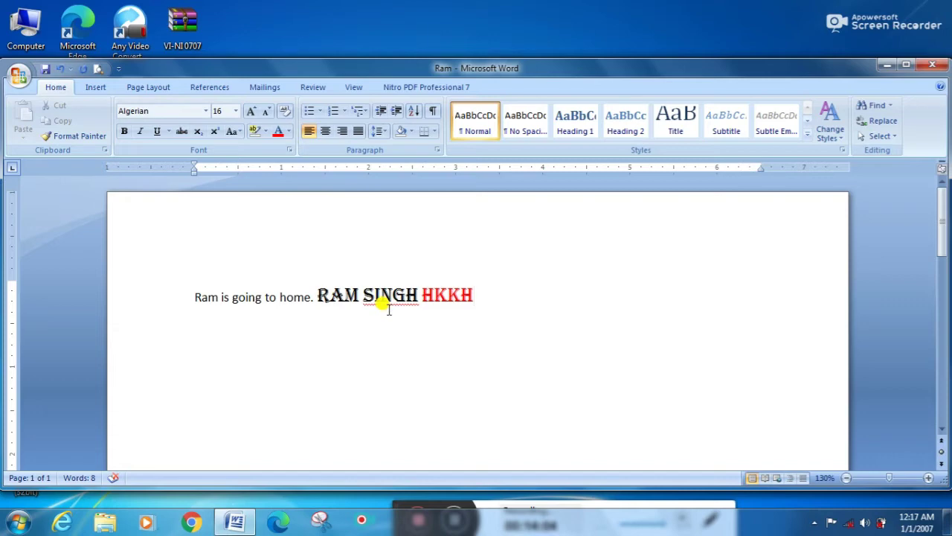
key(BackSpace)
key(BackSpace)
key(BackSpace)
key(BackSpace)
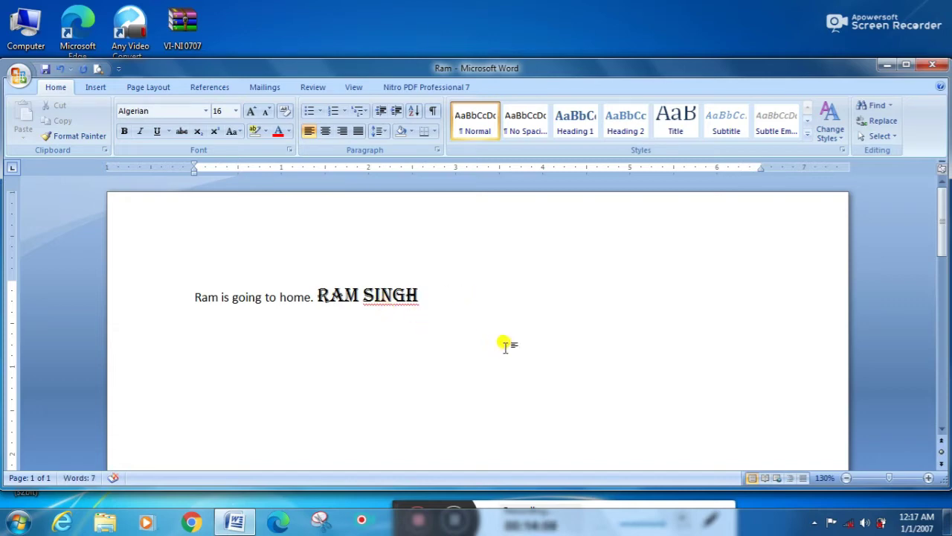
key(shift+Left)
key(shift+Left)
key(shift+Left)
key(shift+Left)
key(shift+Left)
key(shift+Left)
key(shift+Left)
key(shift+Left)
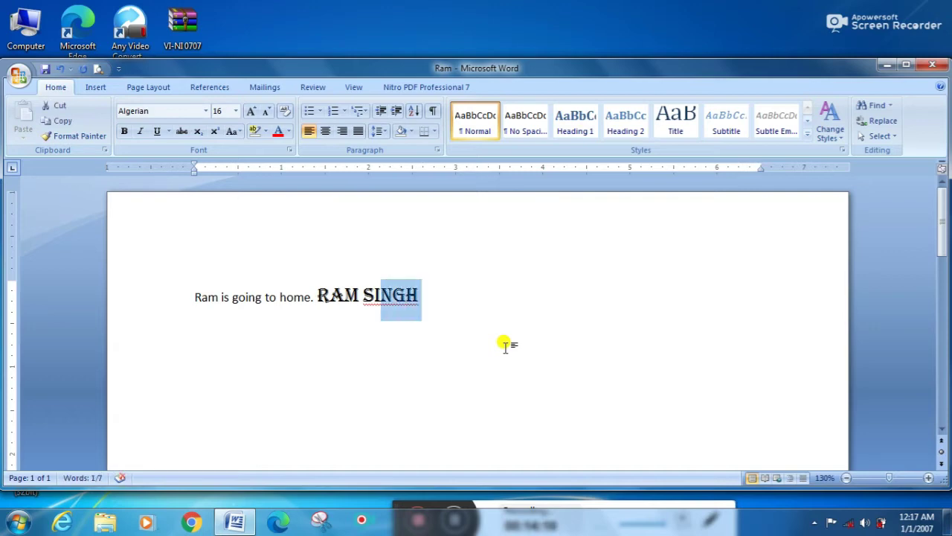
key(shift+Left)
key(shift+Left)
key(ctrl+c)
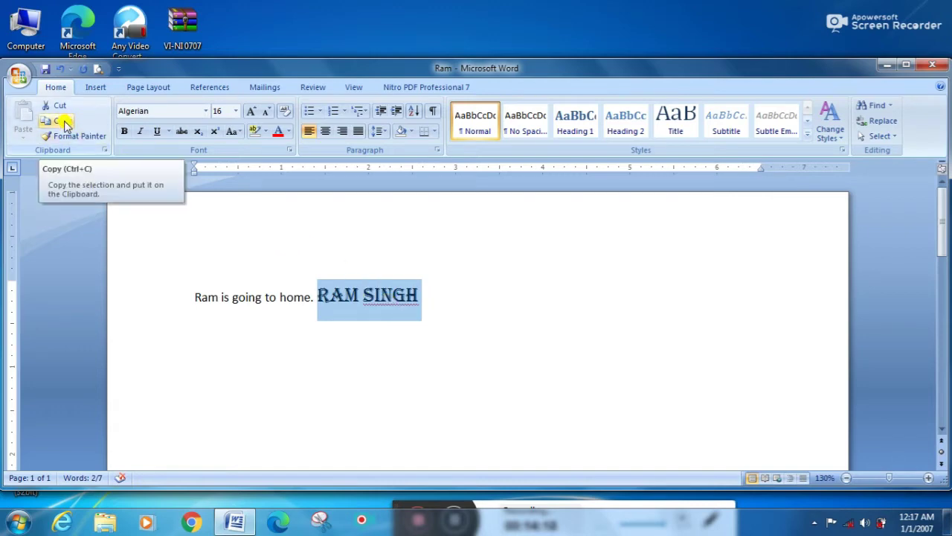
click(64, 122)
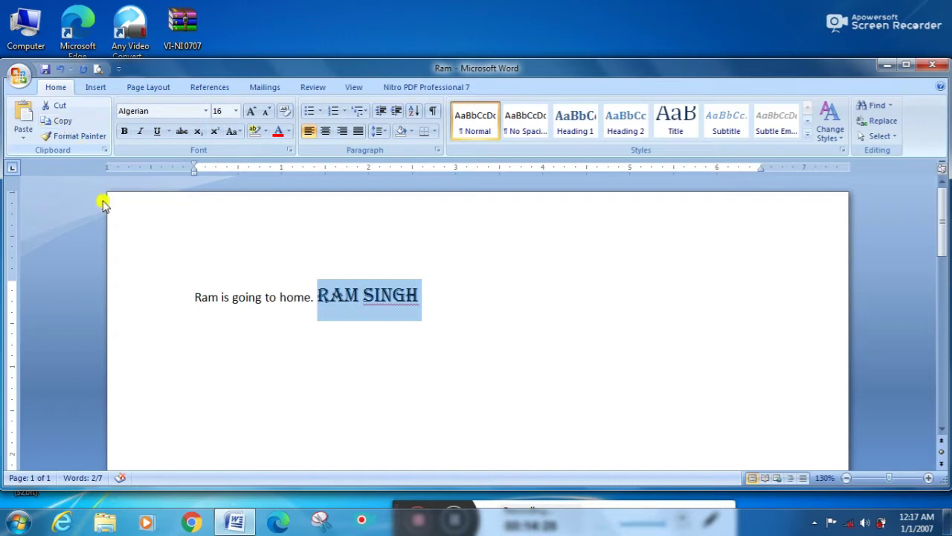
click(191, 298)
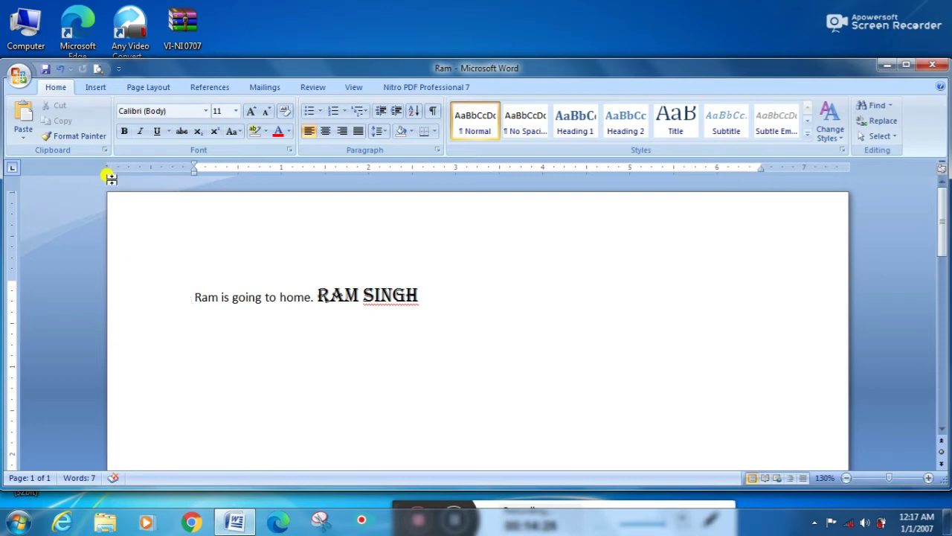
click(24, 117)
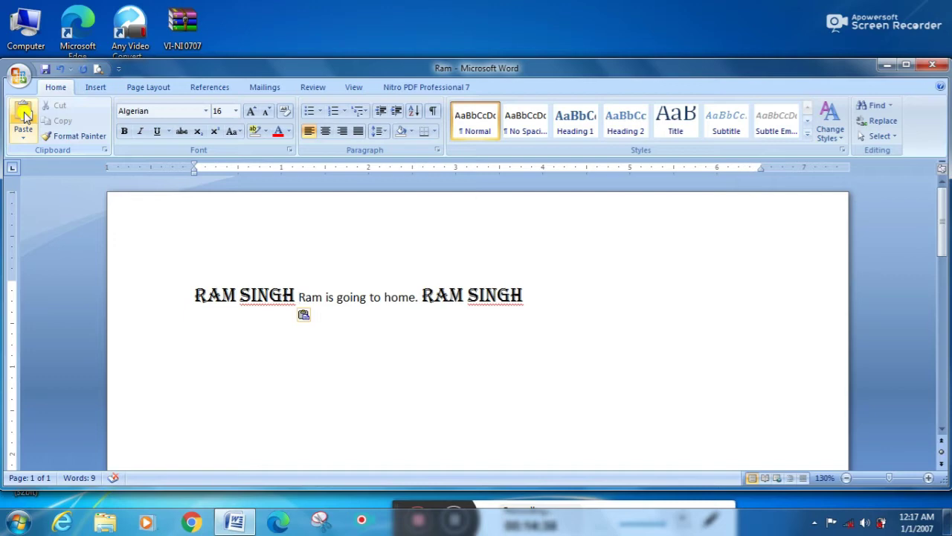
key(ctrl+z)
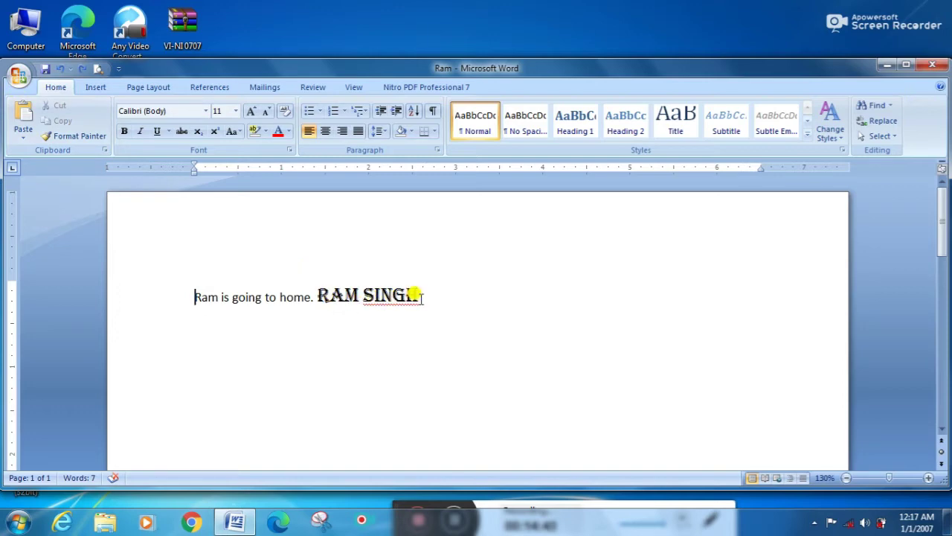
drag(420, 296, 325, 289)
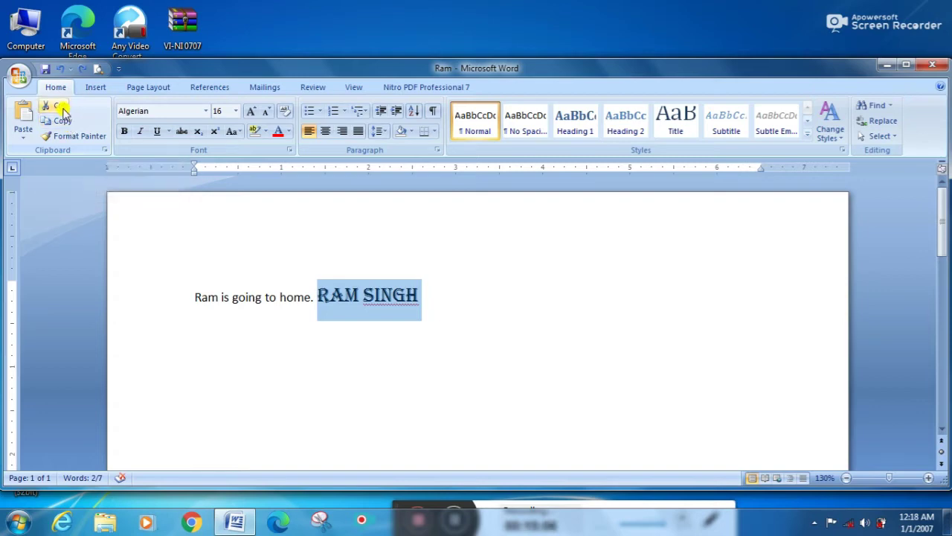
click(63, 112)
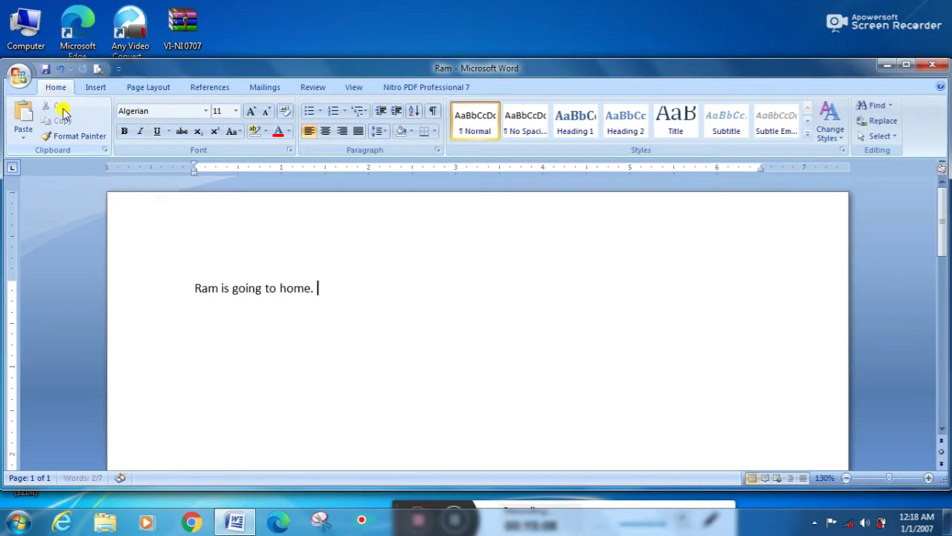
click(192, 288)
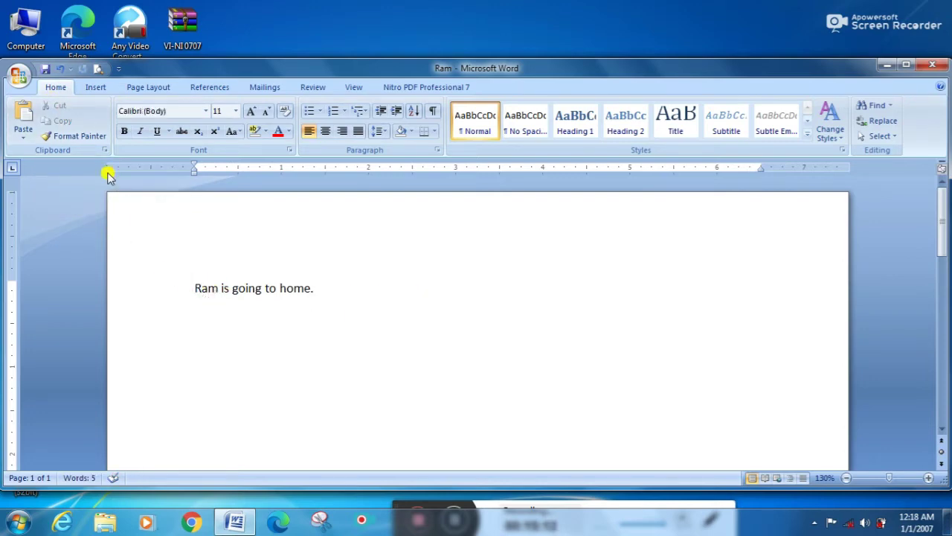
click(22, 119)
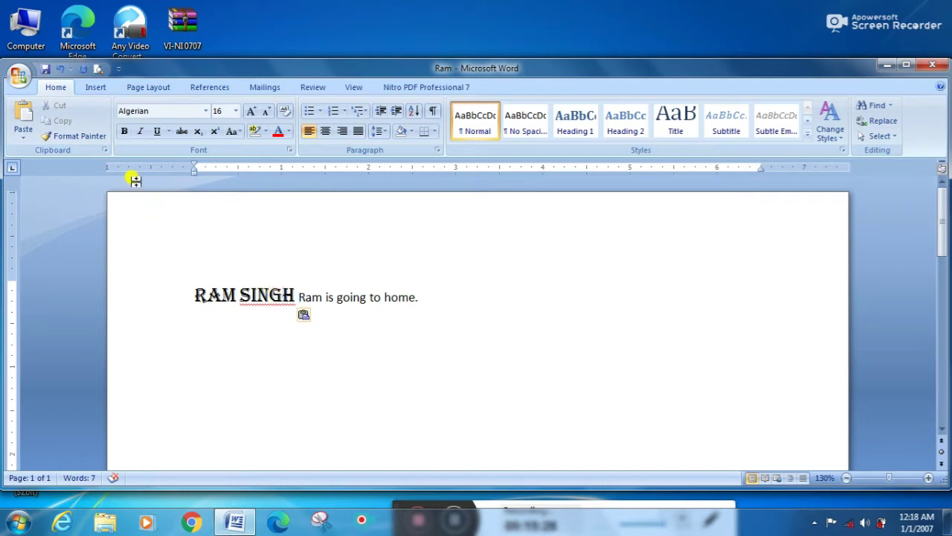
click(89, 138)
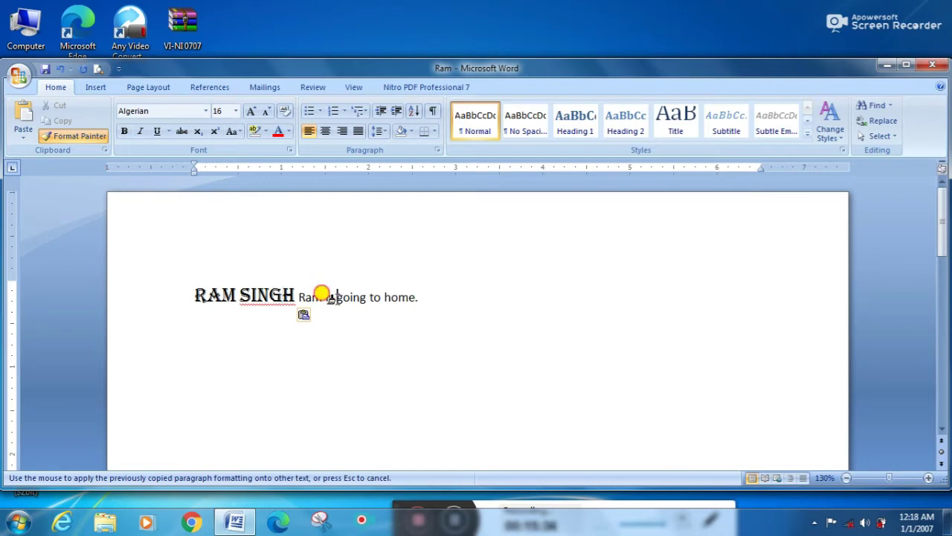
drag(321, 292, 385, 298)
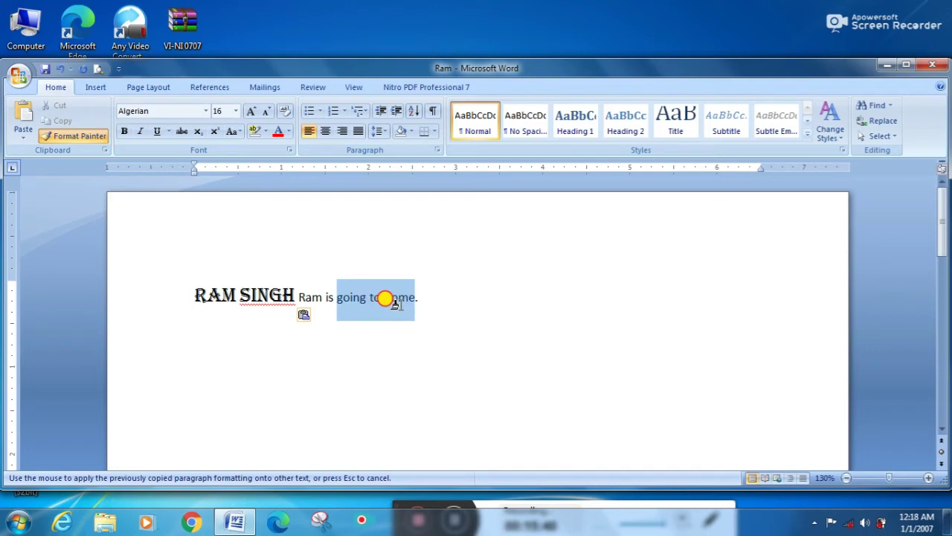
drag(385, 298, 401, 308)
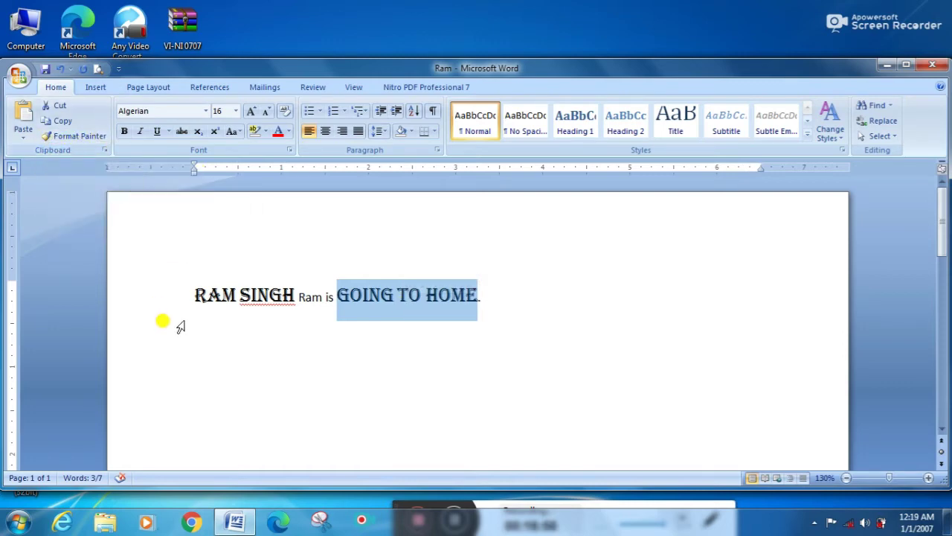
Step: Remove that formatting again and add an empty paragraph after the sentence
key(ctrl+space)
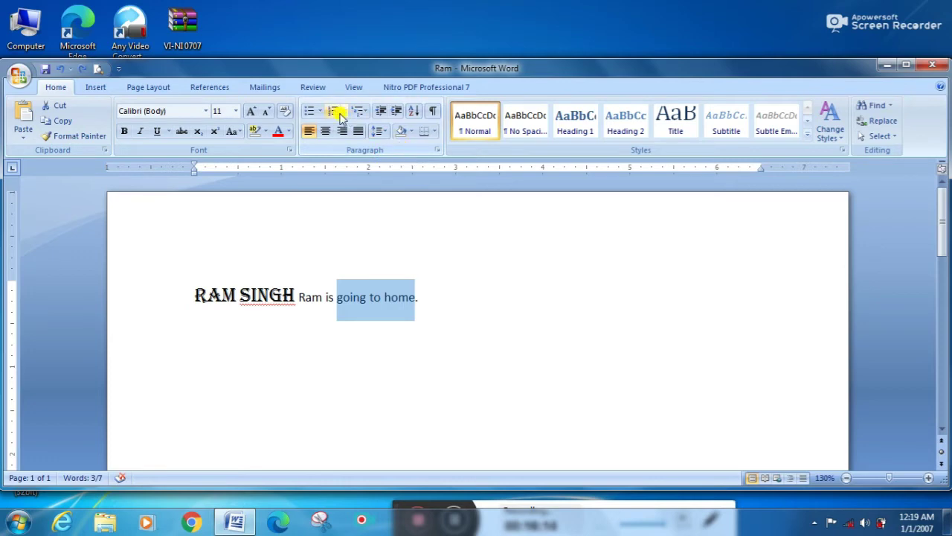
click(430, 299)
key(Return)
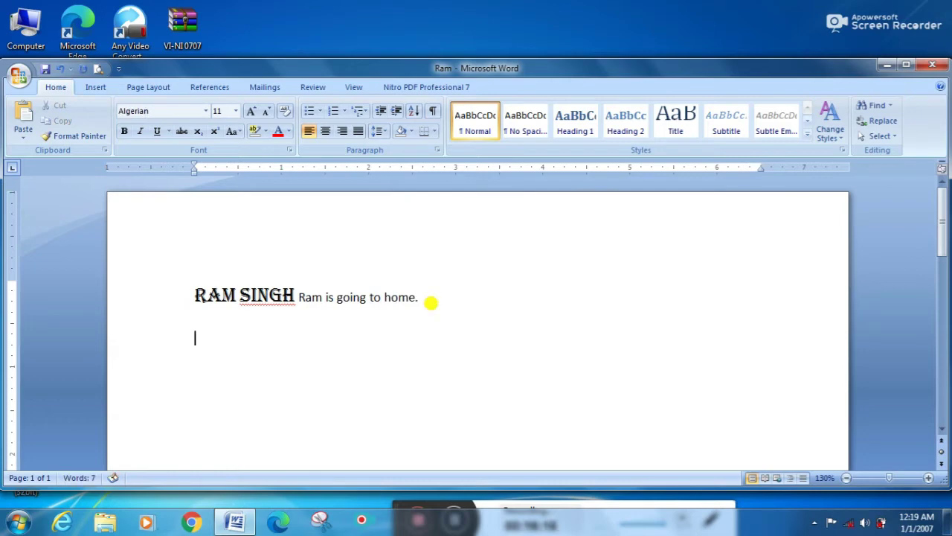
Step: Apply the four-diamond bullet and type two items: 'HJKH HJHKJ GFDTT' and 'GHI KLK K'
click(319, 111)
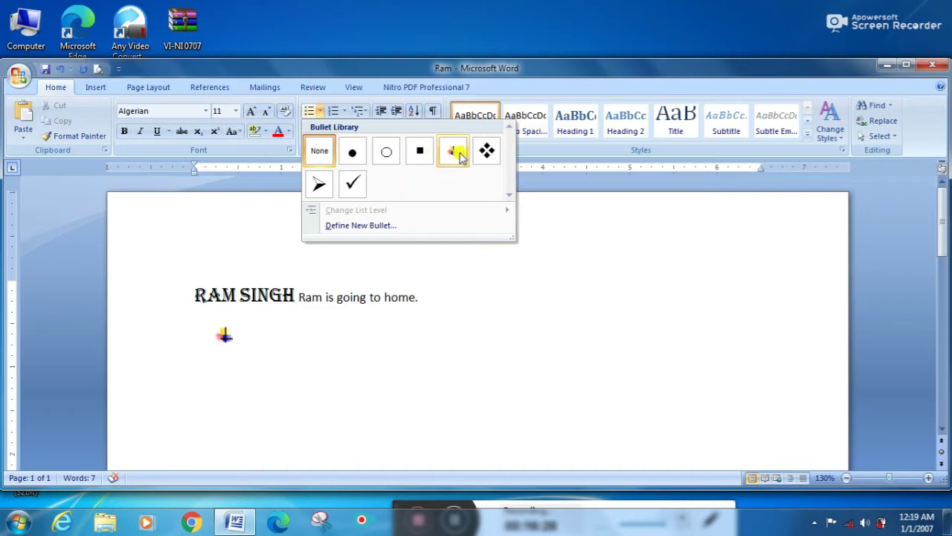
click(488, 156)
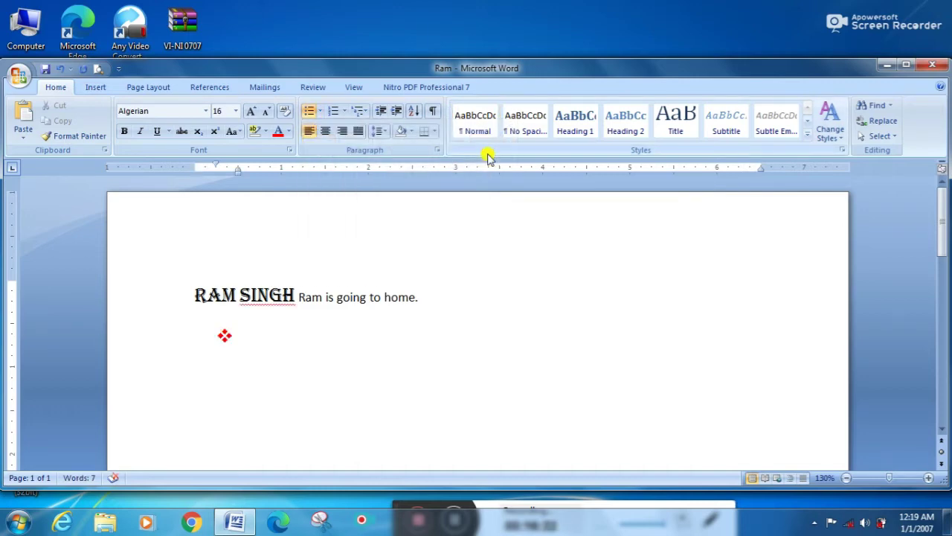
text(HJKH)
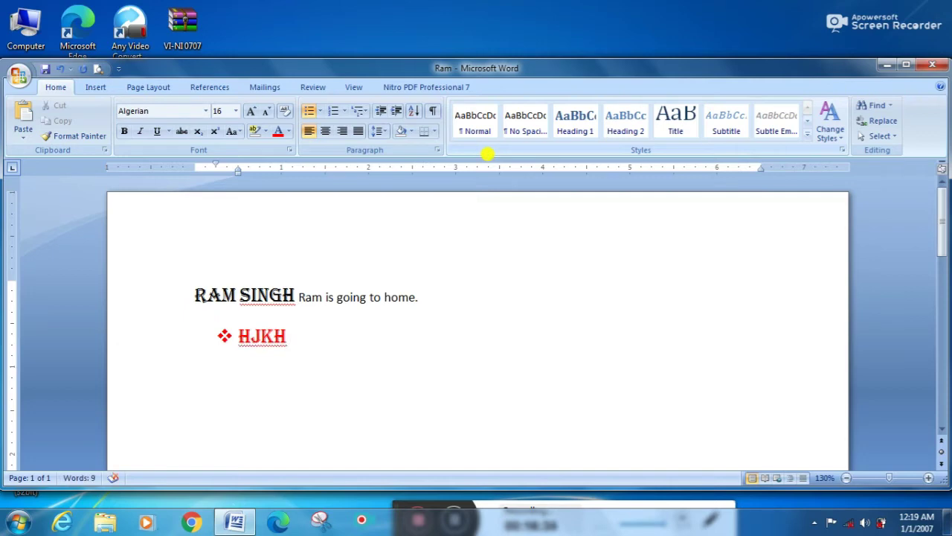
text(  HJHKJ GFDTT)
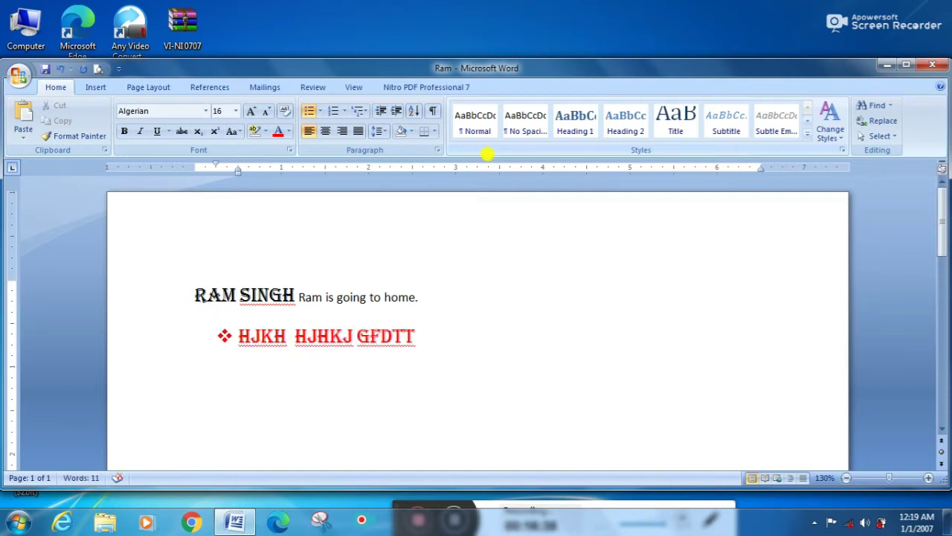
key(Return)
text(GHI K)
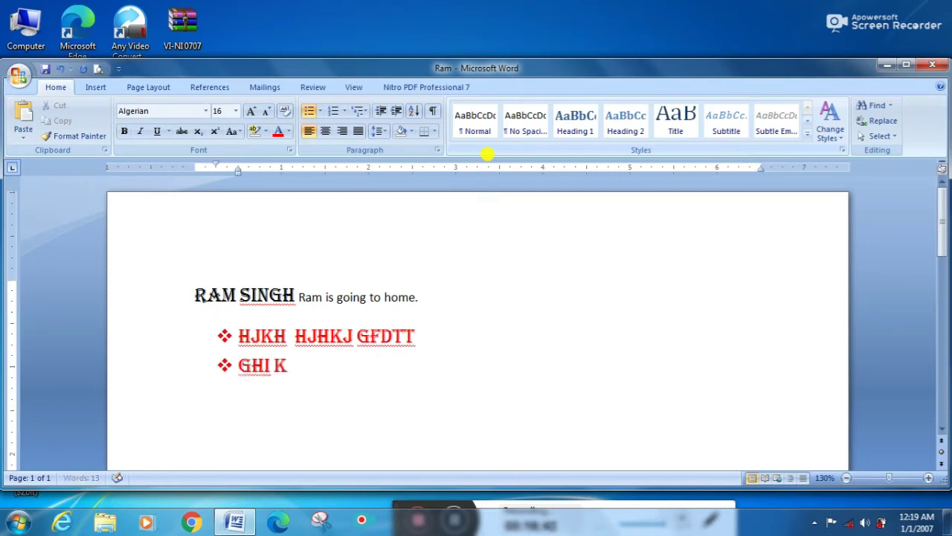
text(LK K)
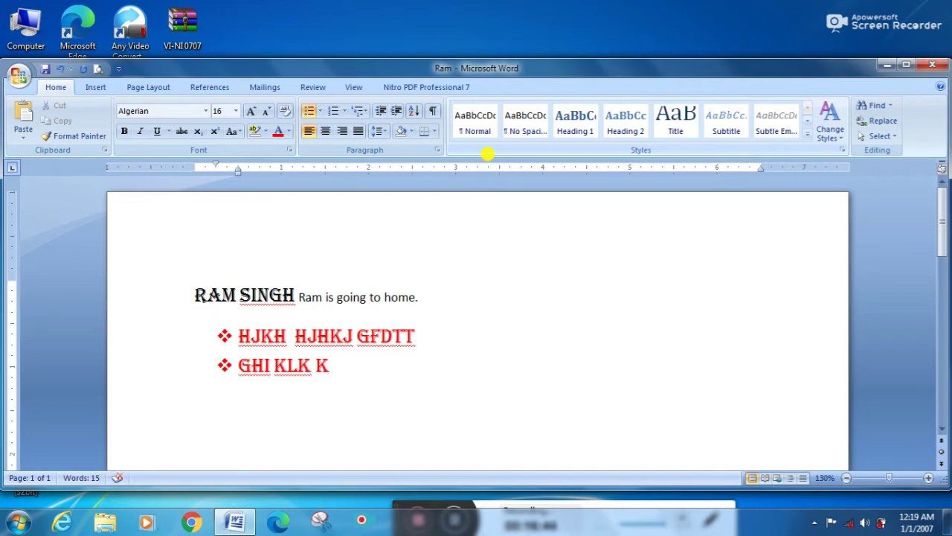
Step: Renumber the two items with the 1. 2. 3. format, then browse the Multilevel List gallery unchanged
click(344, 112)
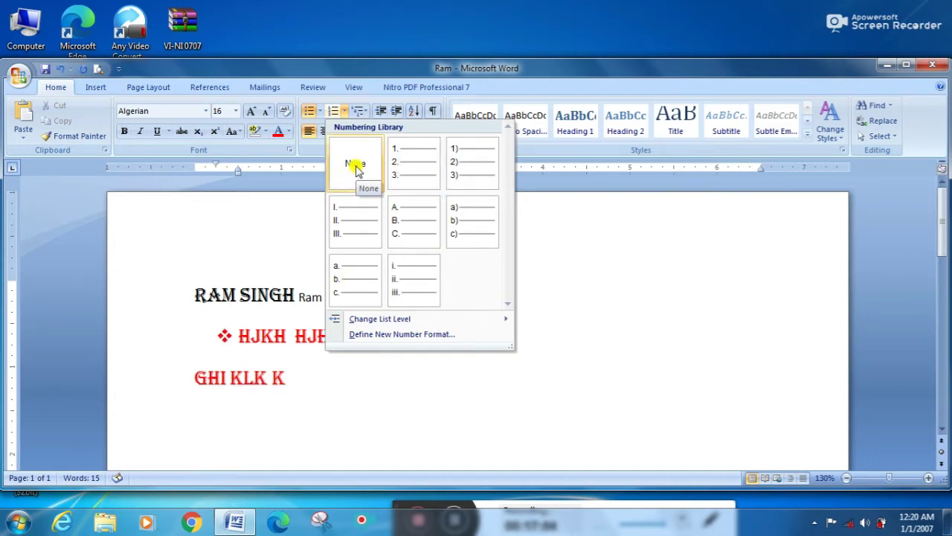
click(418, 171)
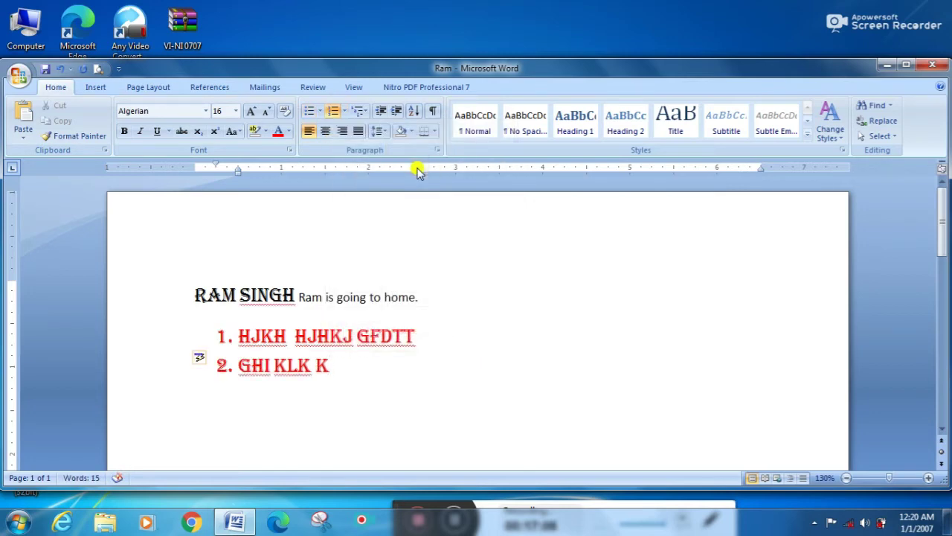
click(367, 115)
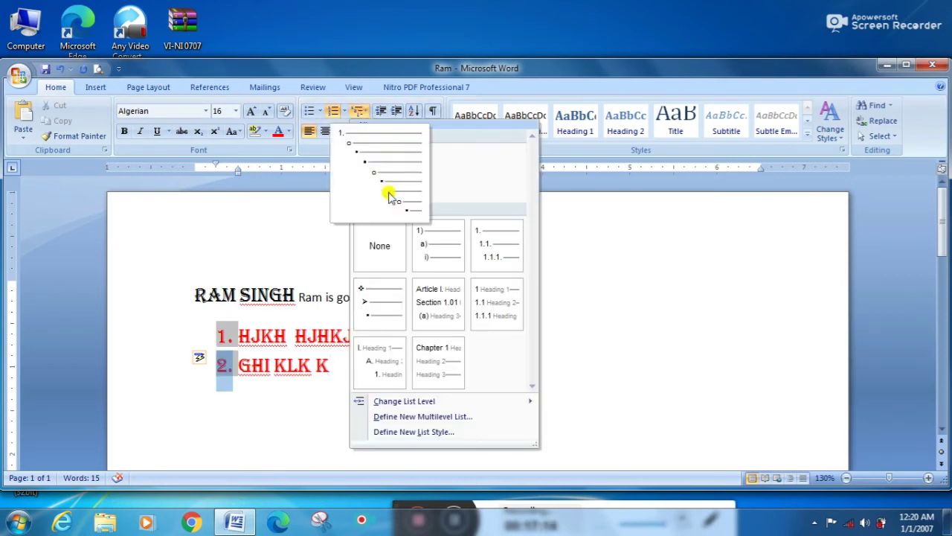
mouse_move(432, 247)
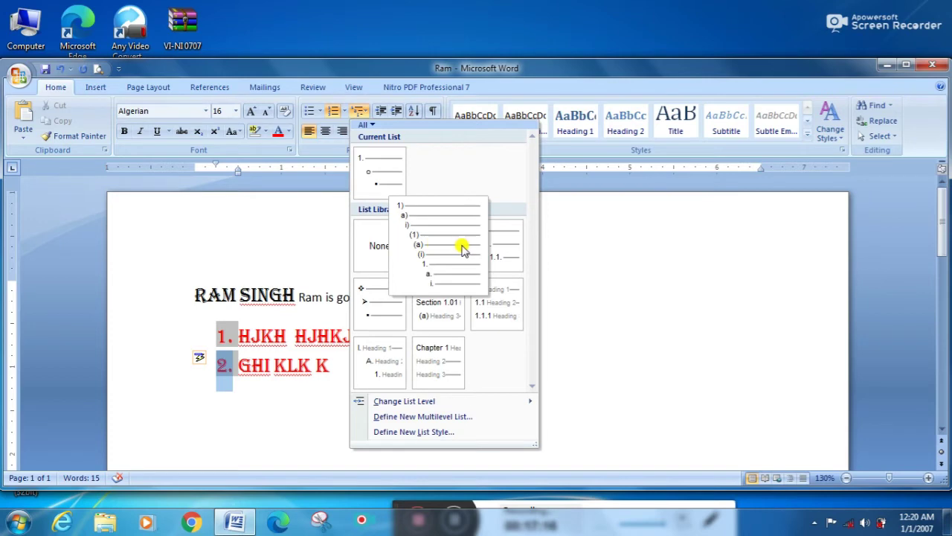
mouse_move(473, 252)
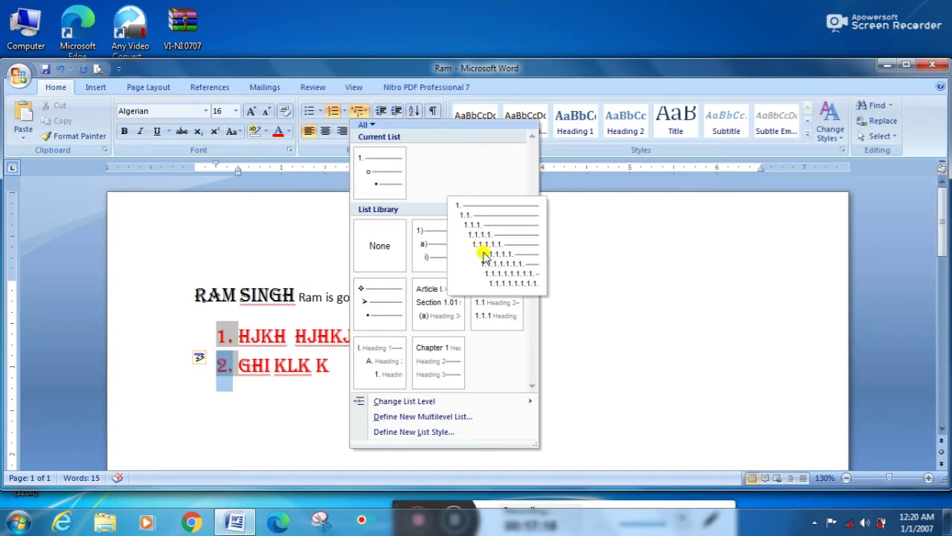
mouse_move(421, 327)
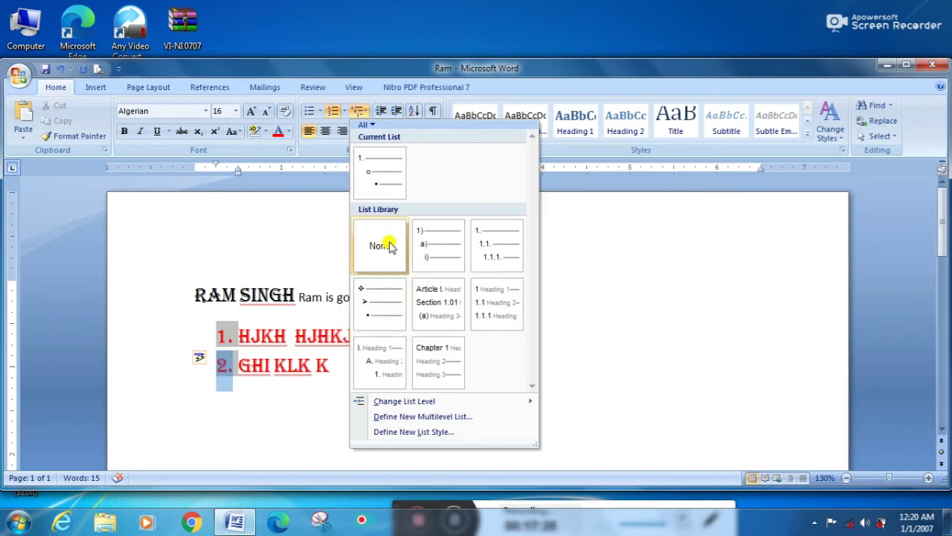
click(374, 65)
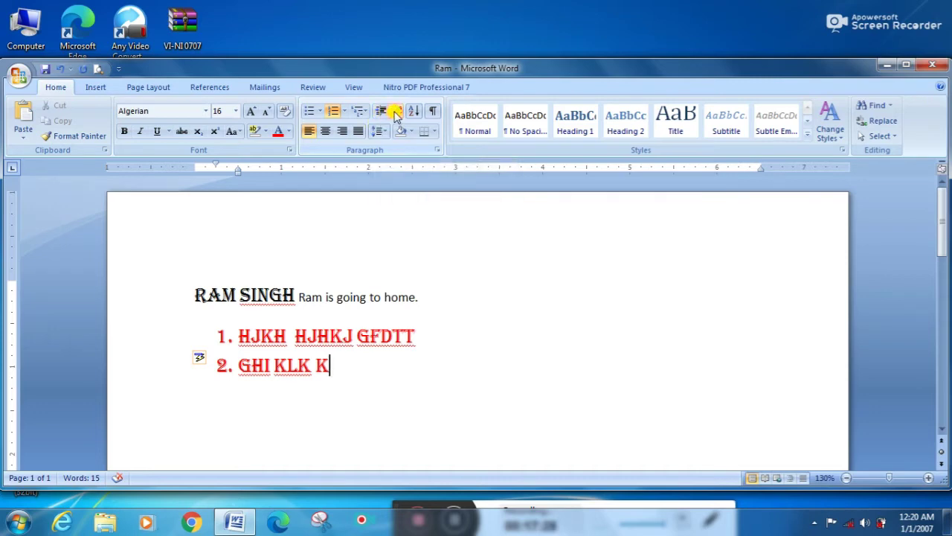
Step: Indent GHI KLK K four levels deeper
click(396, 113)
click(397, 113)
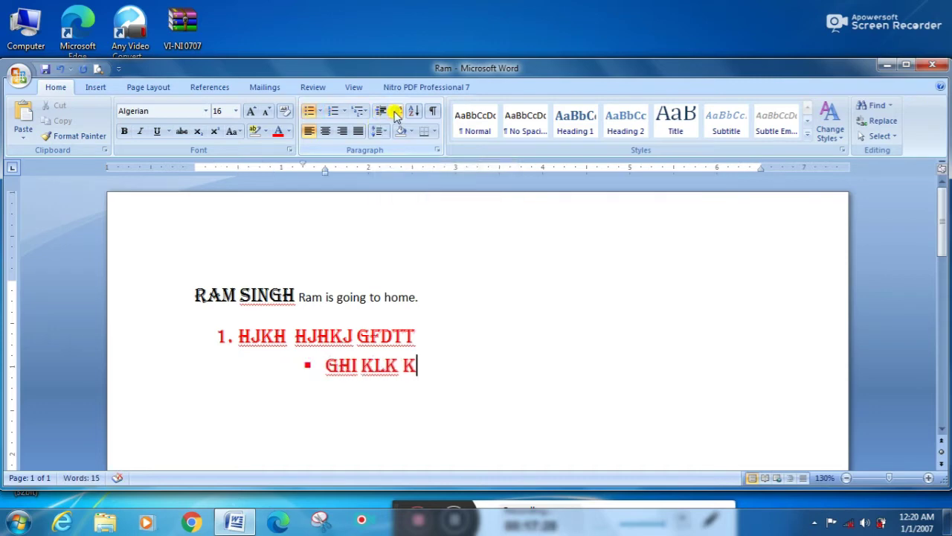
click(397, 113)
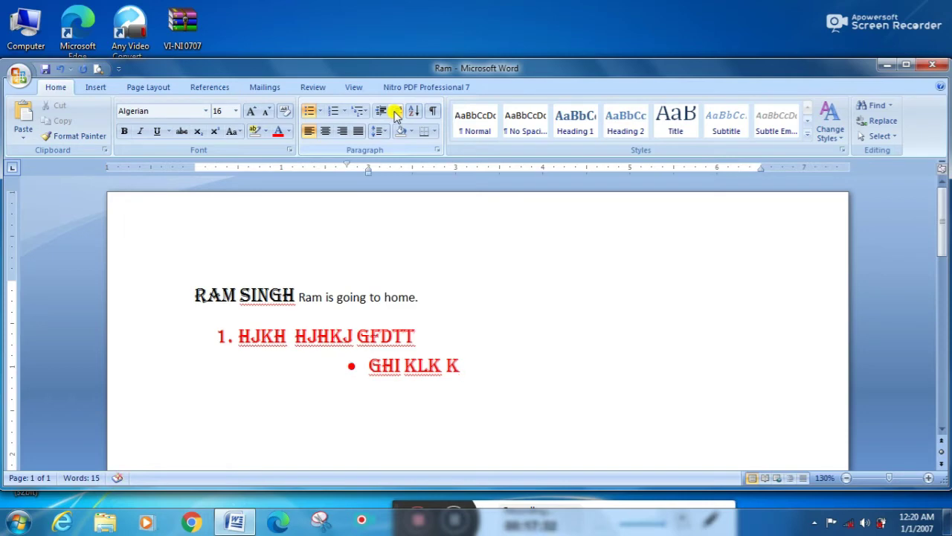
click(396, 113)
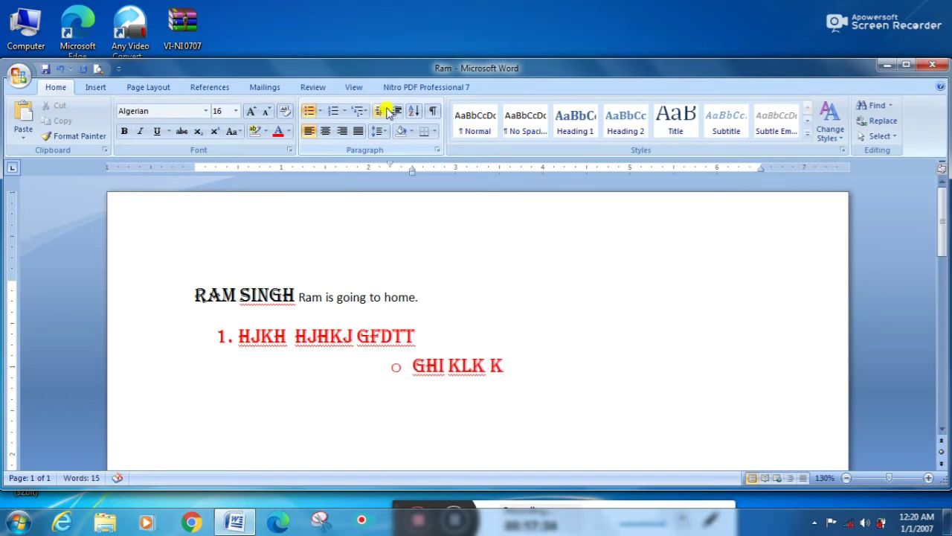
Step: Outdent it back to numbered item 2 and type 'AR JKJ KL' on a new unnumbered line
click(380, 113)
click(380, 113)
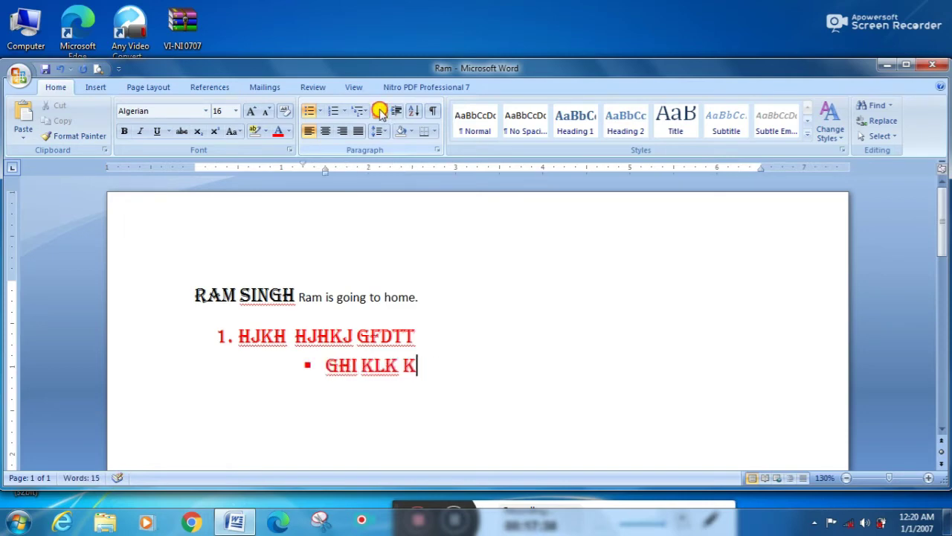
click(380, 113)
click(380, 113)
key(Return)
key(Return)
text(AR)
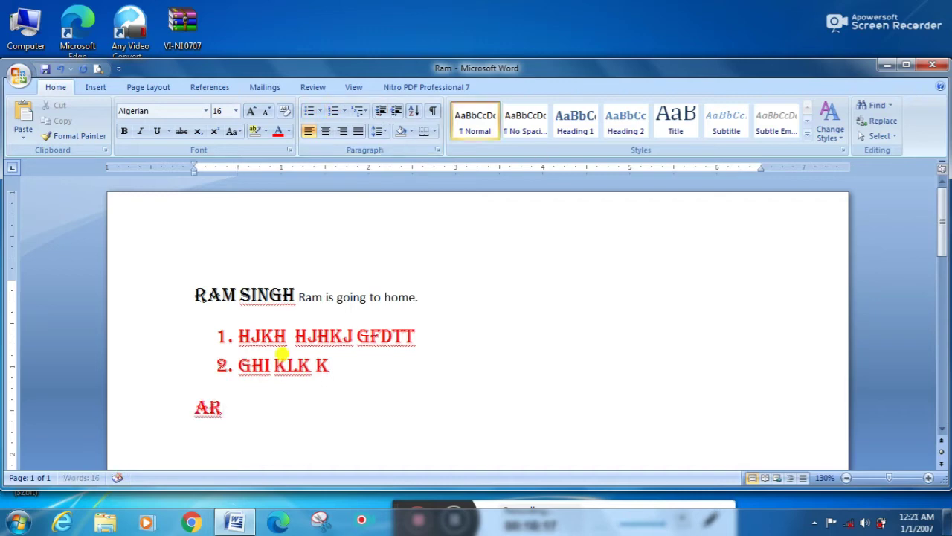
text( JKJ KL)
Step: Add two more practice lines, 'NKLKNLK' and 'BJKK', below AR JKJ KL
key(Return)
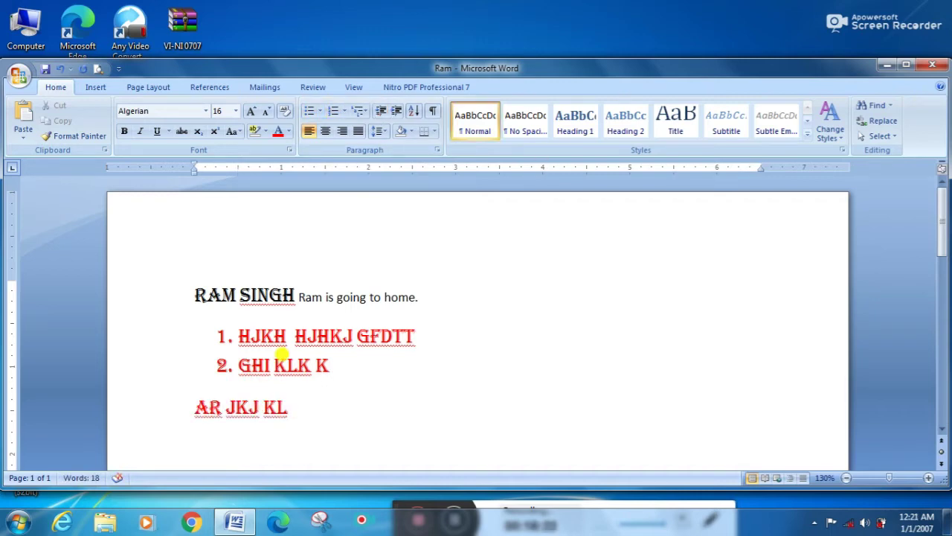
text(NKLKNLK)
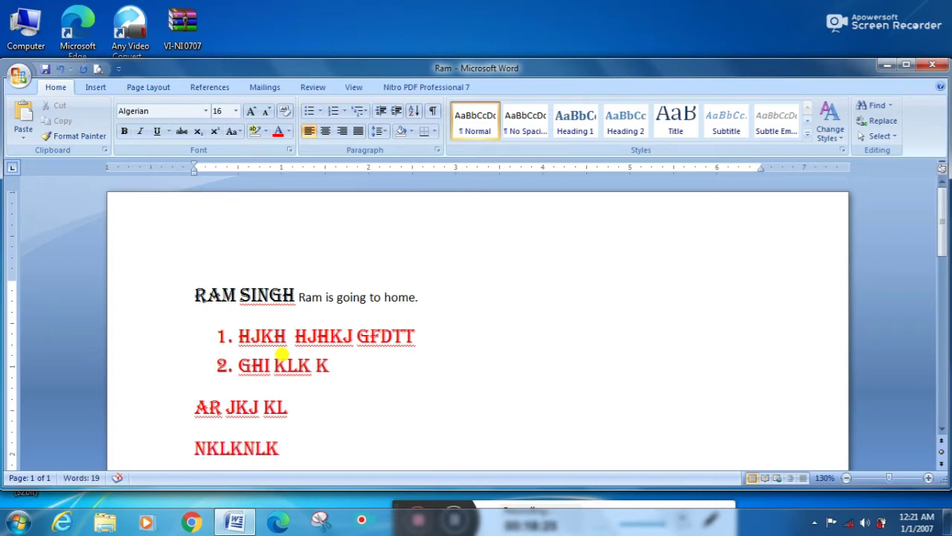
key(Return)
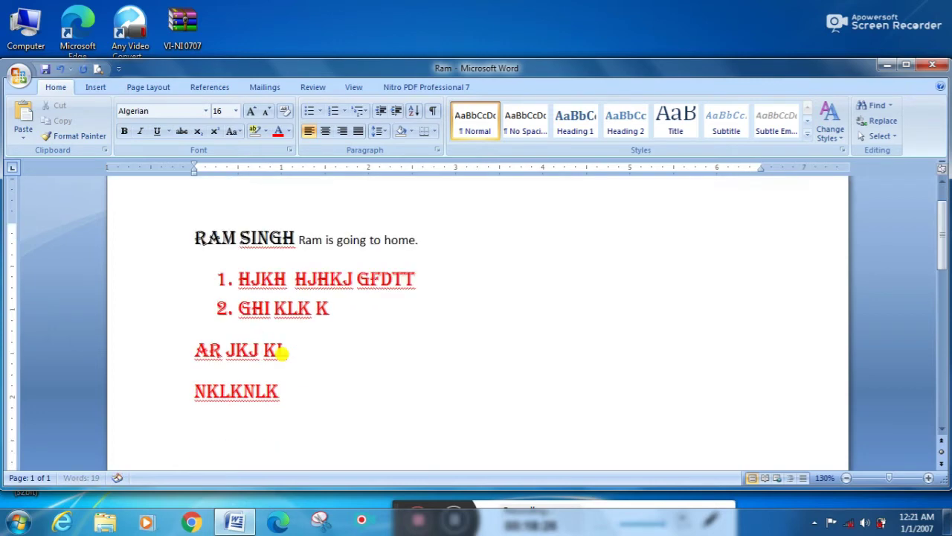
text(BJKK)
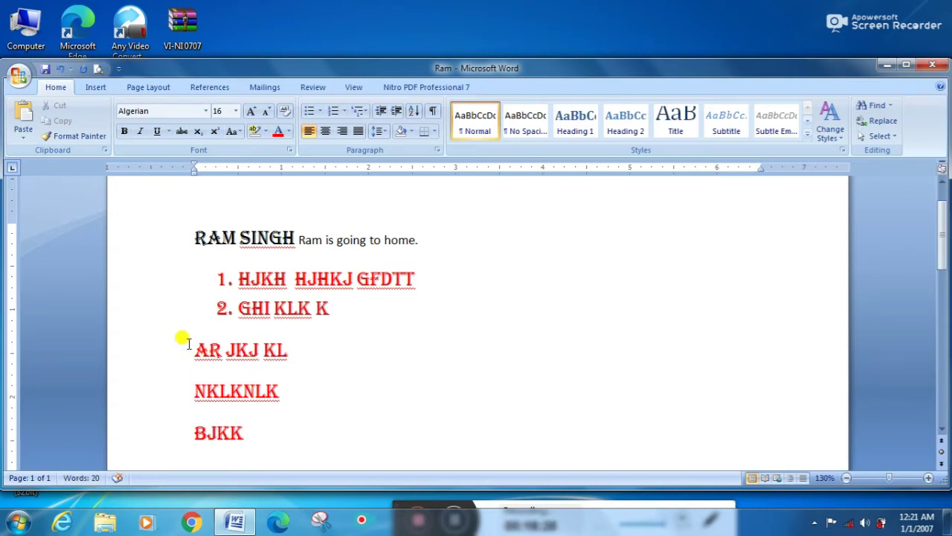
Step: Sort the three practice lines alphabetically, then delete them
drag(190, 344, 240, 425)
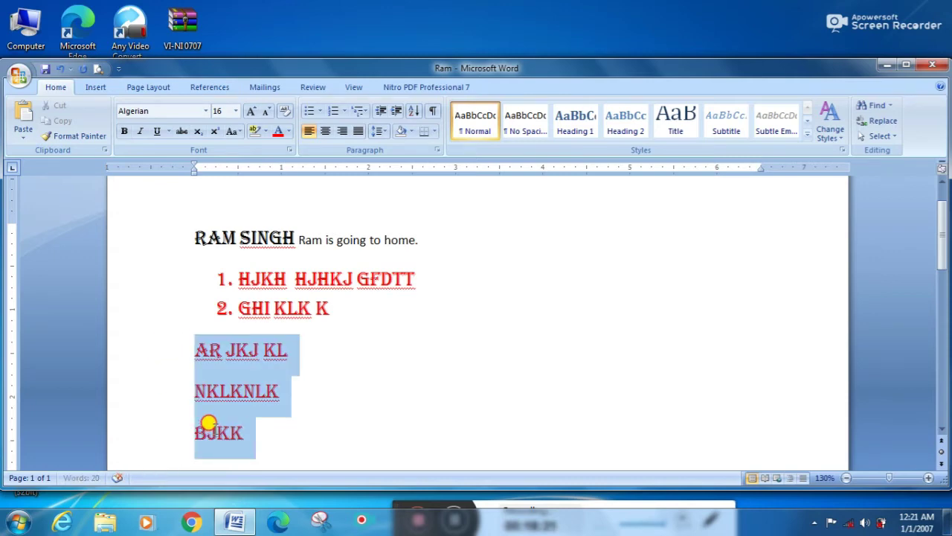
click(414, 111)
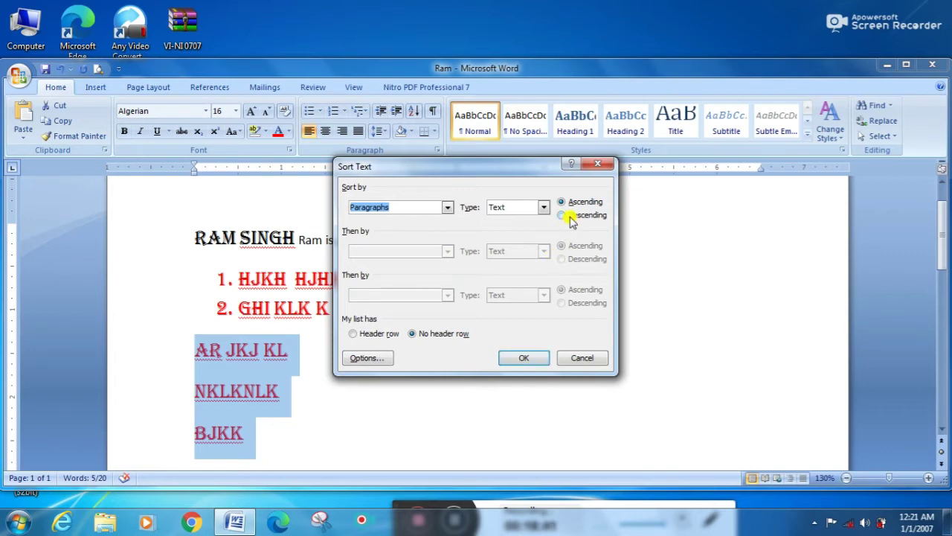
click(524, 358)
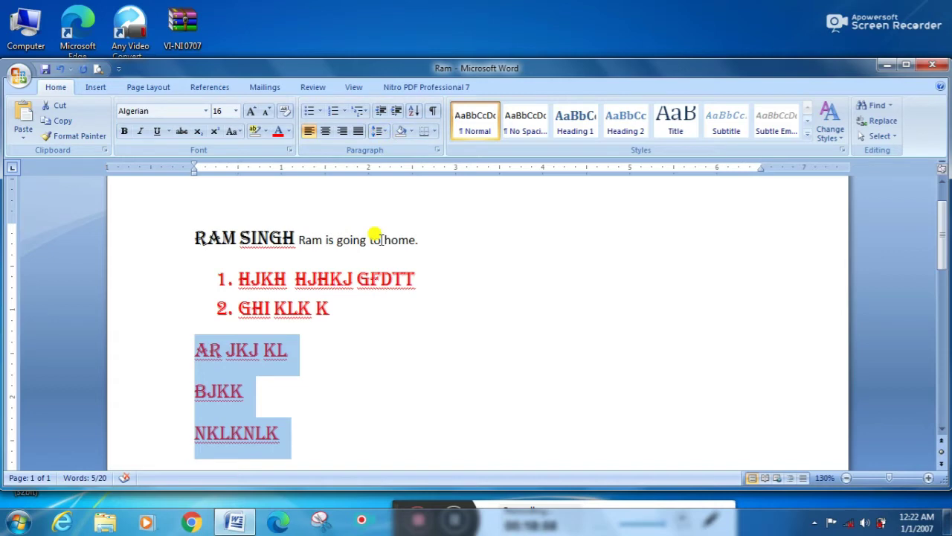
key(Delete)
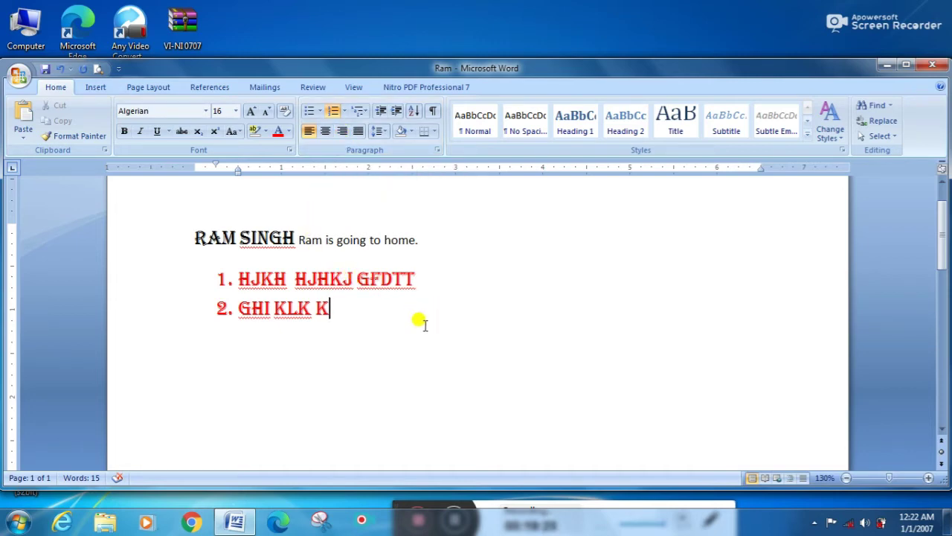
Step: Paste the technology-channel paragraph below the list and set it to 14-point size
key(Return)
key(Return)
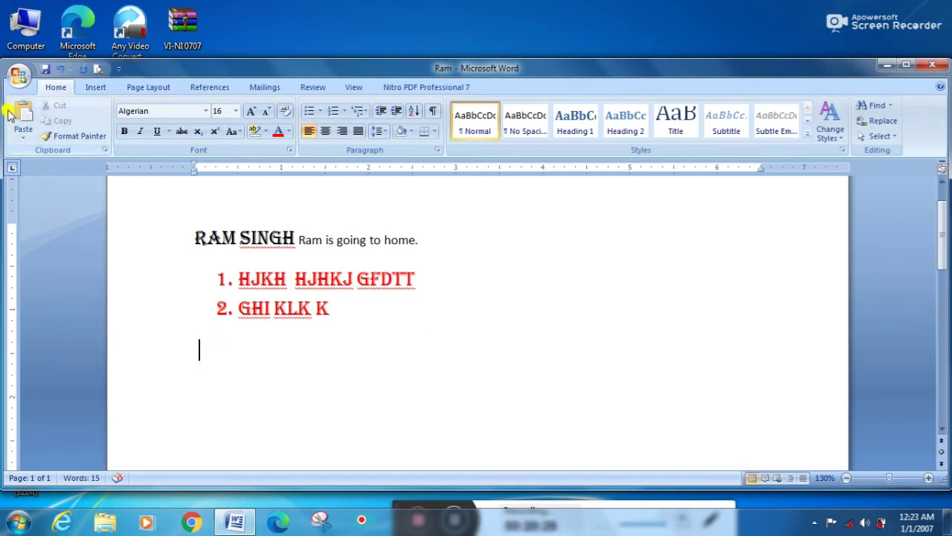
click(22, 113)
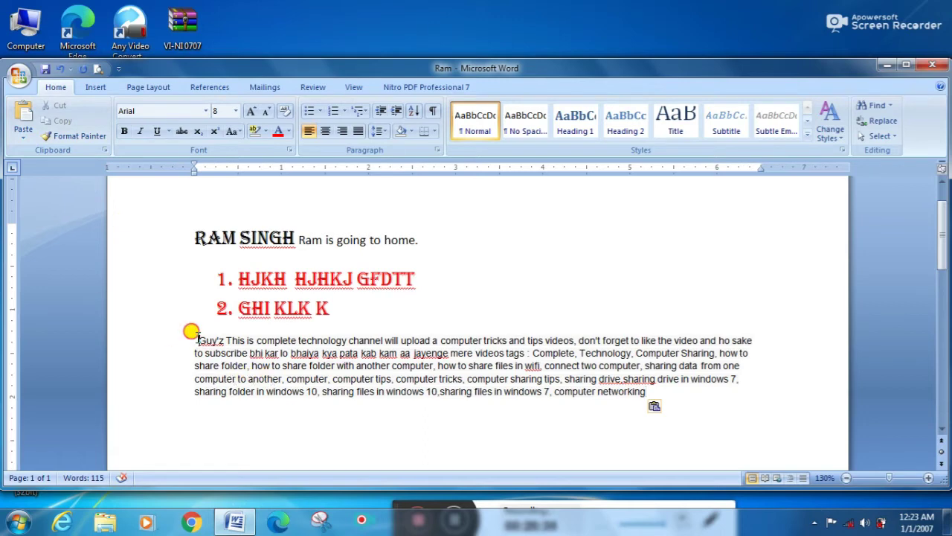
drag(192, 333, 656, 410)
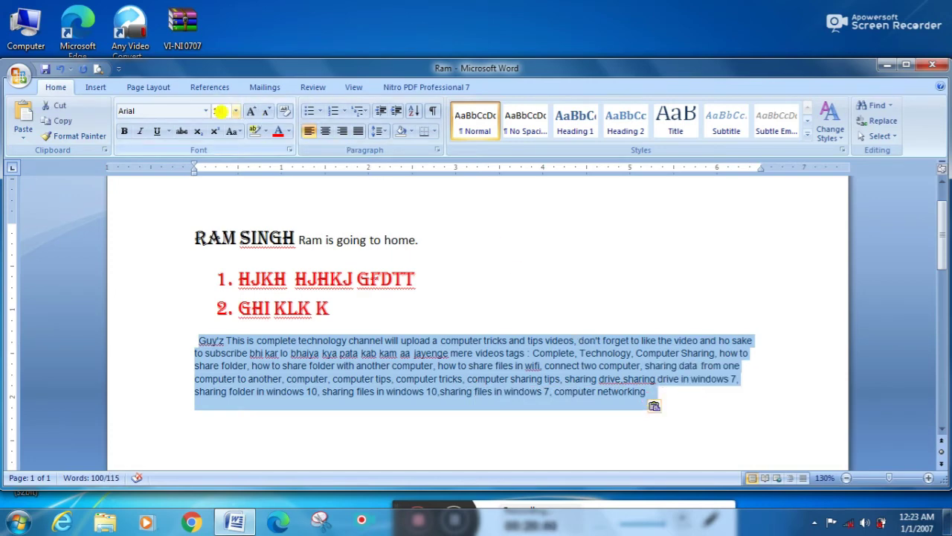
key(Return)
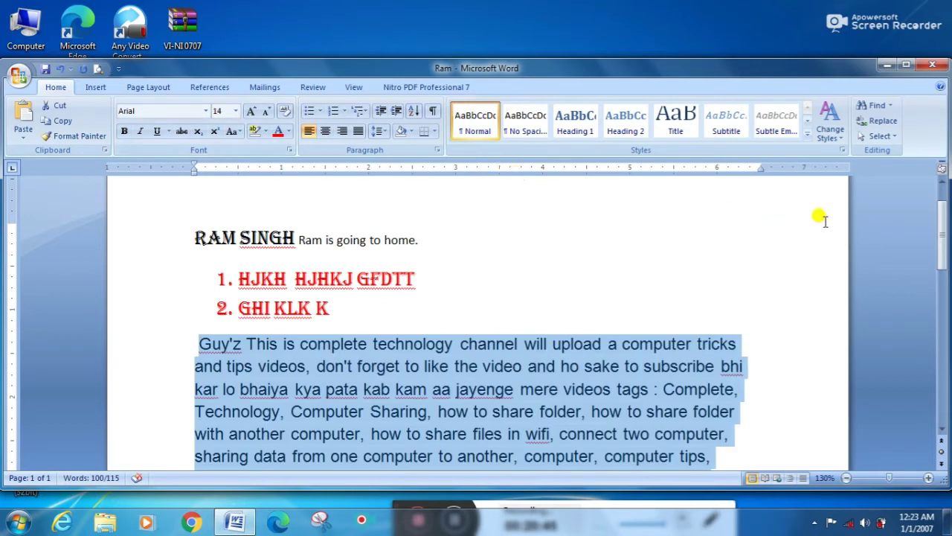
drag(941, 220, 942, 253)
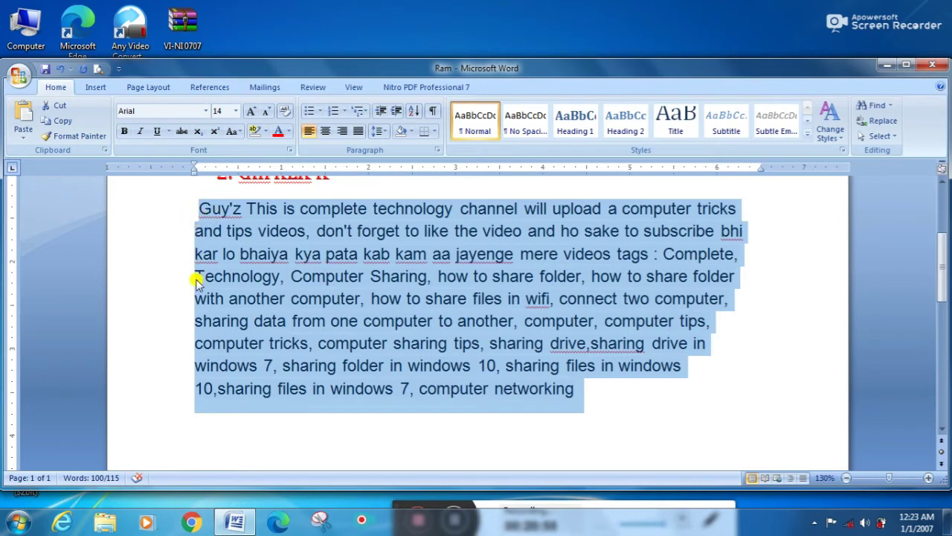
Step: Try center and right alignment on the paragraph, then justify it
click(326, 131)
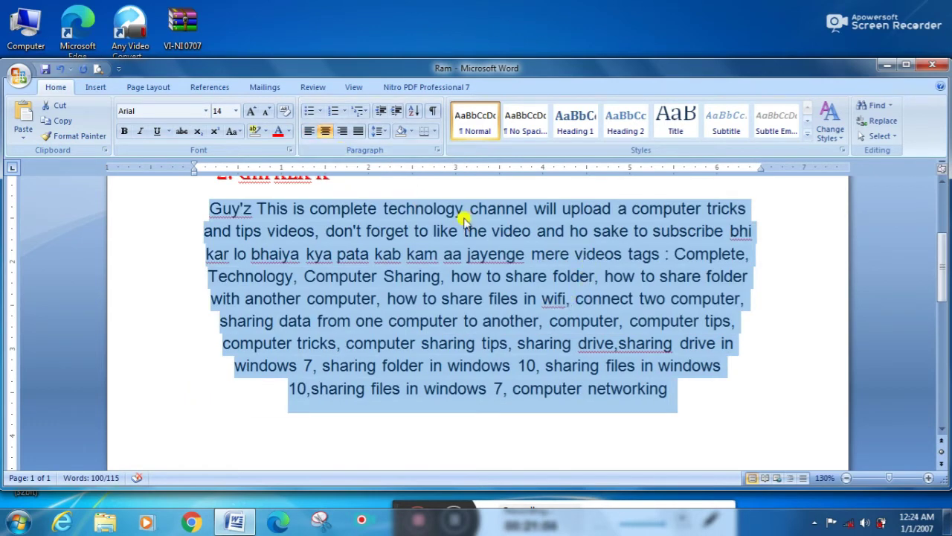
click(342, 132)
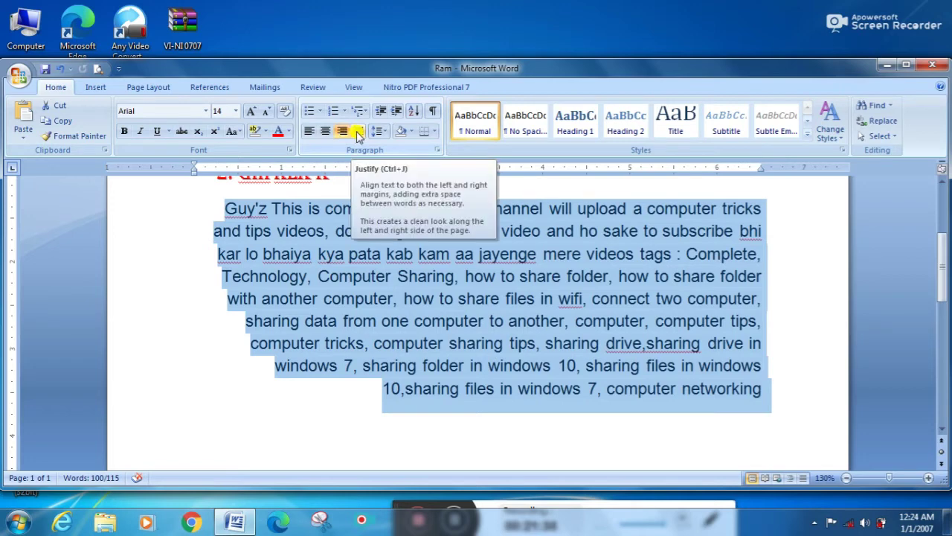
click(358, 132)
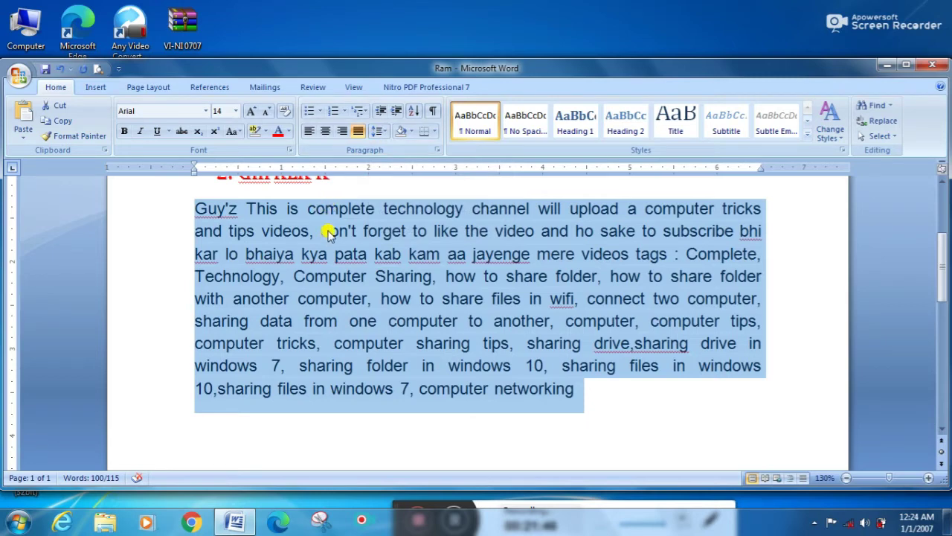
Step: Set the paragraph's line spacing to 2.0, then back to 1.0
click(382, 130)
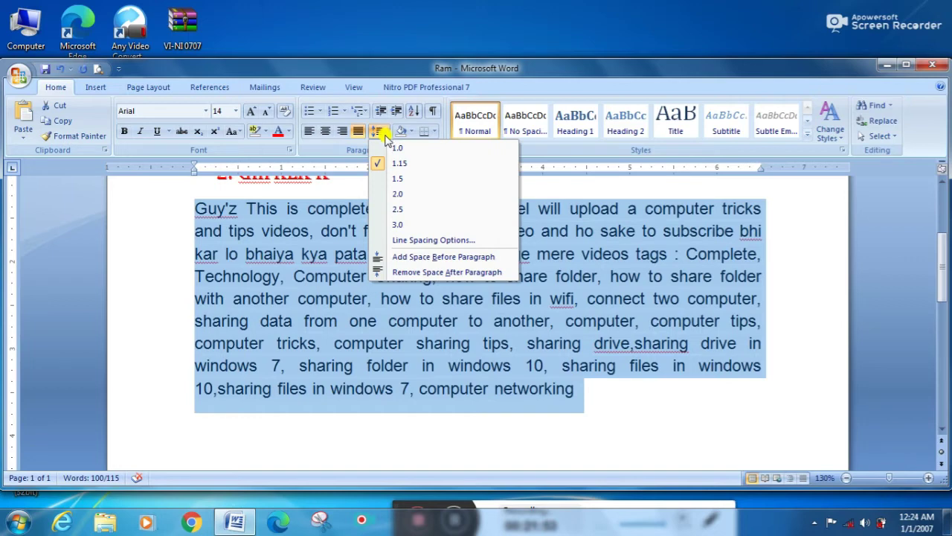
click(389, 195)
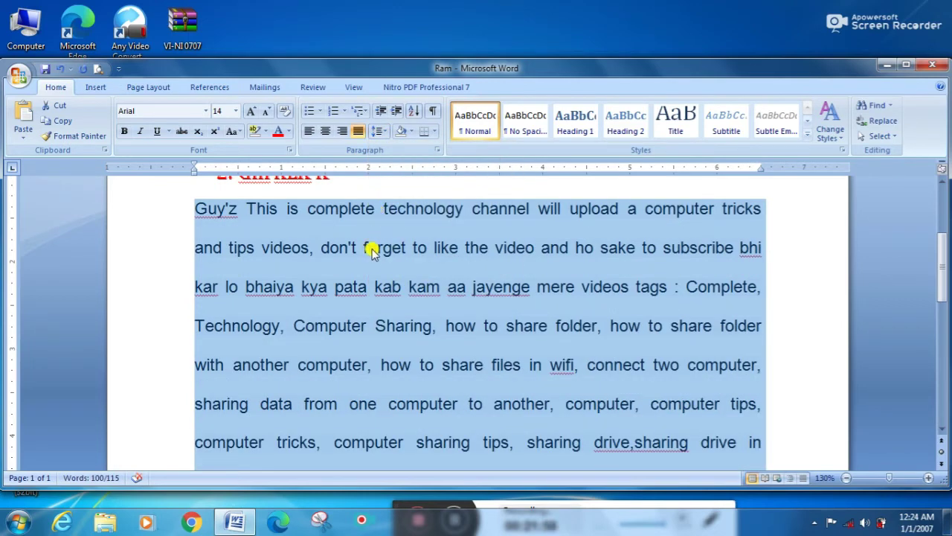
click(377, 132)
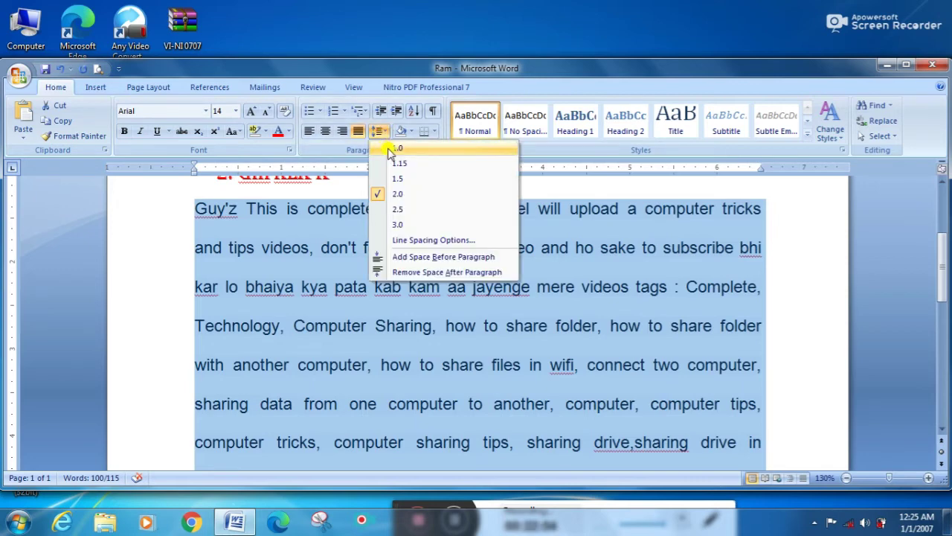
click(389, 149)
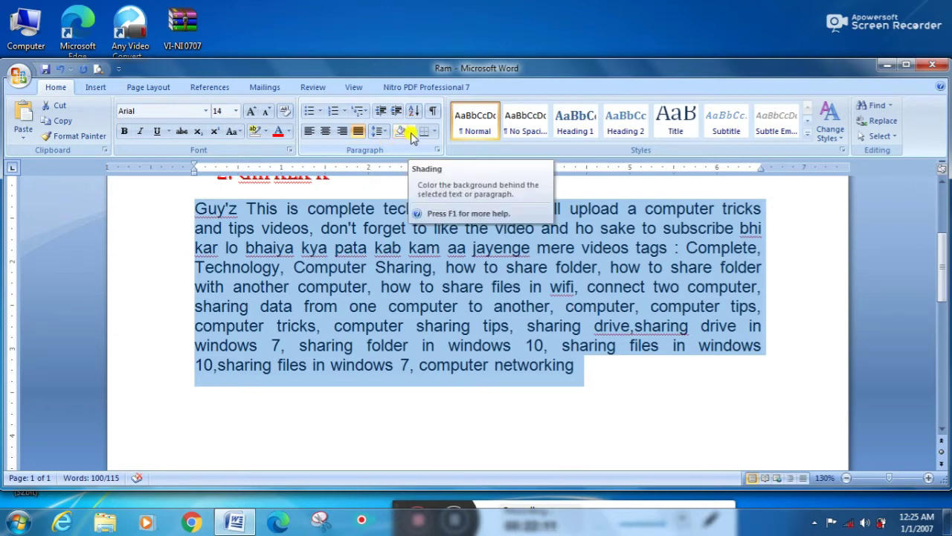
click(412, 132)
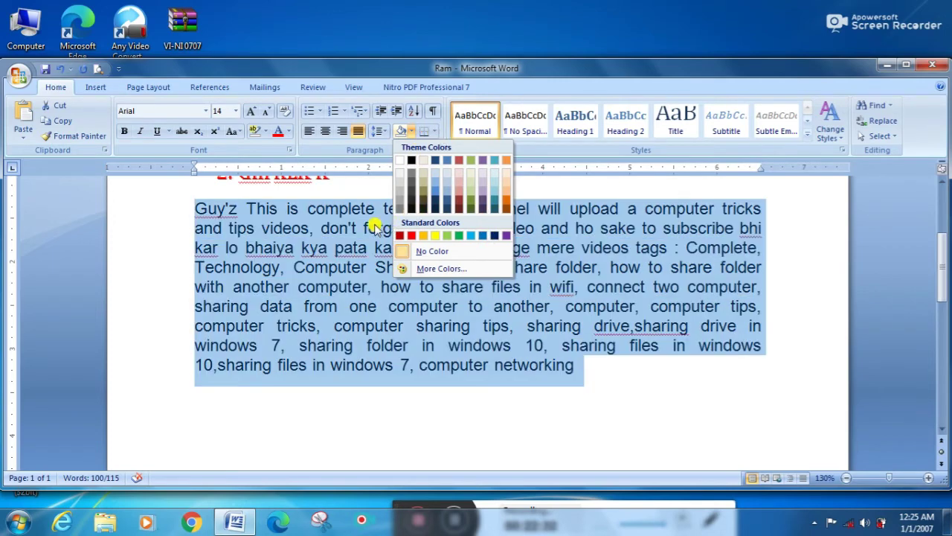
click(304, 234)
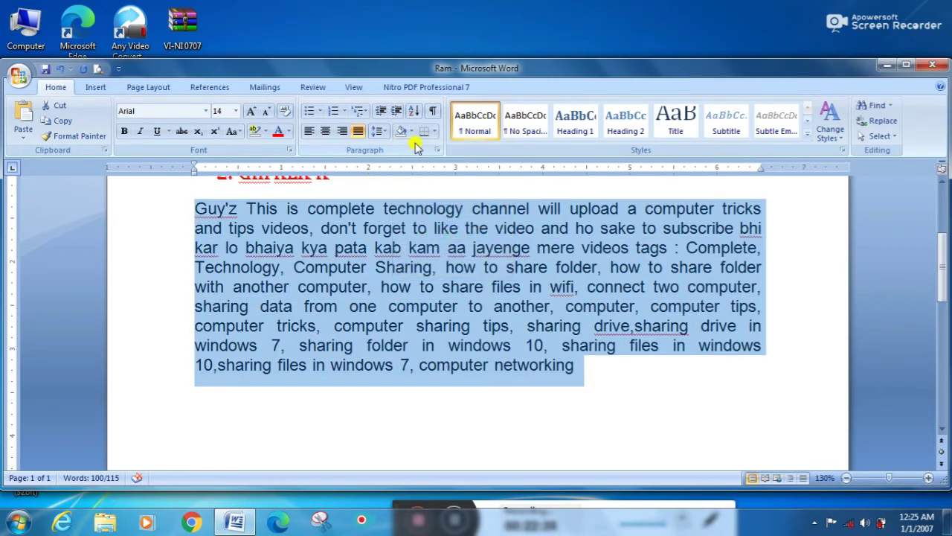
click(436, 131)
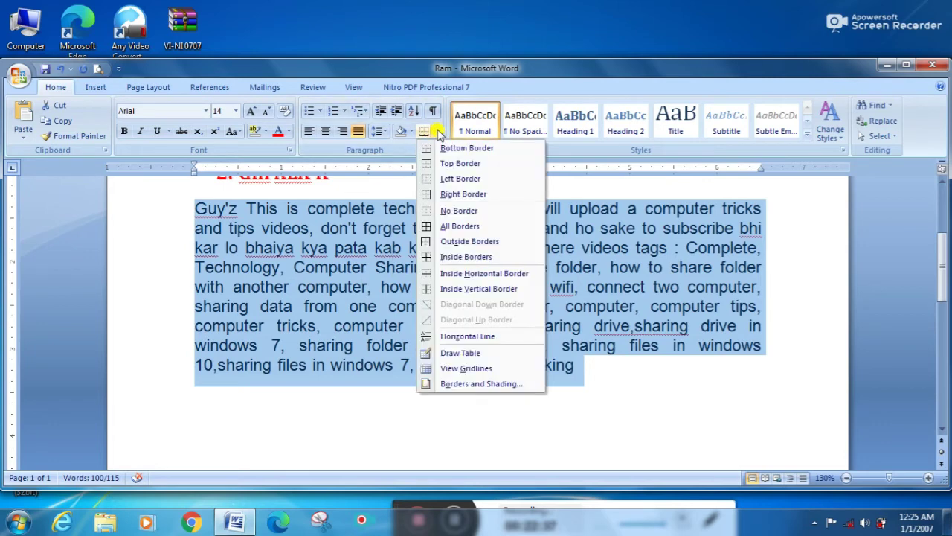
click(444, 243)
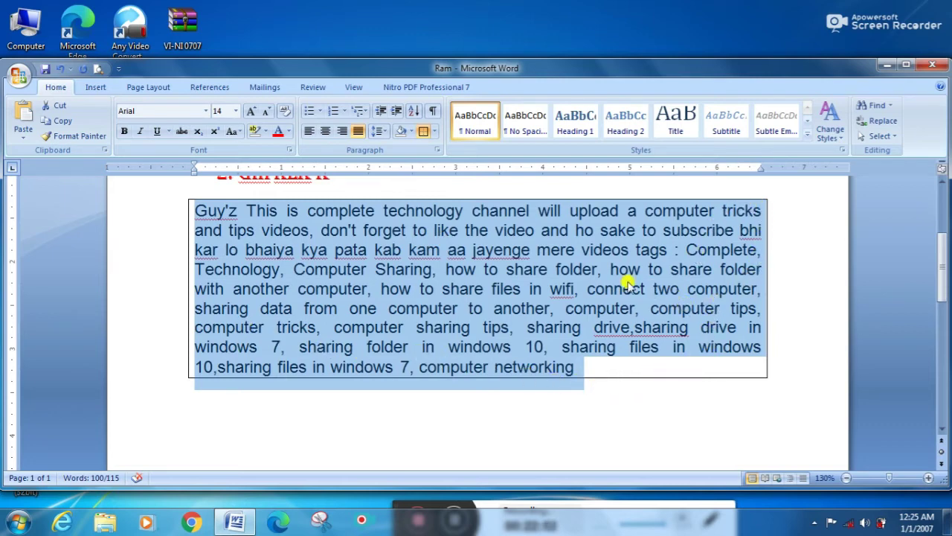
click(433, 132)
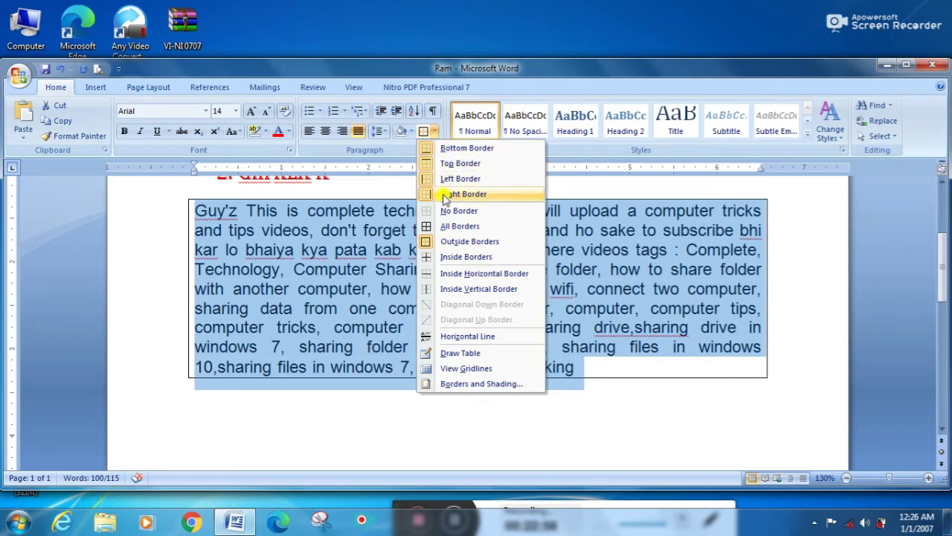
click(444, 227)
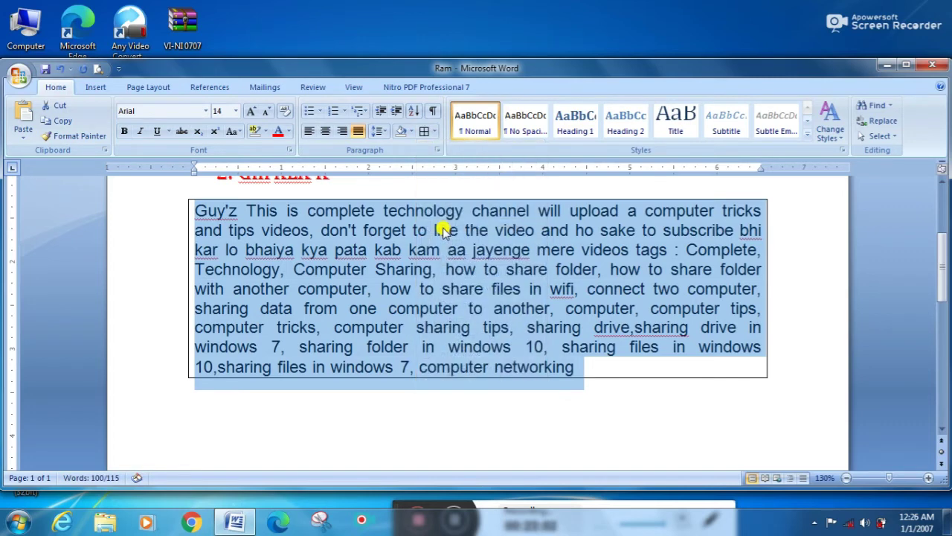
click(434, 132)
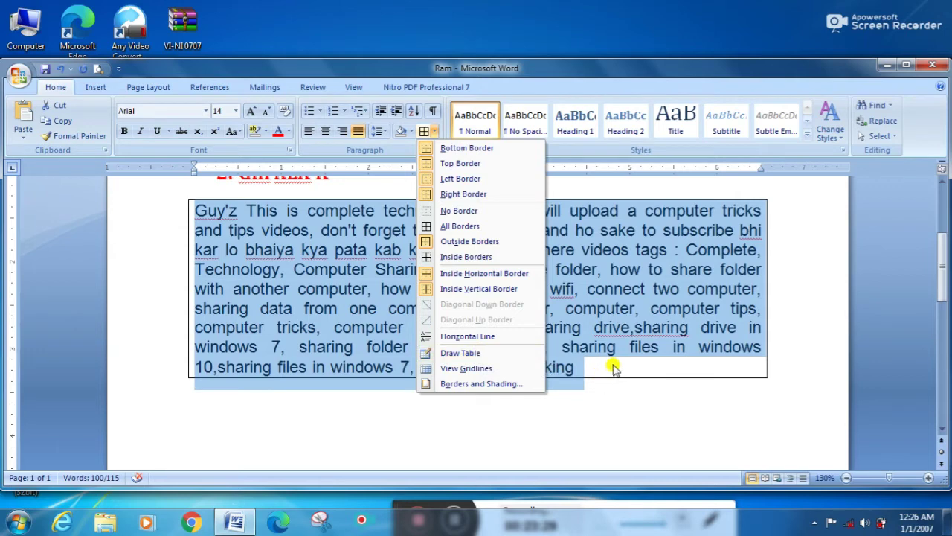
click(611, 365)
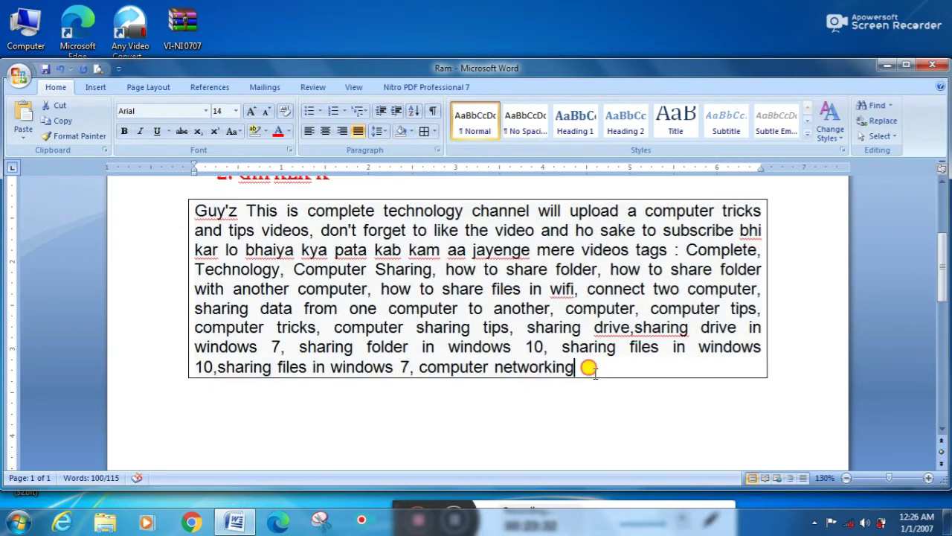
click(594, 368)
key(Return)
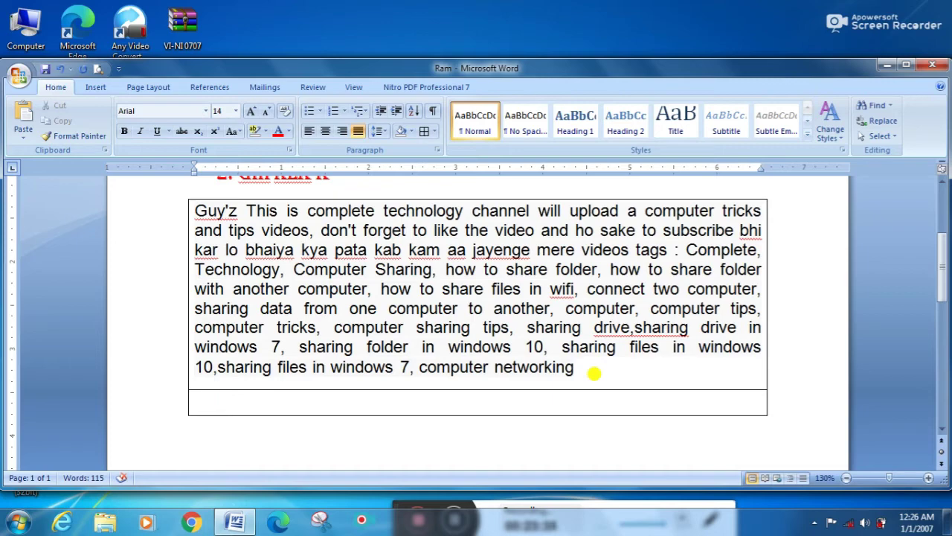
key(ctrl+z)
triple_click(594, 371)
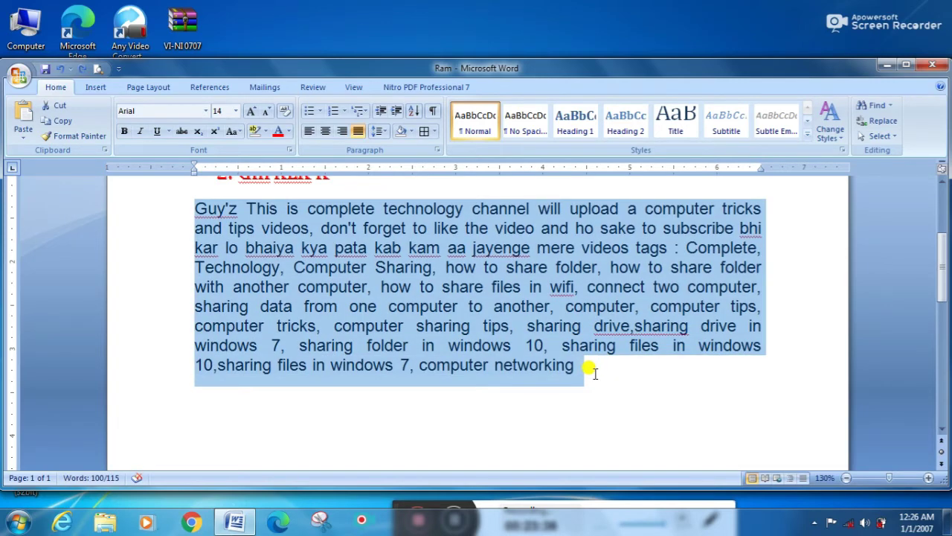
click(593, 371)
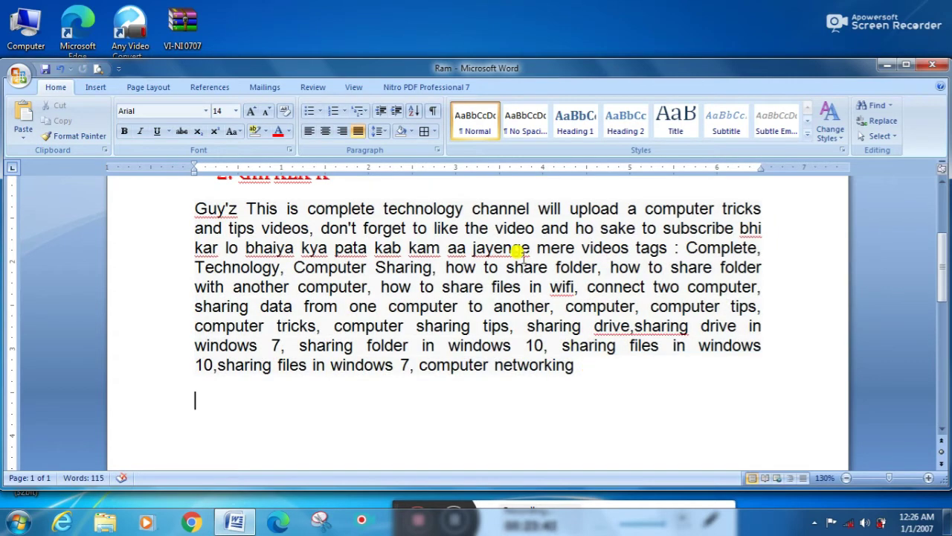
Step: Use Borders > Draw Table to drag out a one-cell table below the paragraph
click(435, 132)
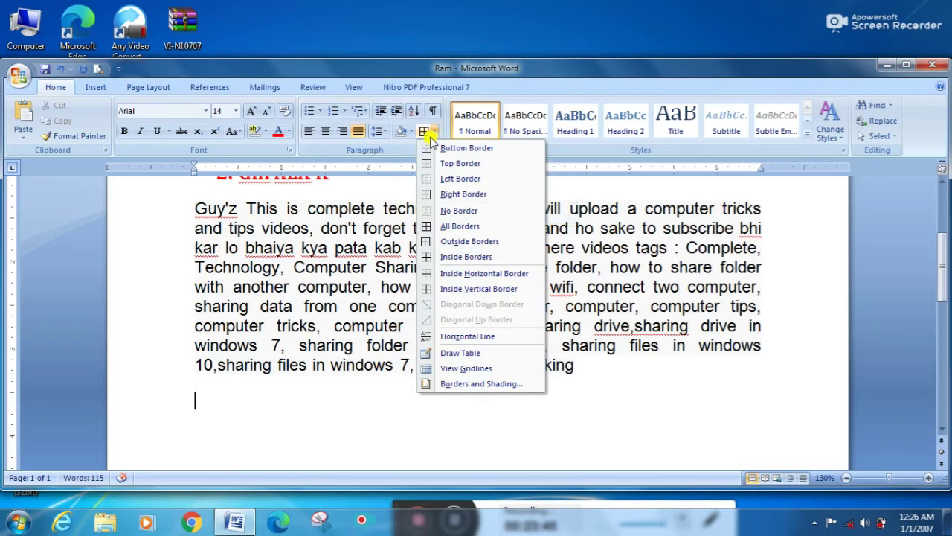
click(449, 352)
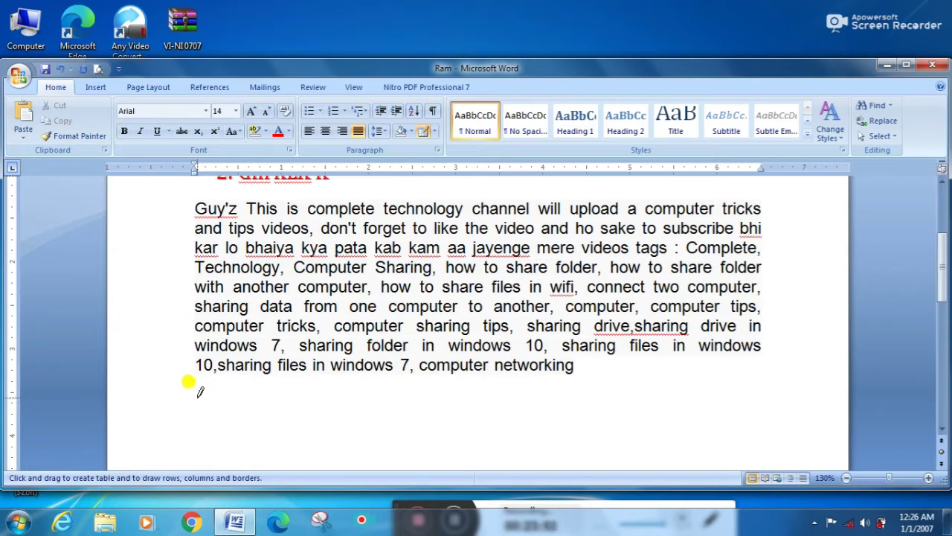
key(Escape)
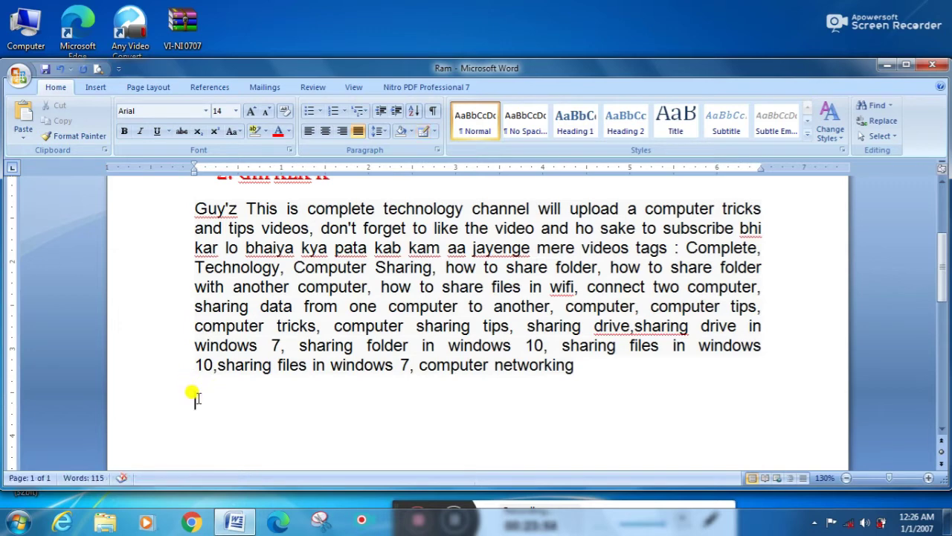
click(196, 395)
click(428, 138)
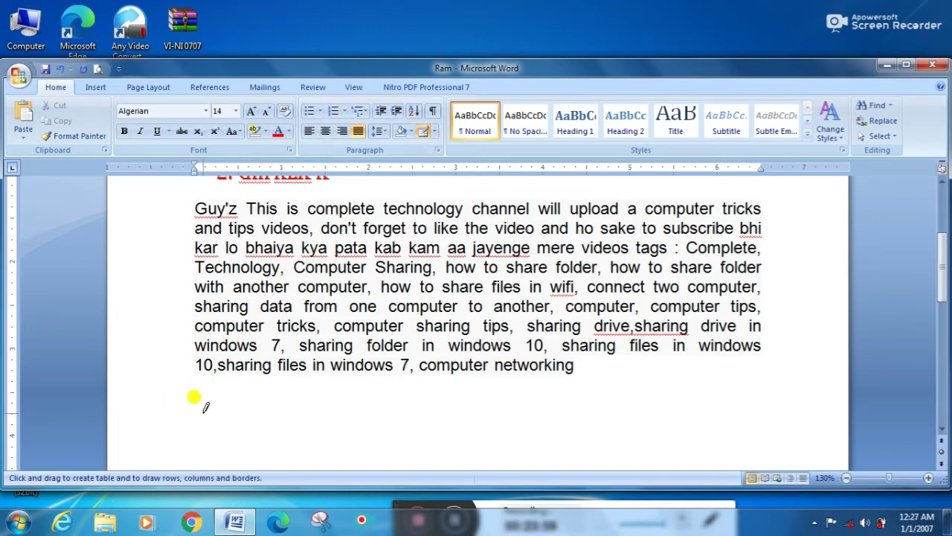
mouse_move(204, 409)
mouse_down()
mouse_move(562, 448)
mouse_move(718, 409)
mouse_move(725, 441)
mouse_move(760, 447)
mouse_up()
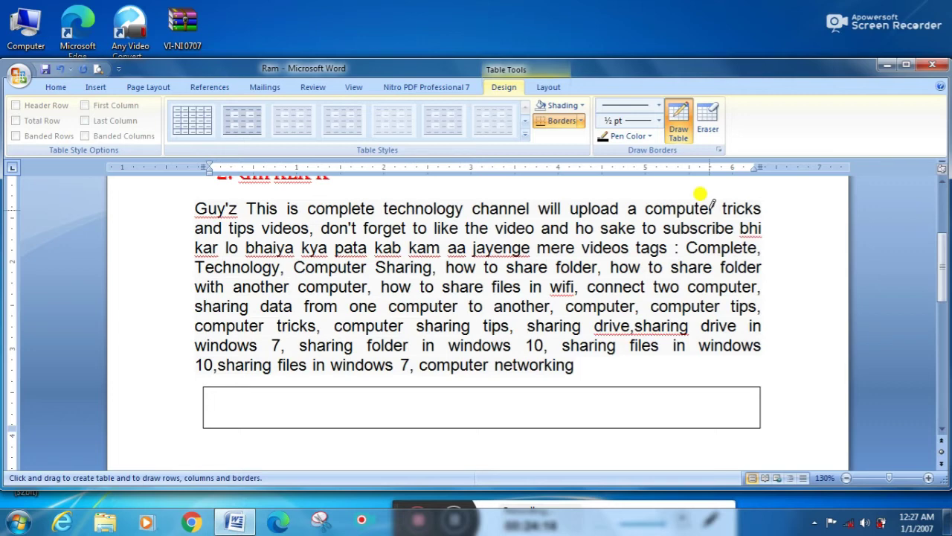
Step: Add a second row, then pencil in column dividers and a row divider to split the cells
click(680, 125)
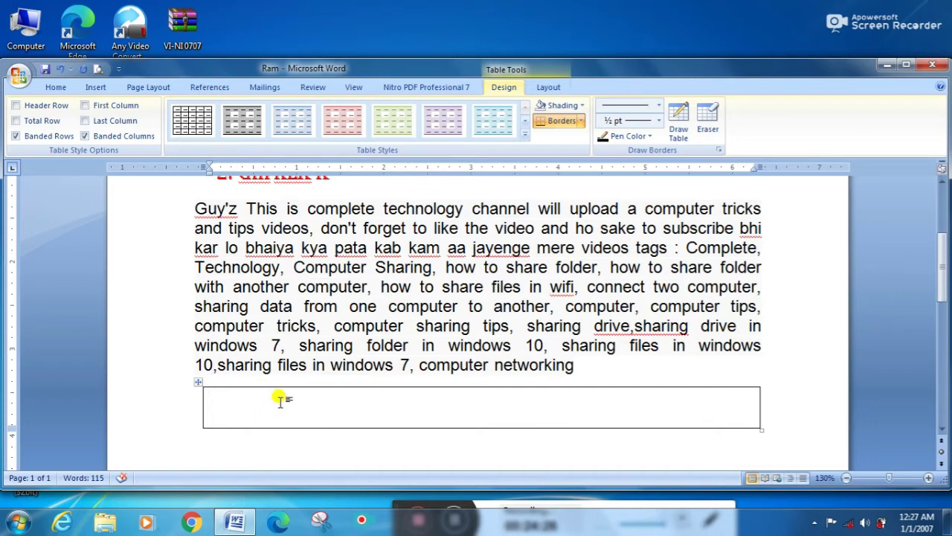
key(Tab)
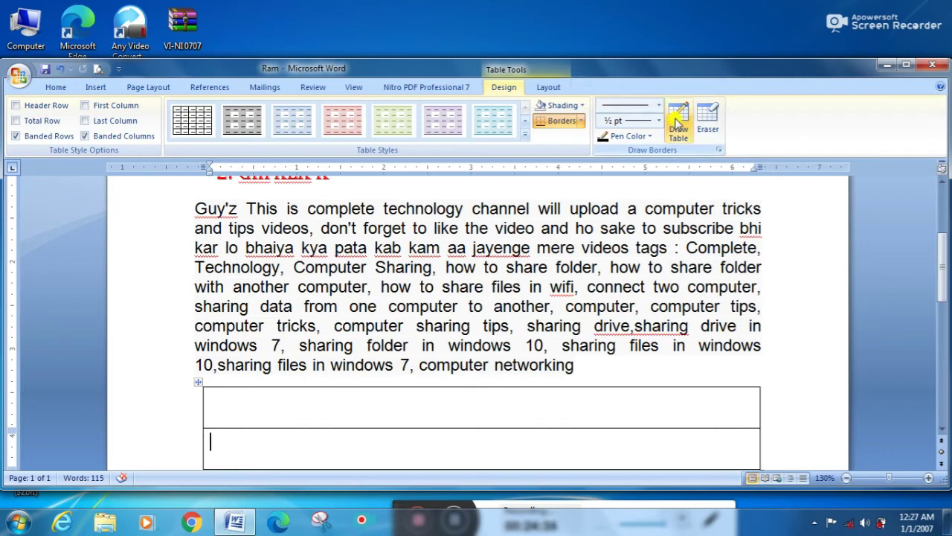
click(676, 127)
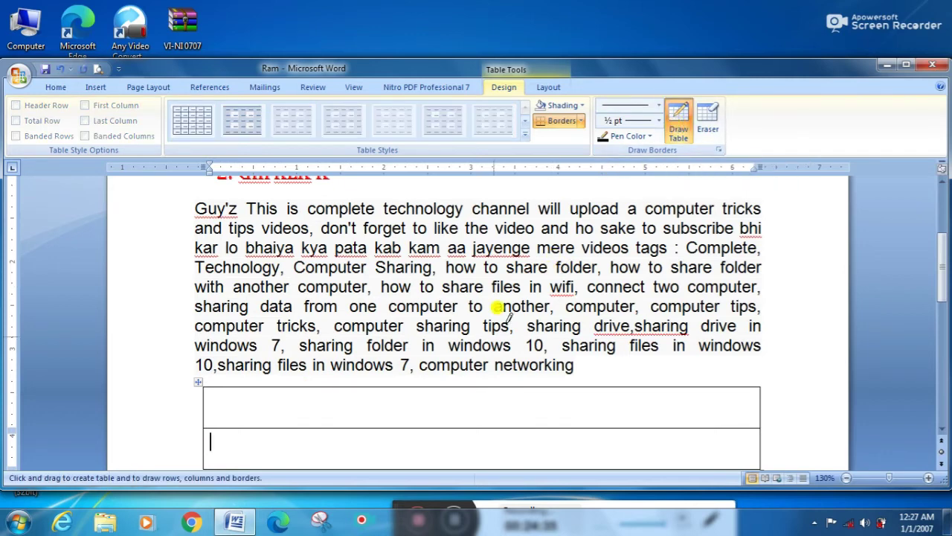
mouse_move(404, 384)
mouse_down()
mouse_move(400, 432)
mouse_move(402, 421)
mouse_up()
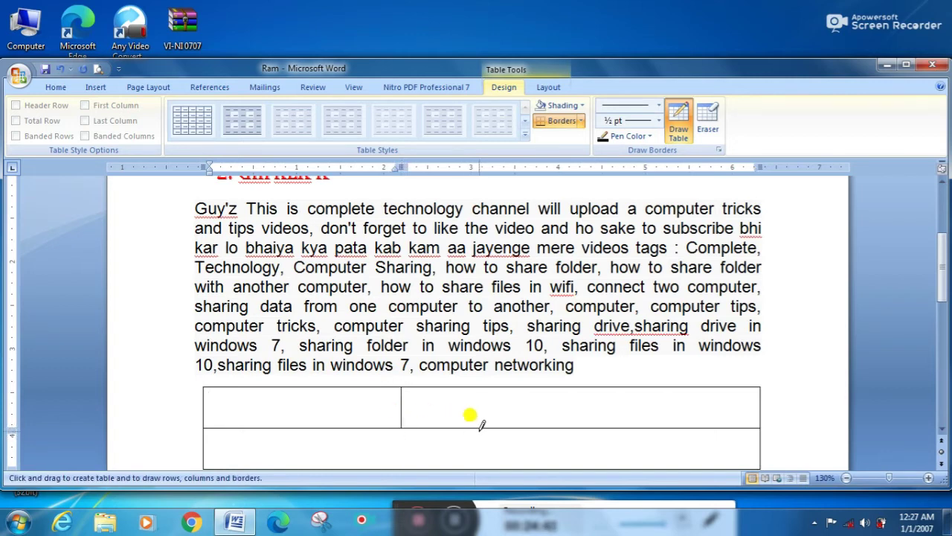
drag(487, 423, 486, 452)
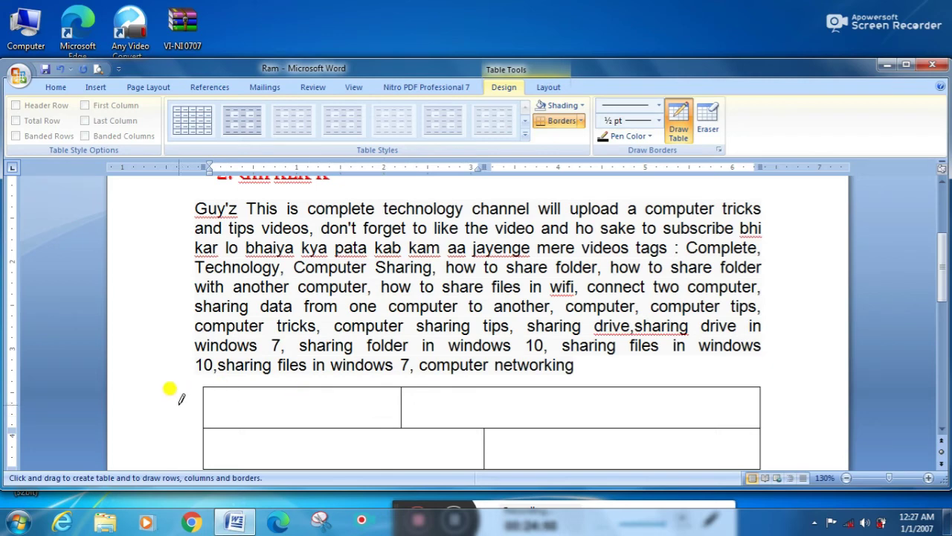
drag(206, 401, 419, 403)
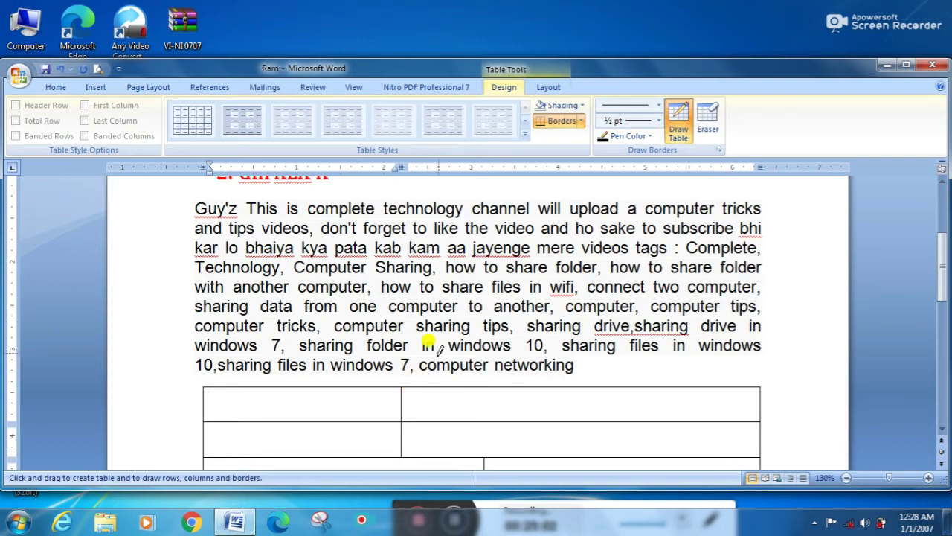
Step: Use the Eraser to merge table cells and erase the table's top border
click(675, 131)
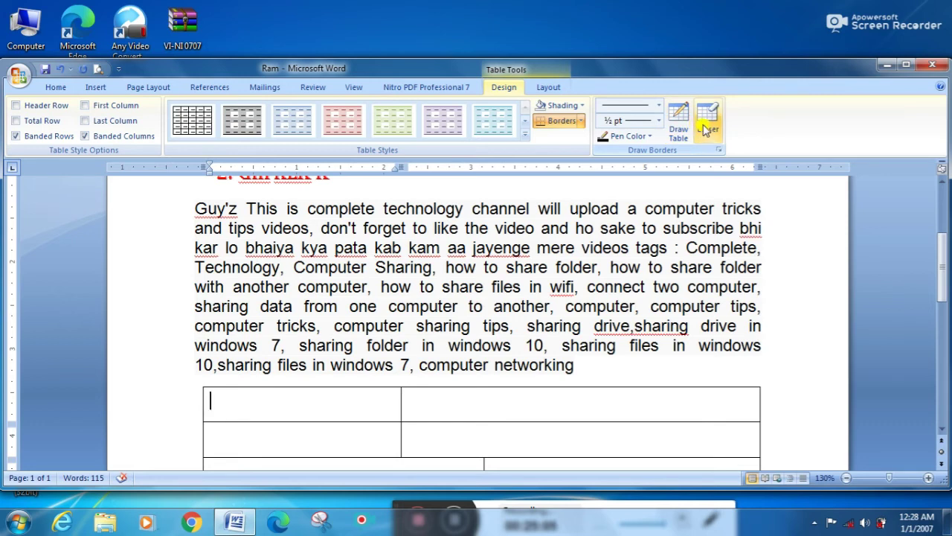
click(711, 130)
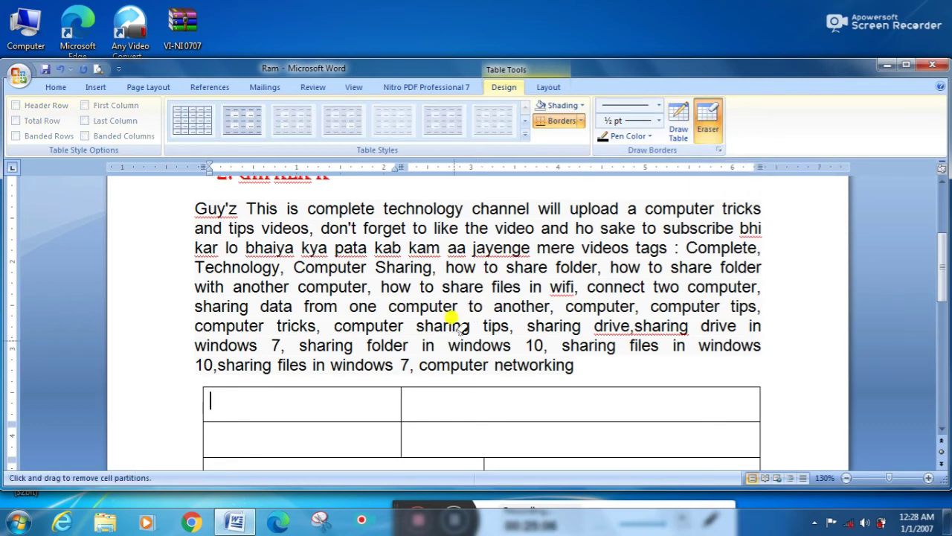
click(401, 406)
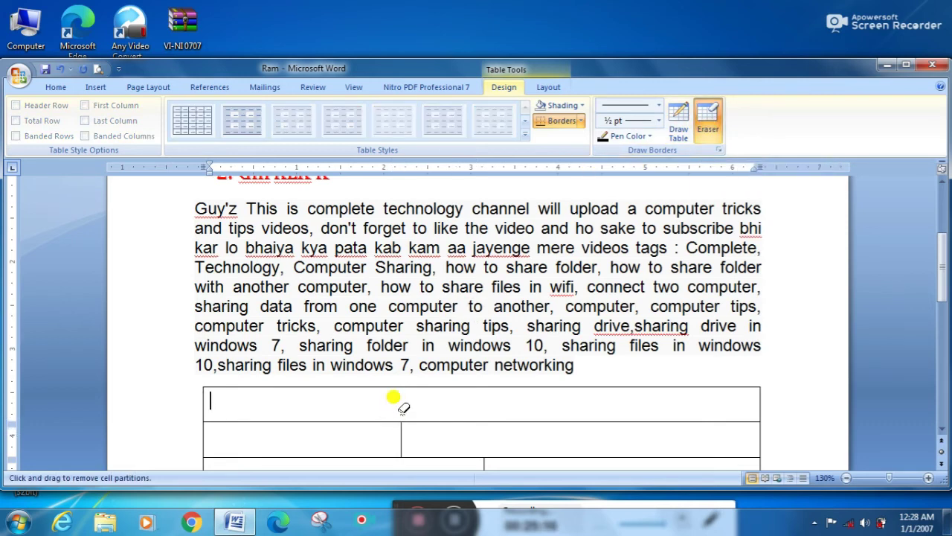
click(431, 422)
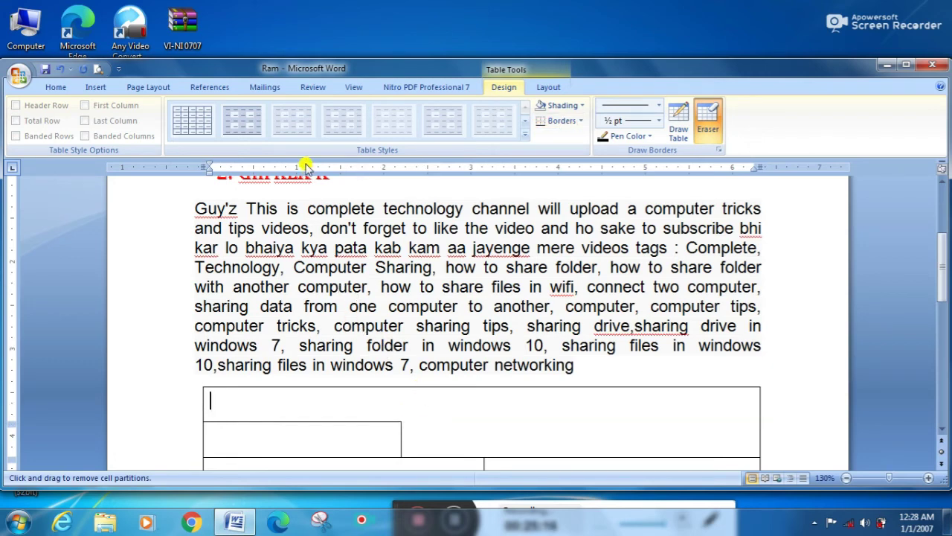
click(96, 88)
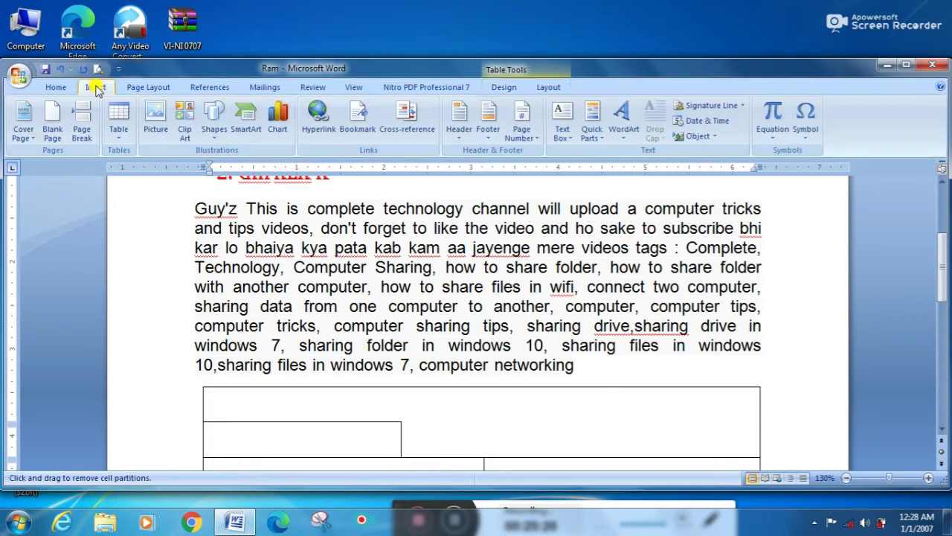
click(56, 87)
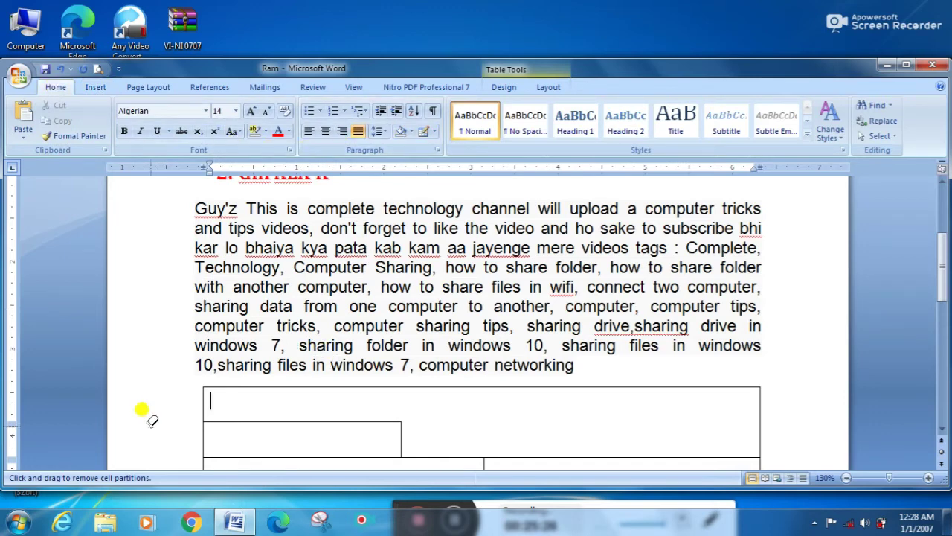
click(203, 386)
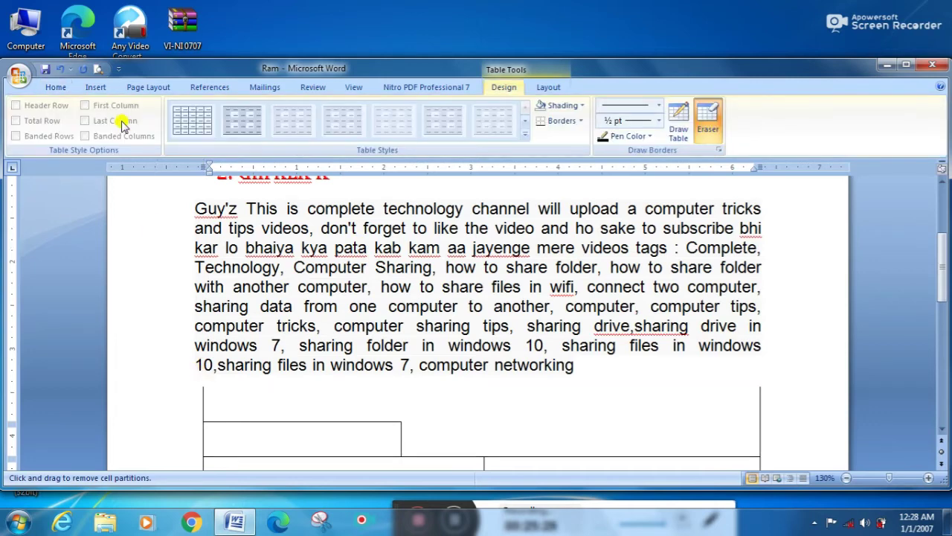
click(56, 88)
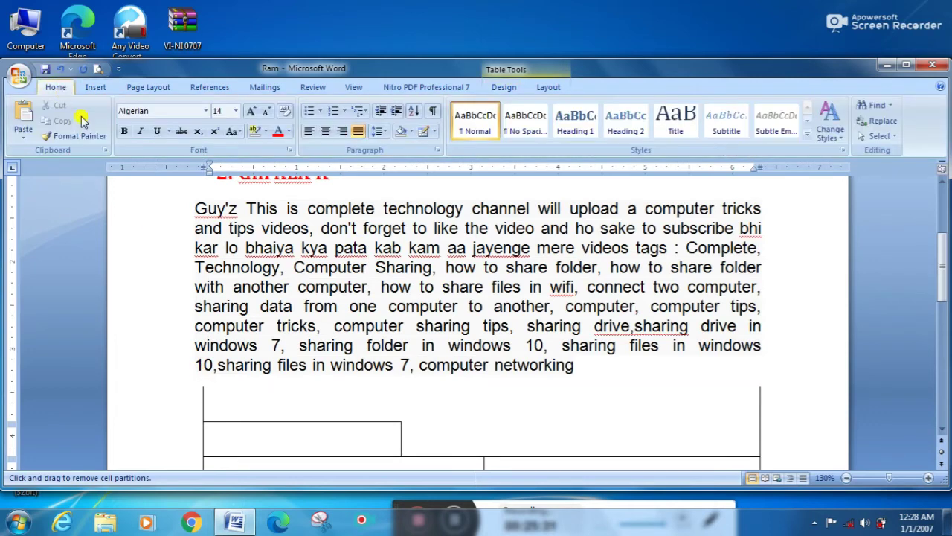
Step: Undo and redo the erasures with Ctrl+Z/Ctrl+Y, remove the leftover table, and exit Eraser mode
key(ctrl+z)
key(ctrl+z)
key(ctrl+z)
key(ctrl+z)
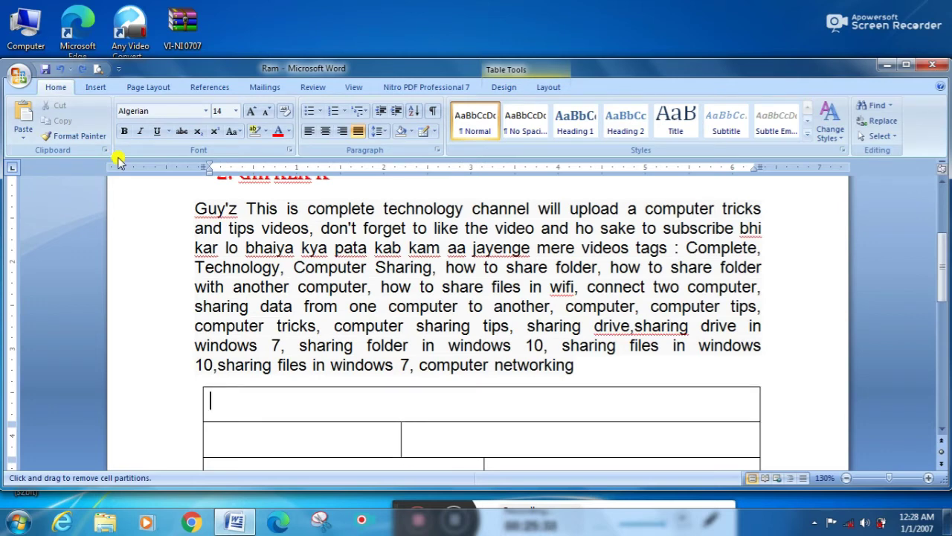
key(ctrl+y)
key(ctrl+y)
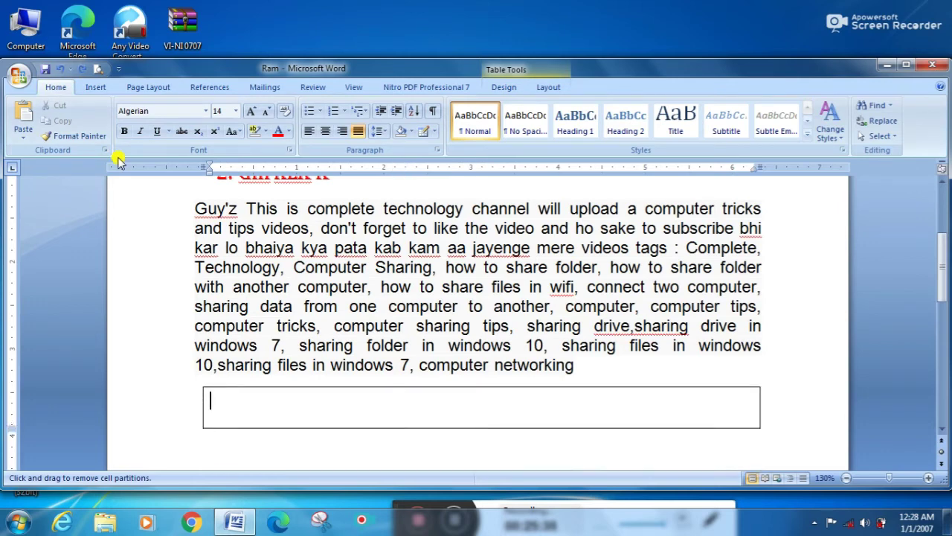
key(ctrl+y)
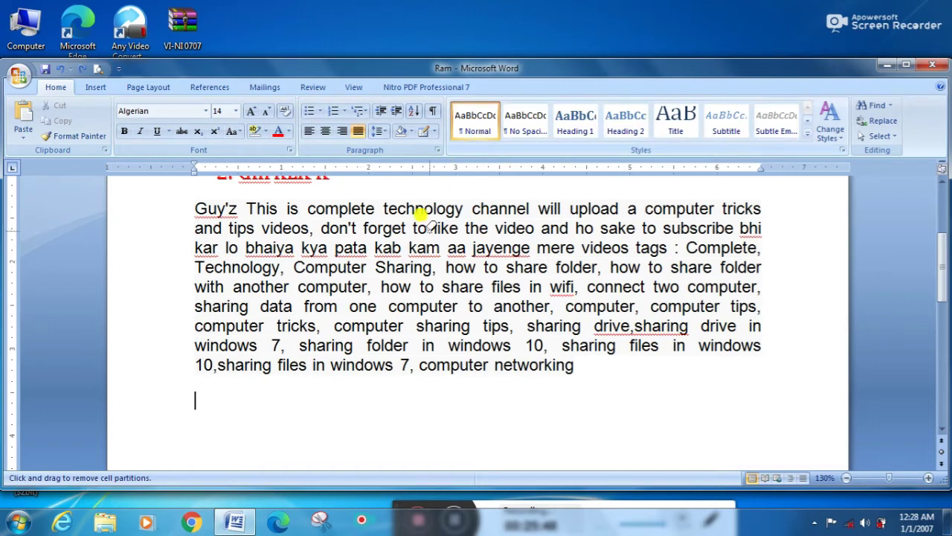
click(179, 197)
drag(188, 211, 219, 239)
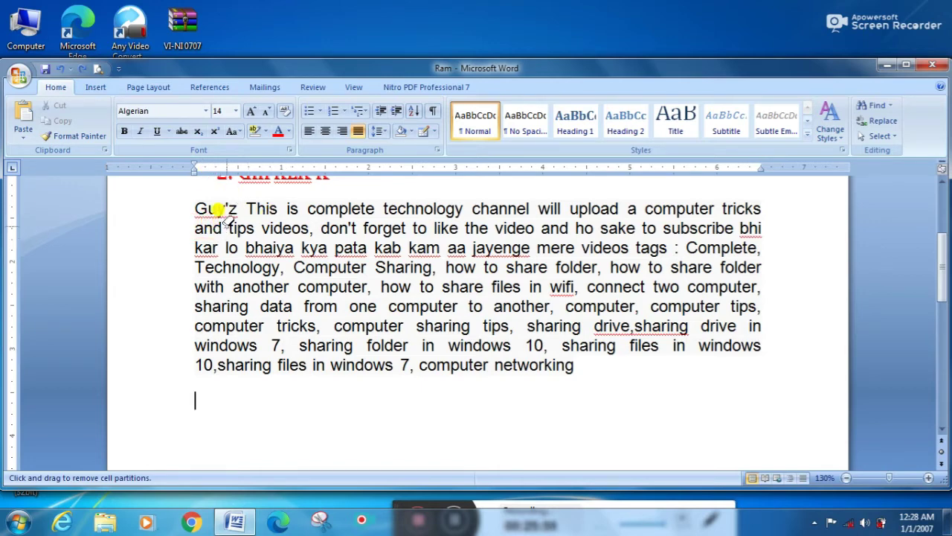
key(Escape)
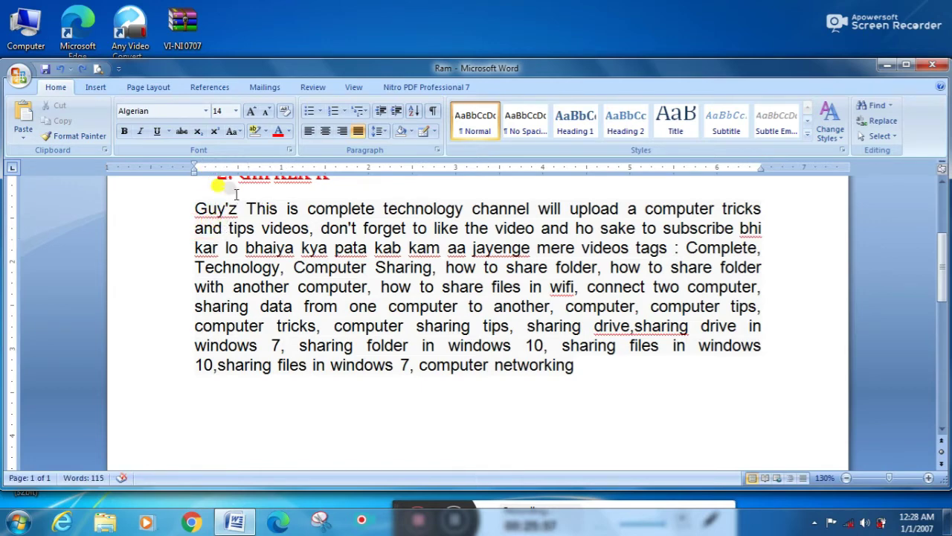
Step: Apply the Normal style to the whole paragraph, browse Change Styles, then open Find
drag(187, 206, 524, 375)
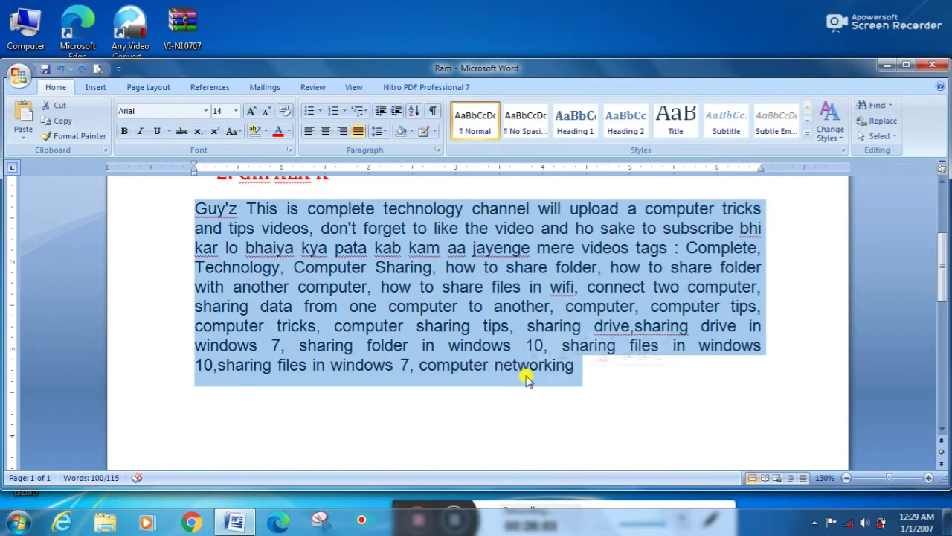
click(489, 124)
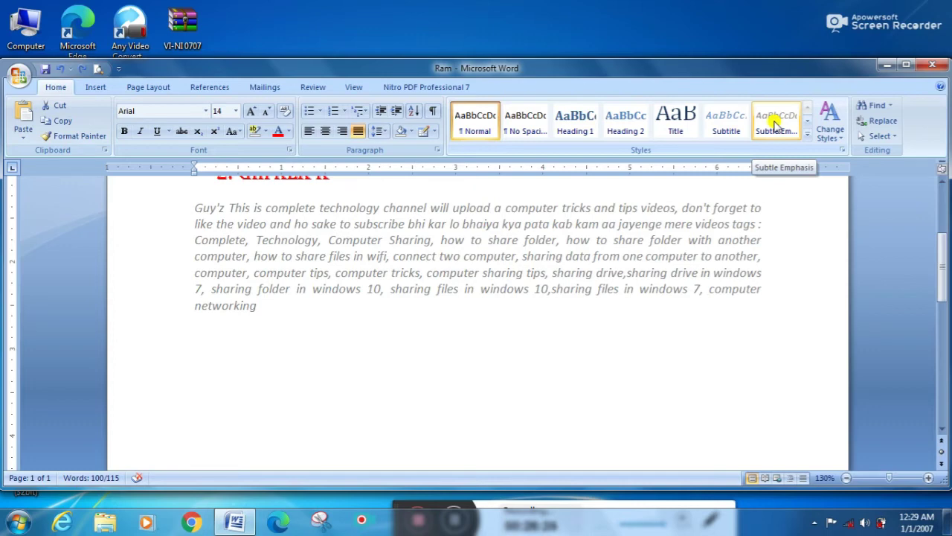
click(839, 141)
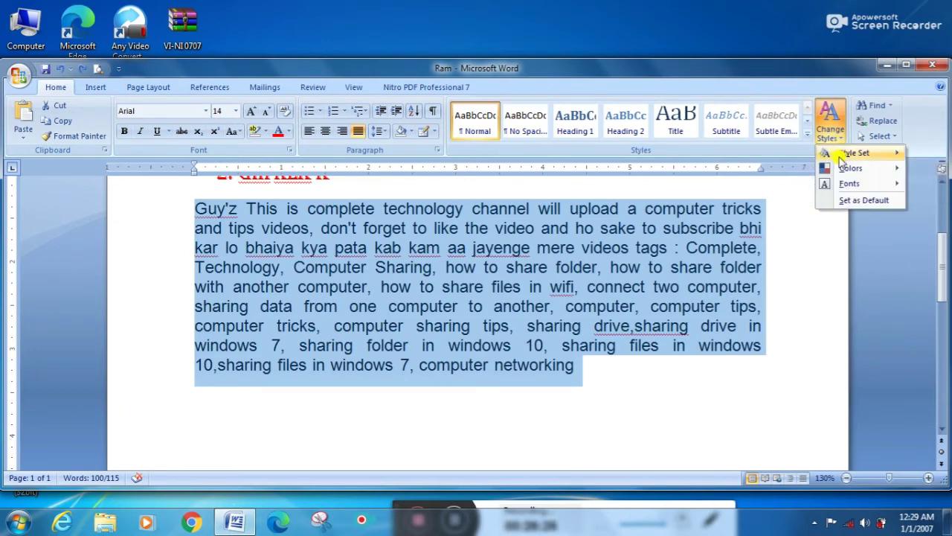
mouse_move(843, 184)
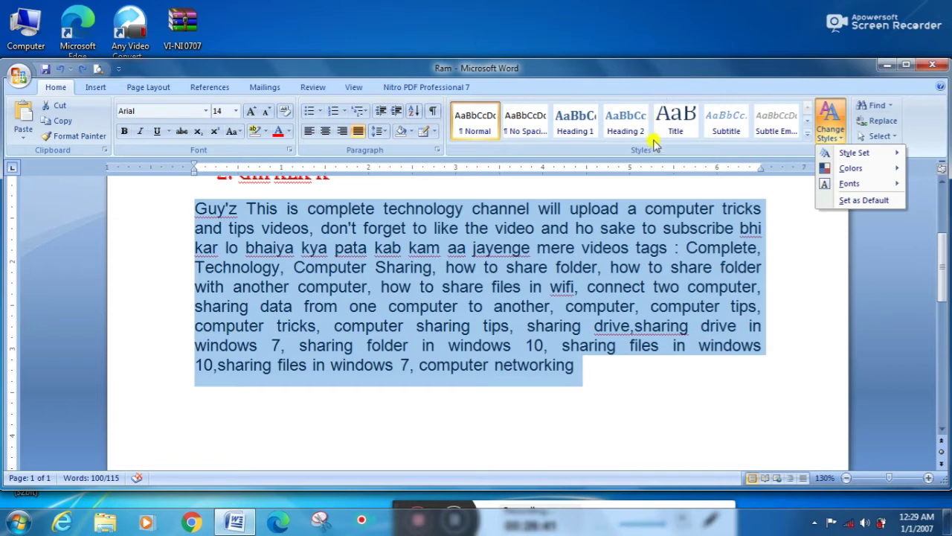
click(731, 247)
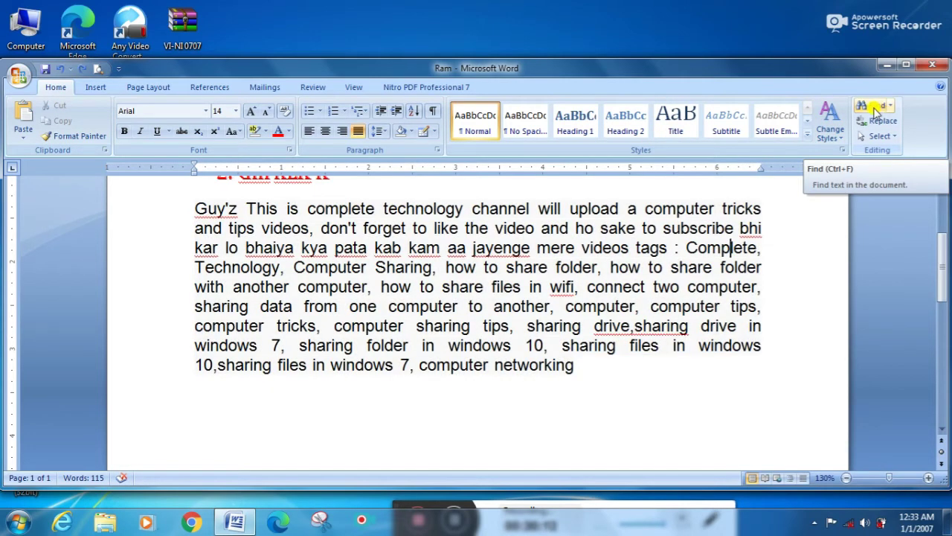
click(876, 109)
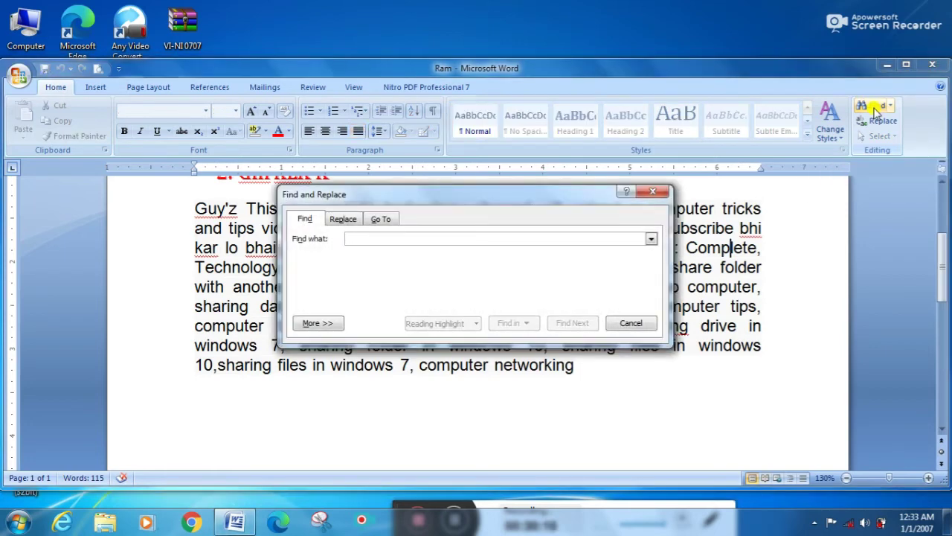
Step: Move the Find dialog aside and search for 'windows', stepping to its second occurrence
click(583, 199)
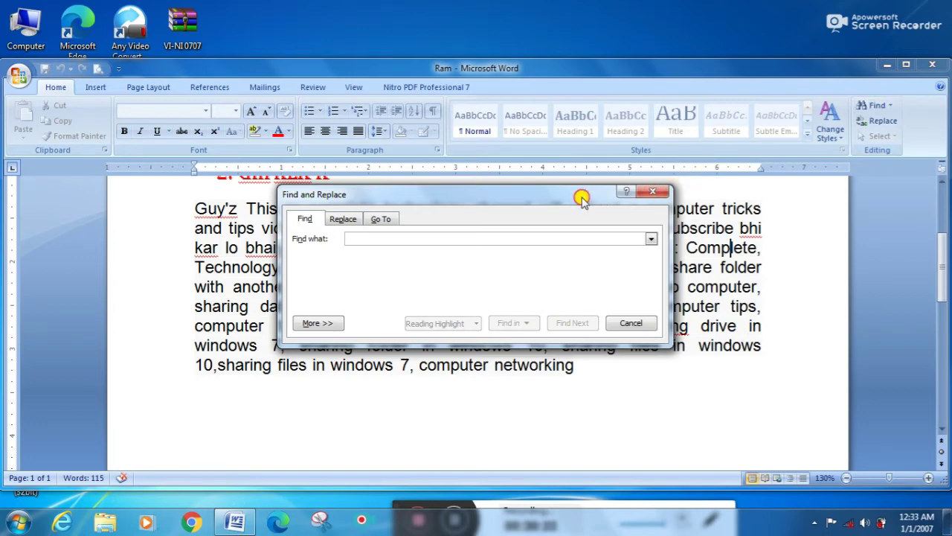
drag(582, 200, 737, 42)
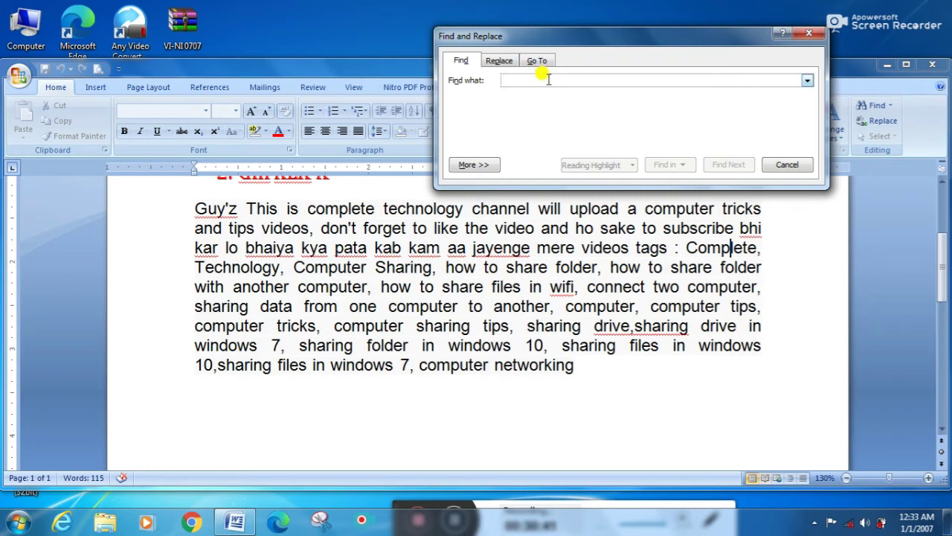
text(wind)
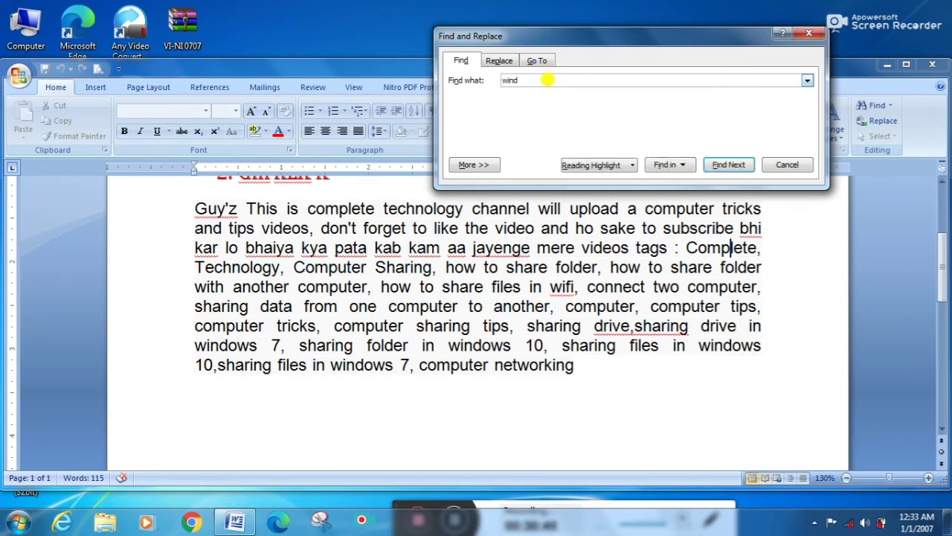
text(ows)
click(716, 165)
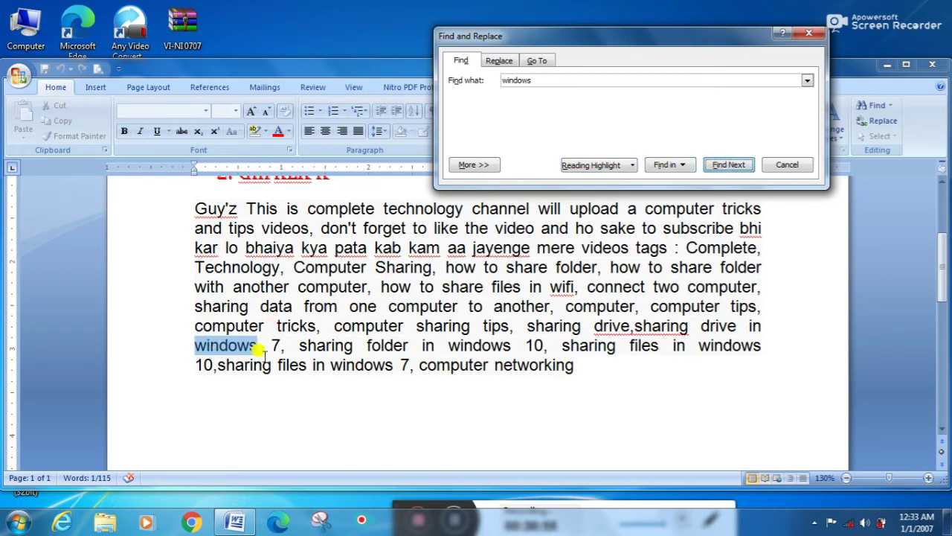
click(728, 167)
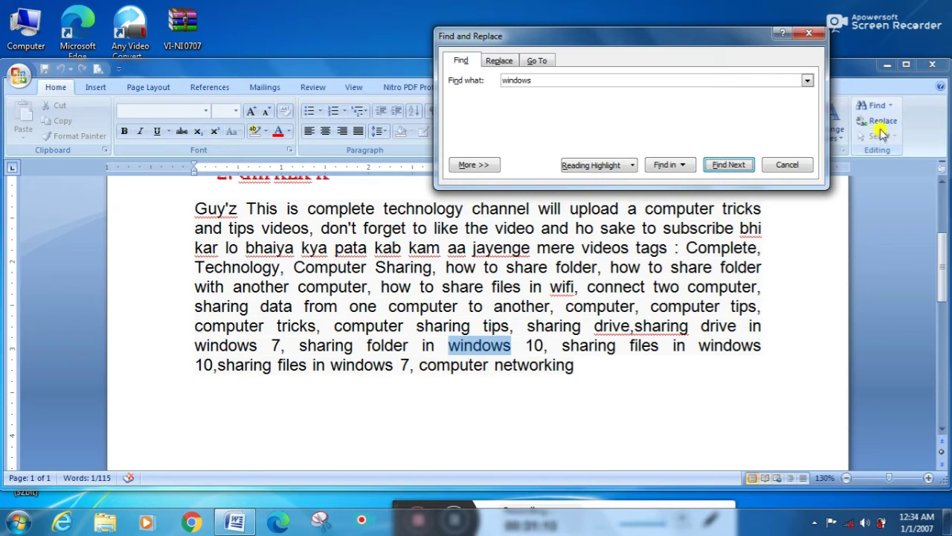
Step: On the Replace tab, replace all 'windows' with 'WIN' and dismiss the count message
click(499, 62)
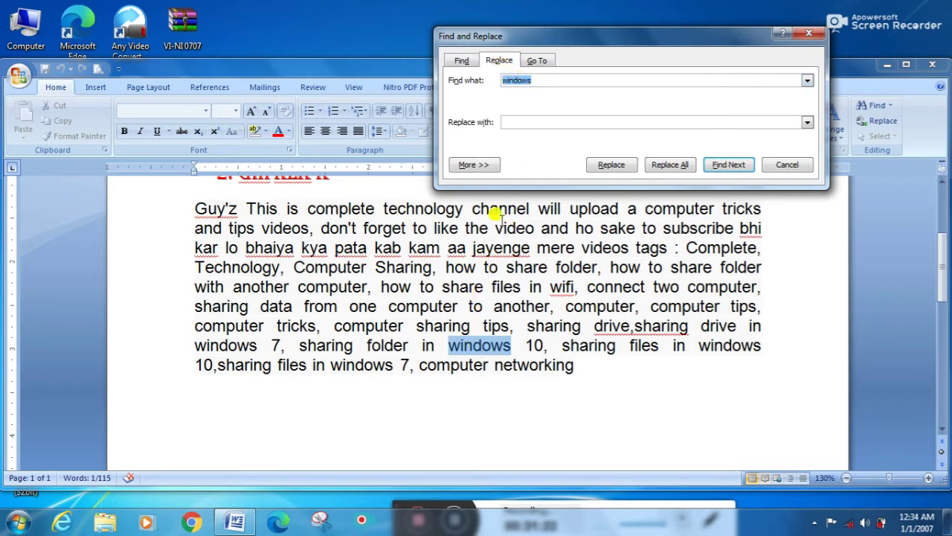
click(524, 121)
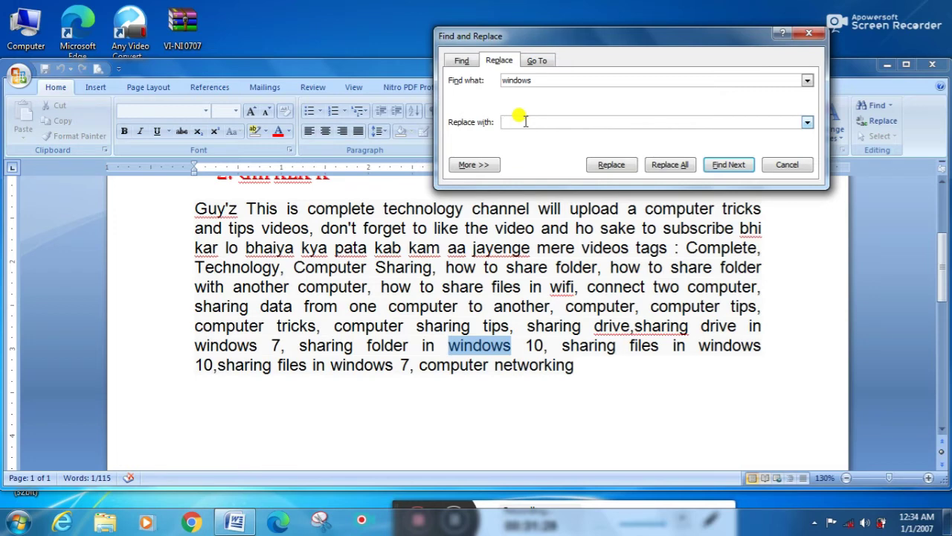
text(WIN)
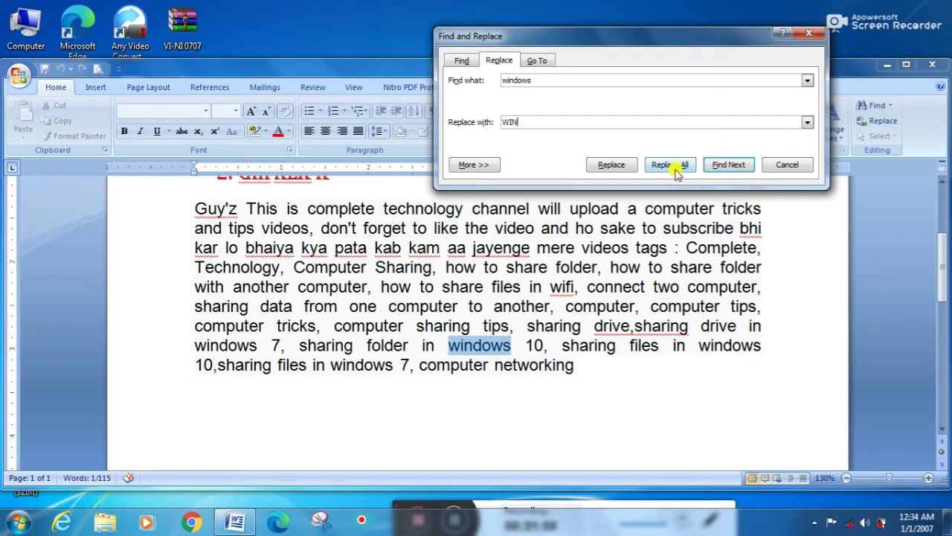
click(676, 171)
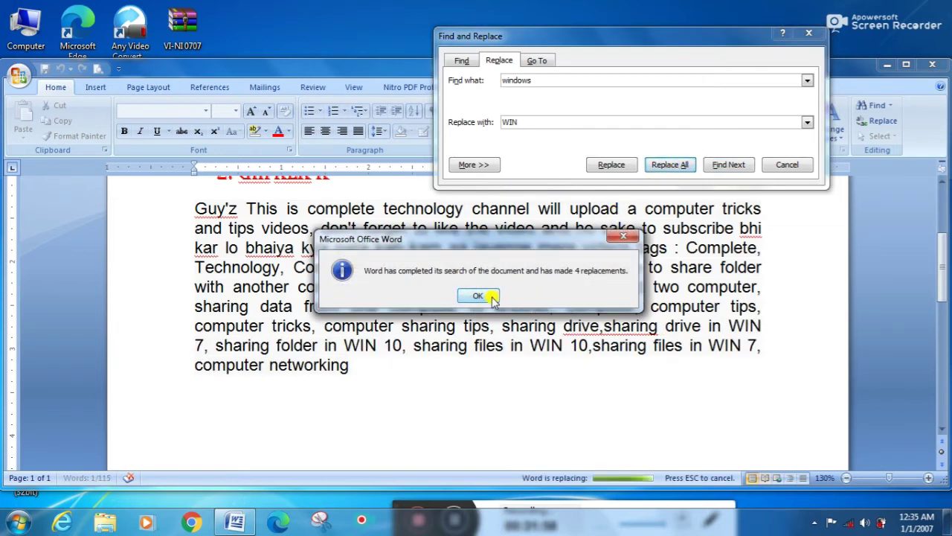
click(478, 296)
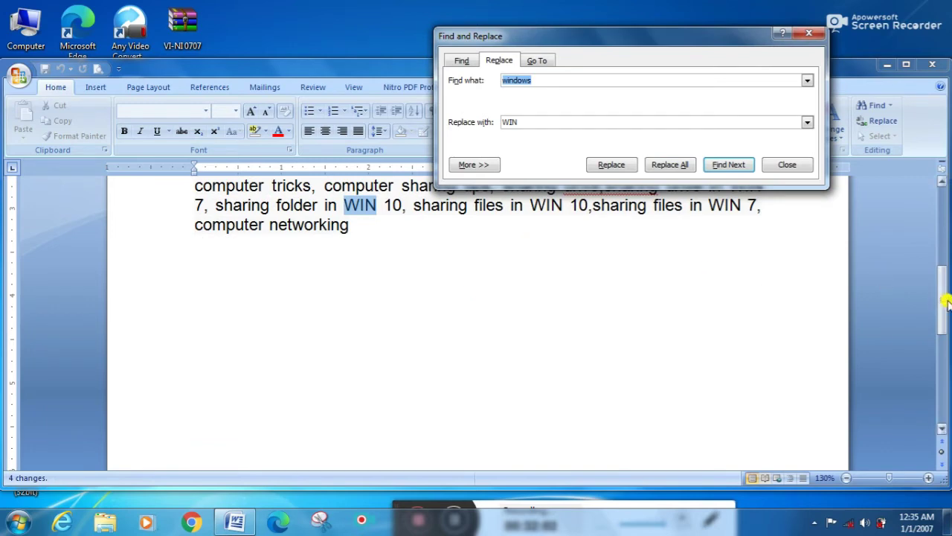
drag(943, 298, 942, 261)
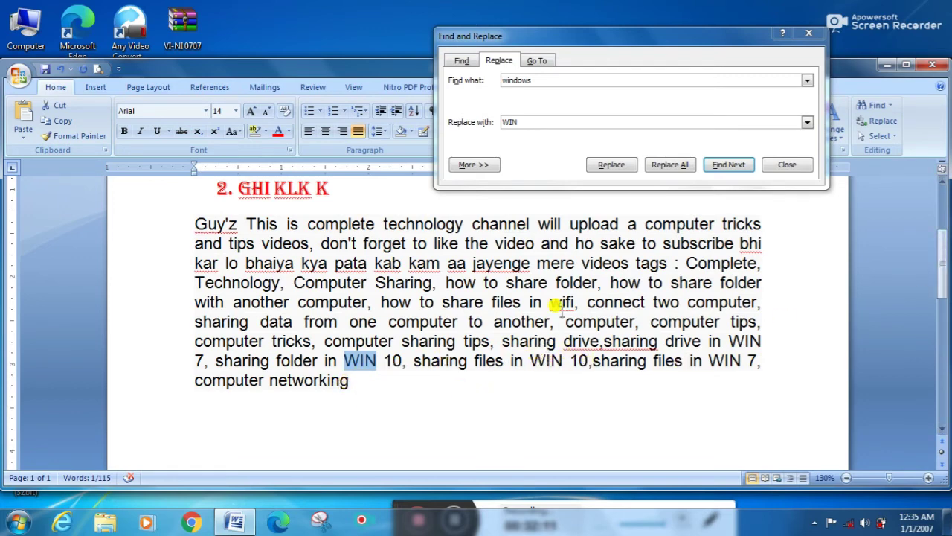
Step: Replace all four 'WIN' occurrences with 'windows' using Replace All
double_click(542, 82)
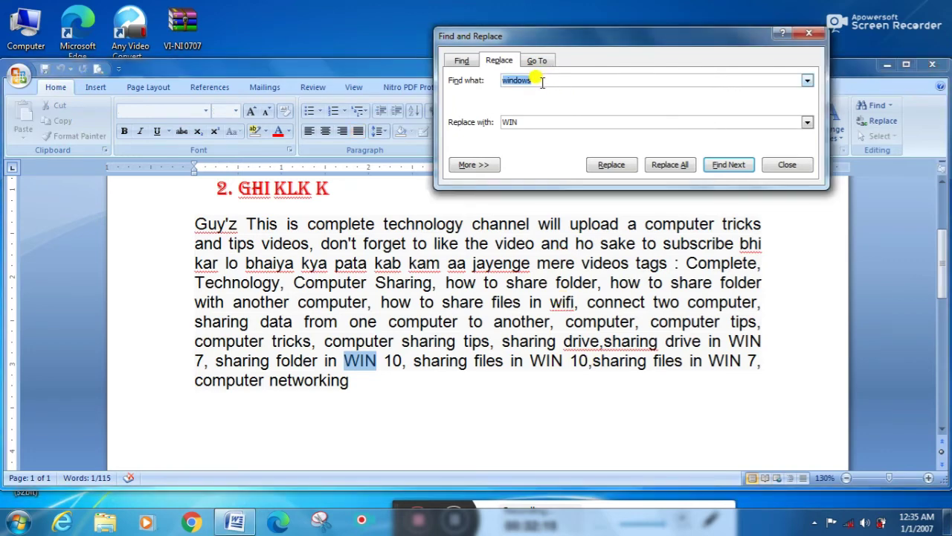
key(BackSpace)
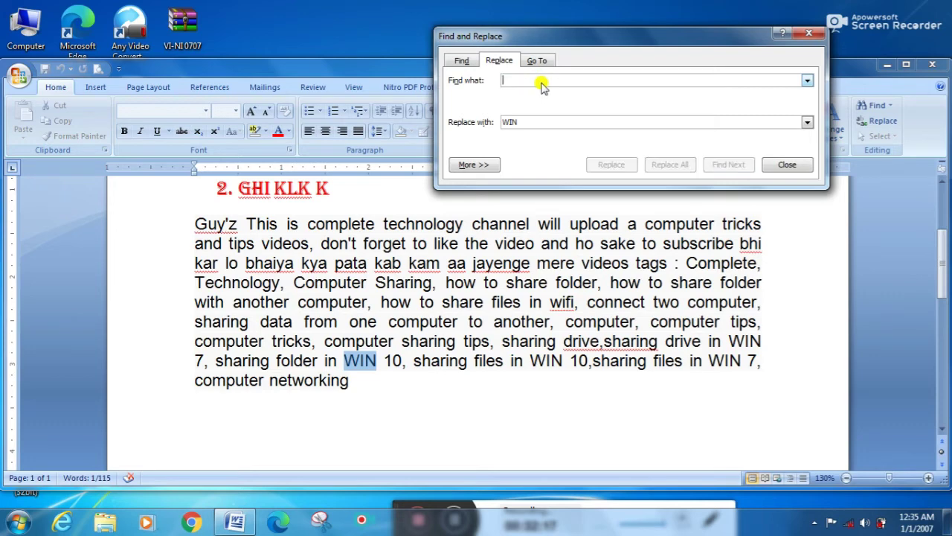
click(530, 123)
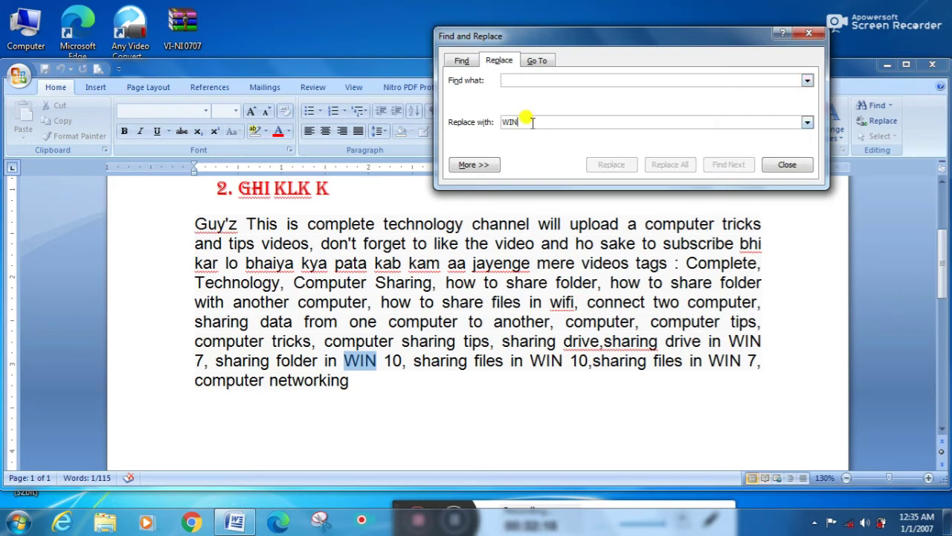
key(BackSpace)
key(BackSpace)
key(BackSpace)
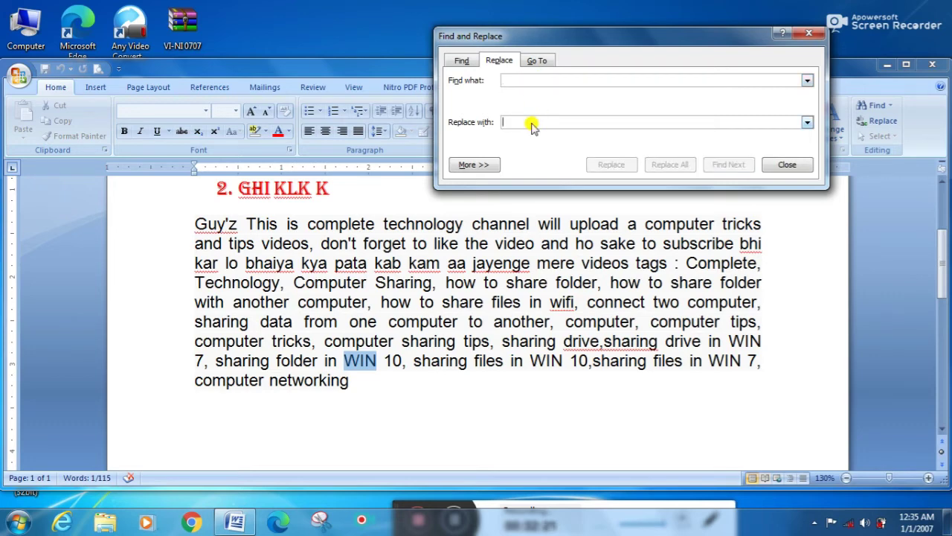
text(windows)
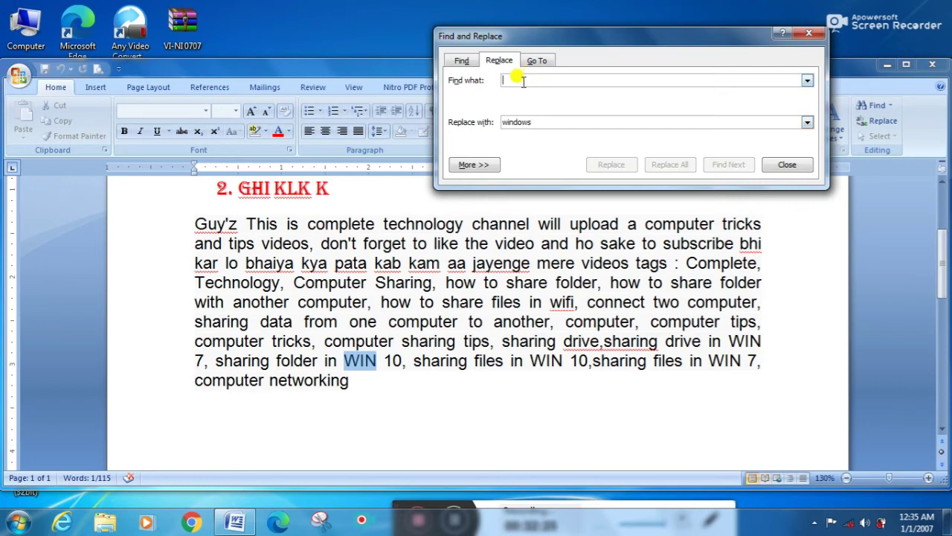
text(W)
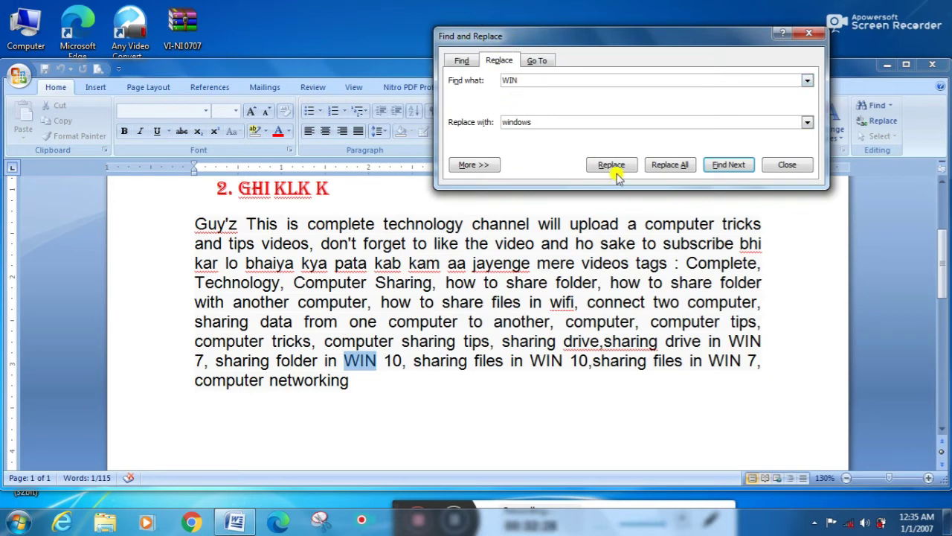
click(678, 165)
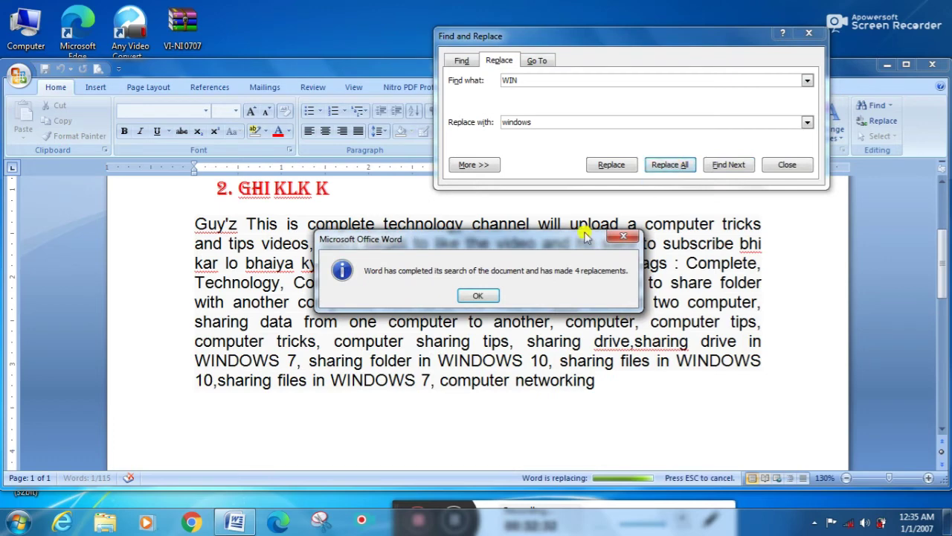
click(482, 294)
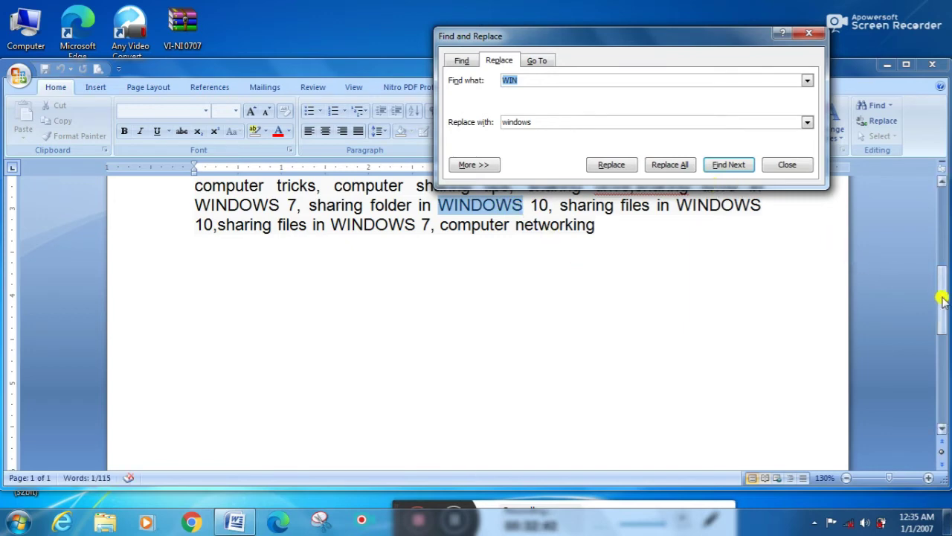
drag(942, 298, 943, 265)
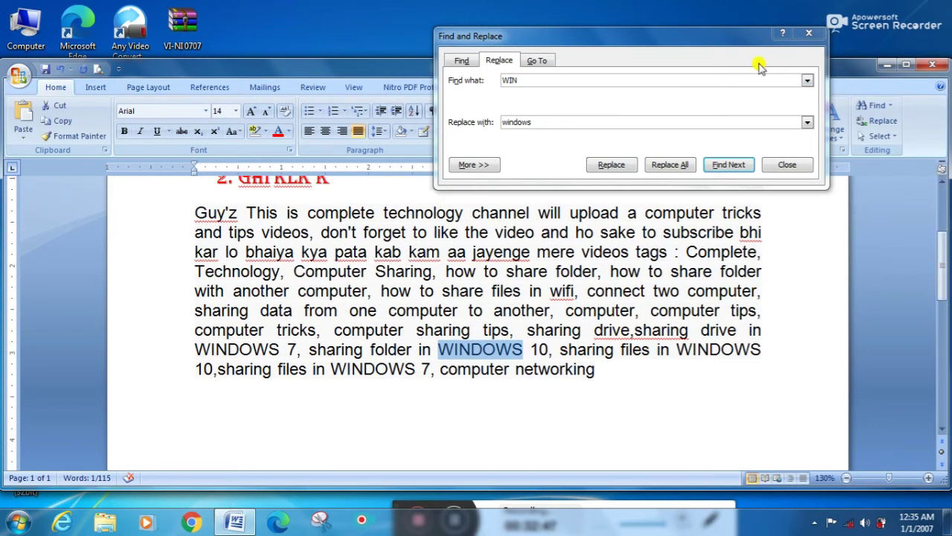
Step: View the Go To tab, then close the Find and Replace dialog
click(531, 63)
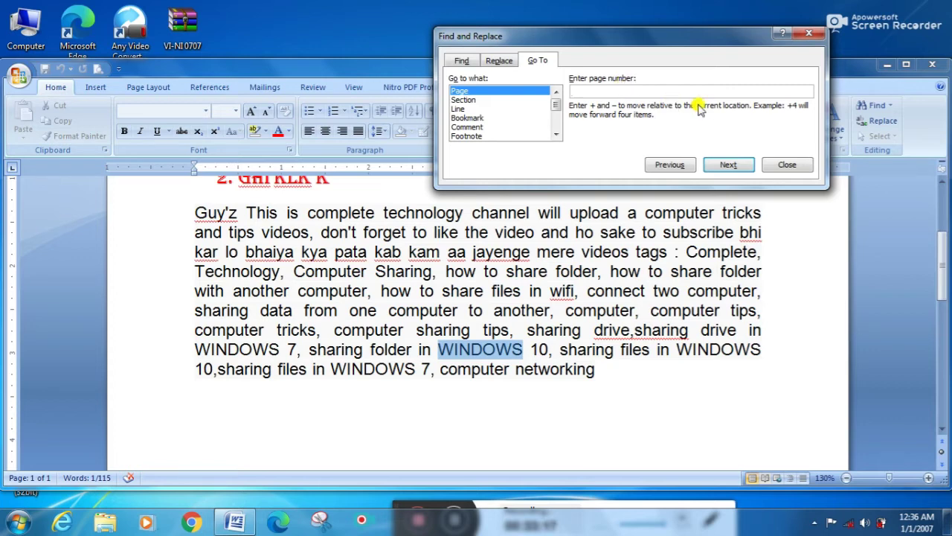
click(806, 34)
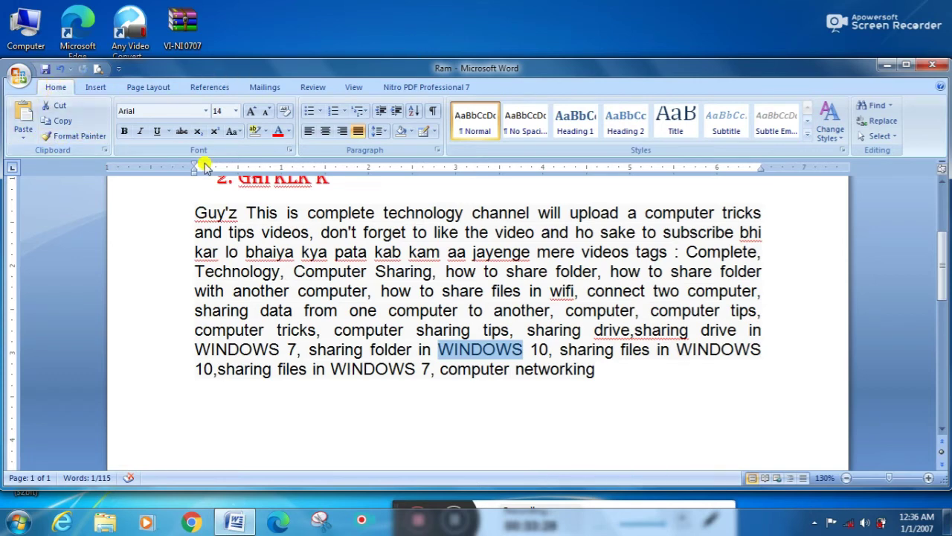
Step: Insert the Austere cover page from the Insert tab, then undo it with two Ctrl+Z
click(97, 89)
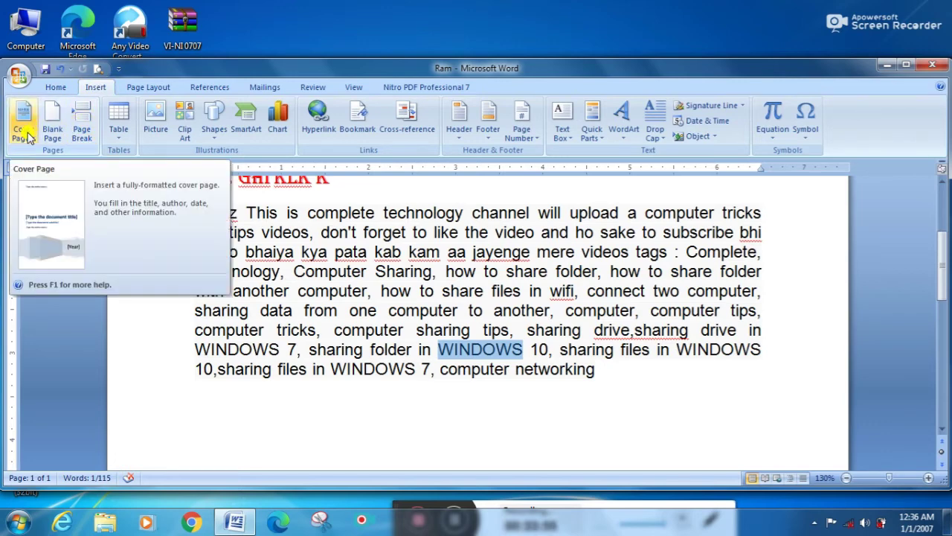
click(25, 132)
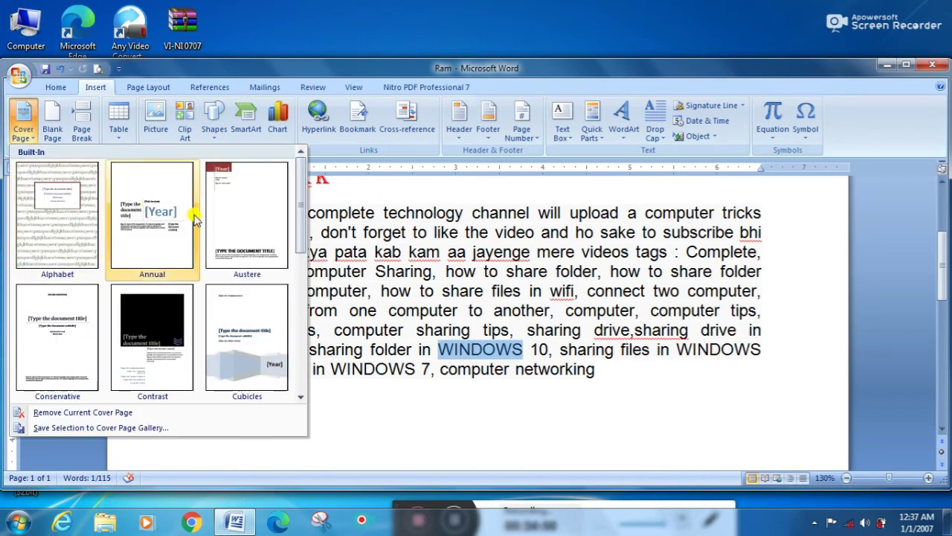
click(237, 215)
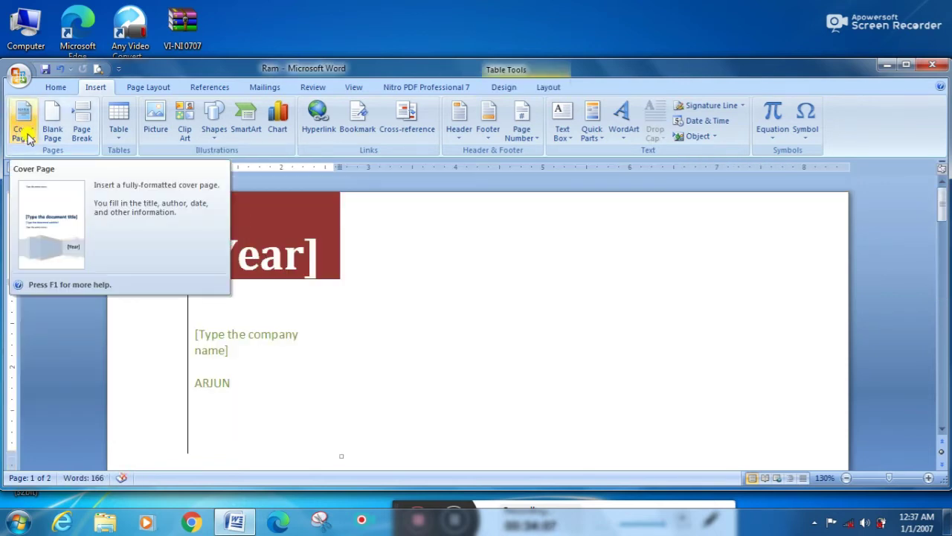
key(ctrl+z)
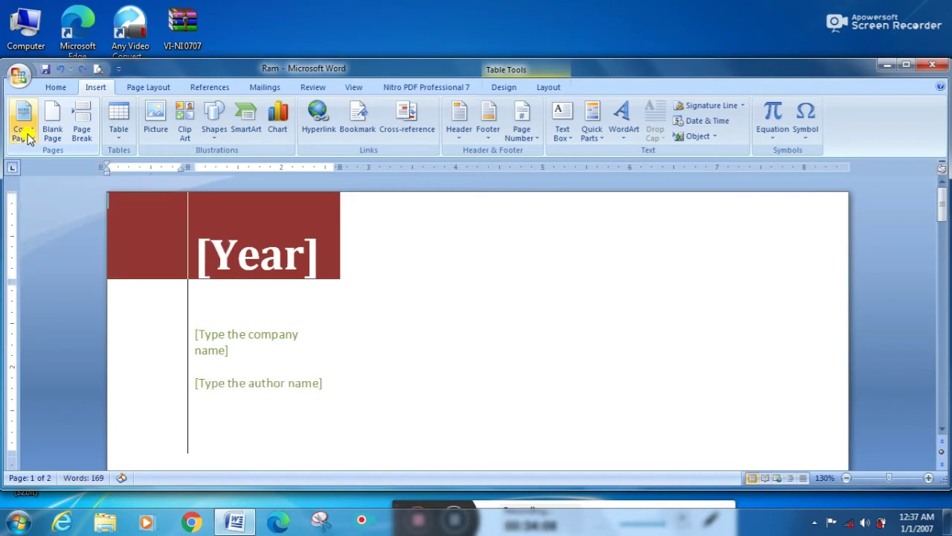
key(ctrl+z)
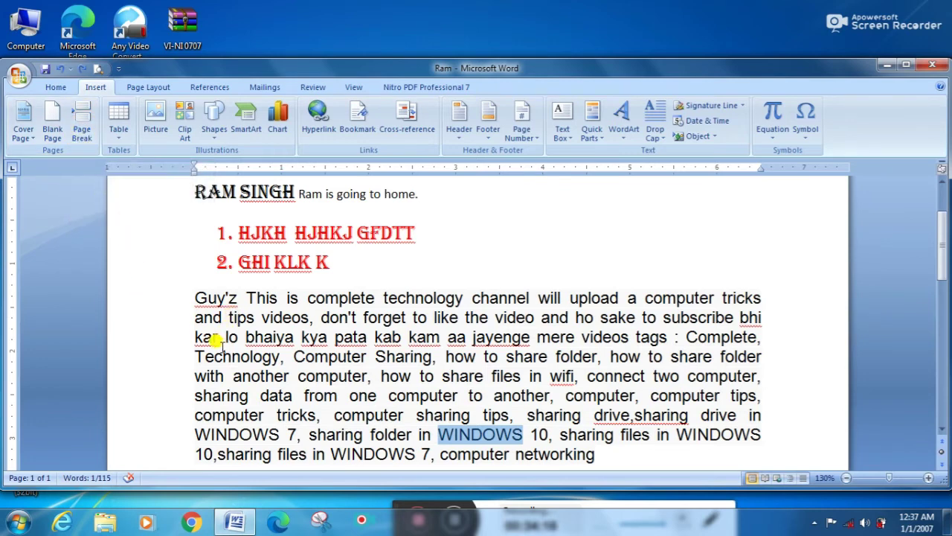
click(195, 356)
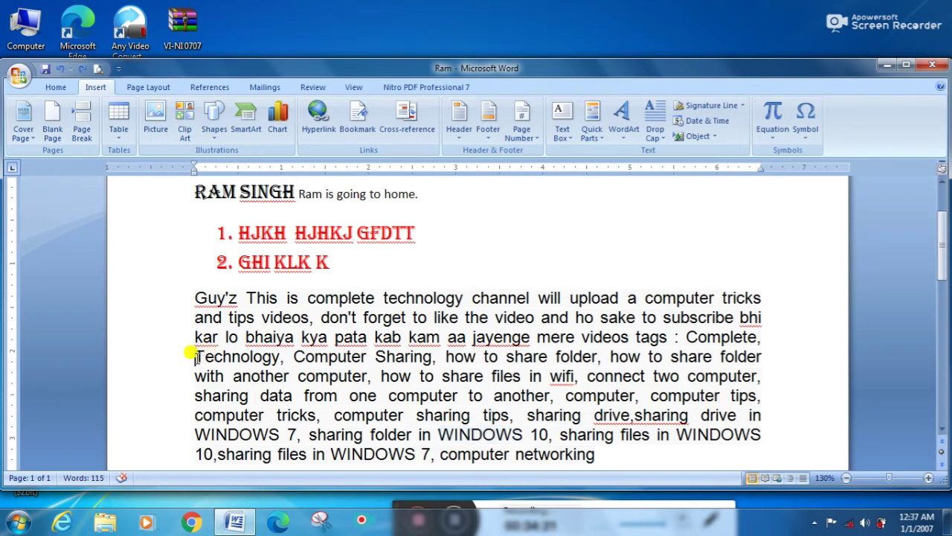
click(82, 128)
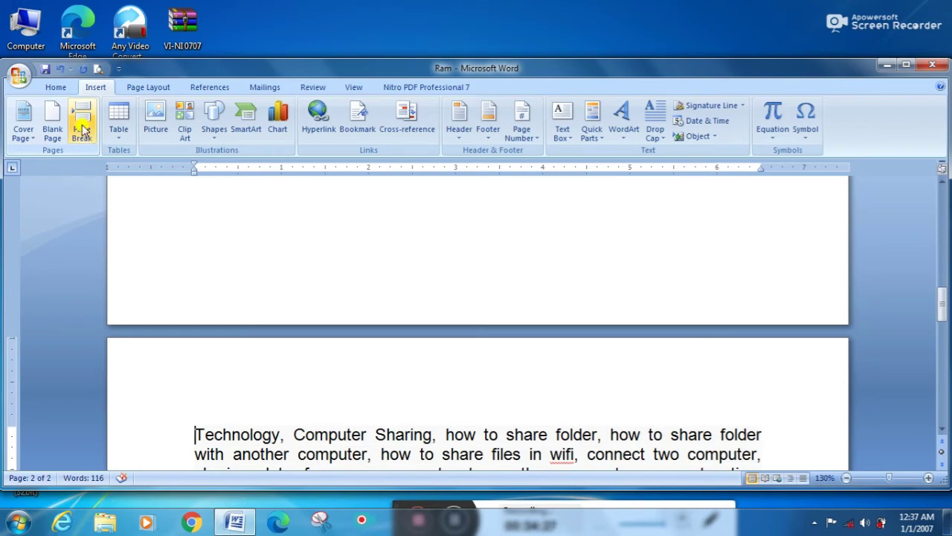
key(BackSpace)
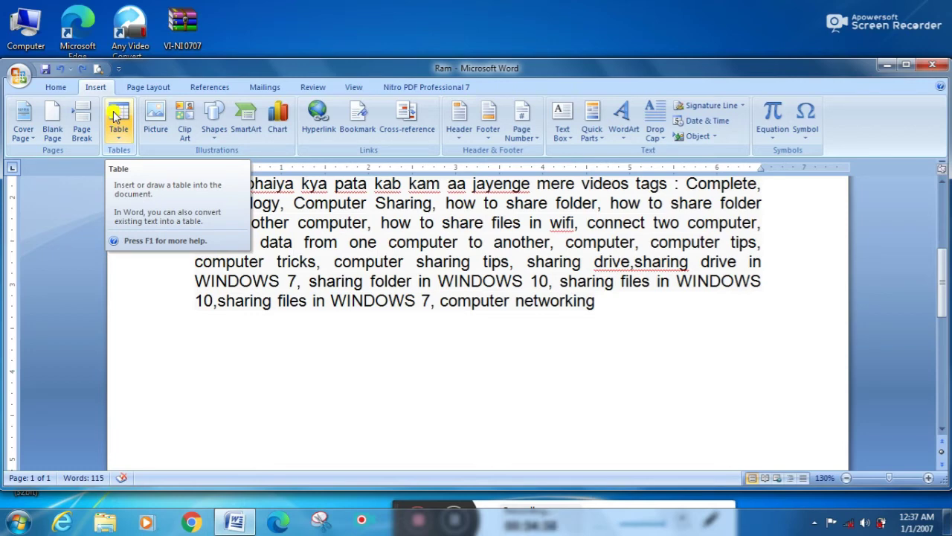
Step: Check the Table dropdown, then open the Insert Picture dialog on the Pictures library
click(115, 114)
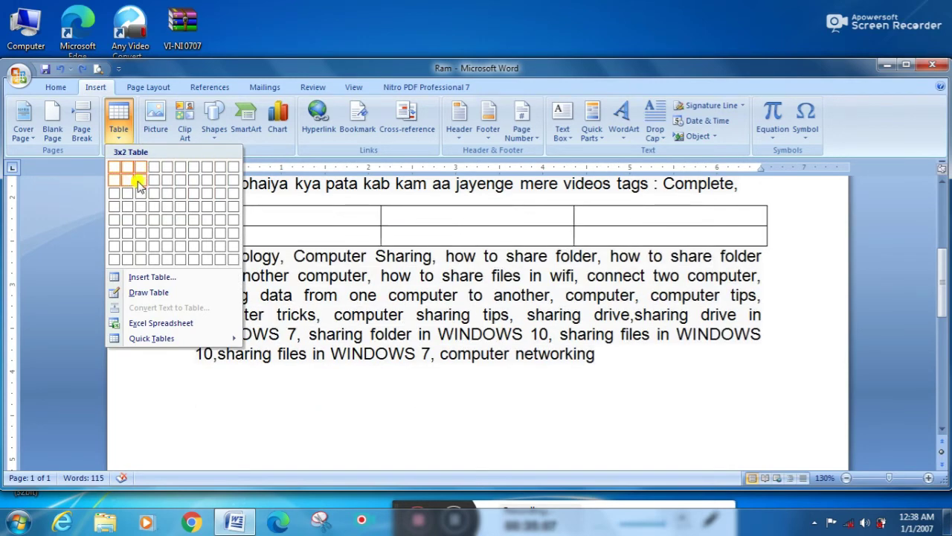
click(155, 123)
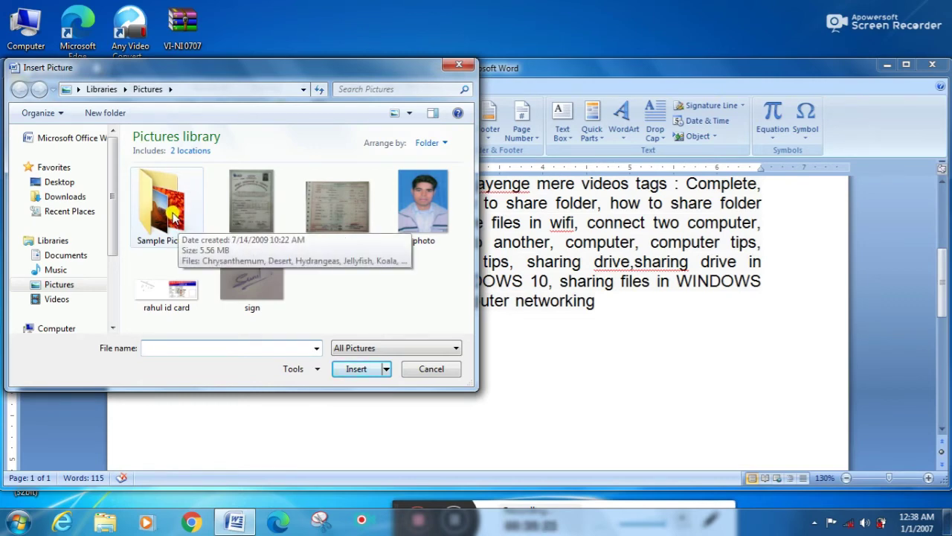
Step: Insert the Tulips picture from the Sample Pictures folder into the document
double_click(167, 205)
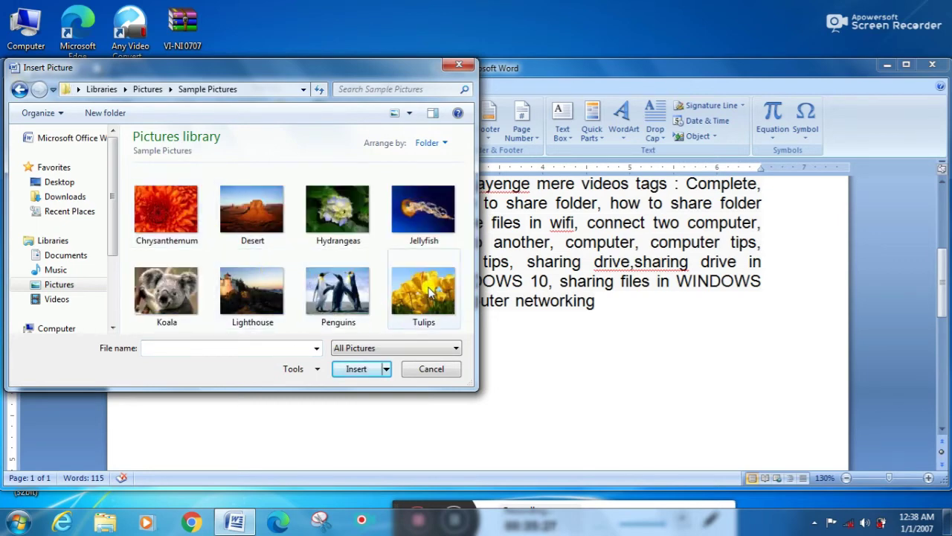
click(430, 292)
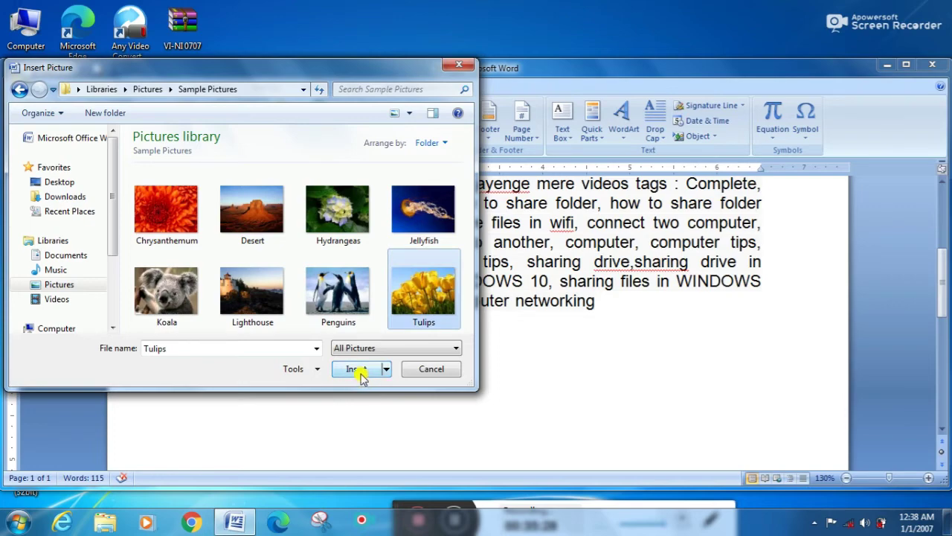
click(360, 371)
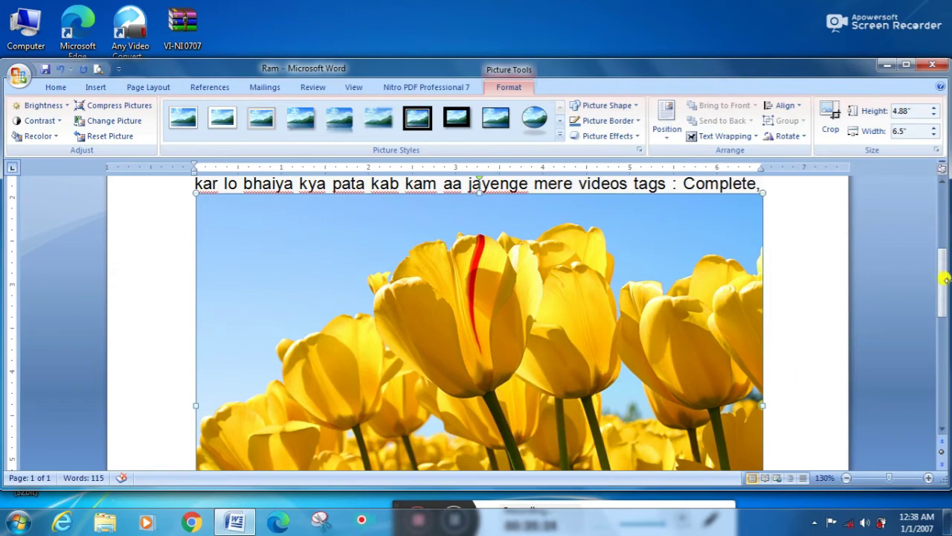
drag(943, 284, 938, 345)
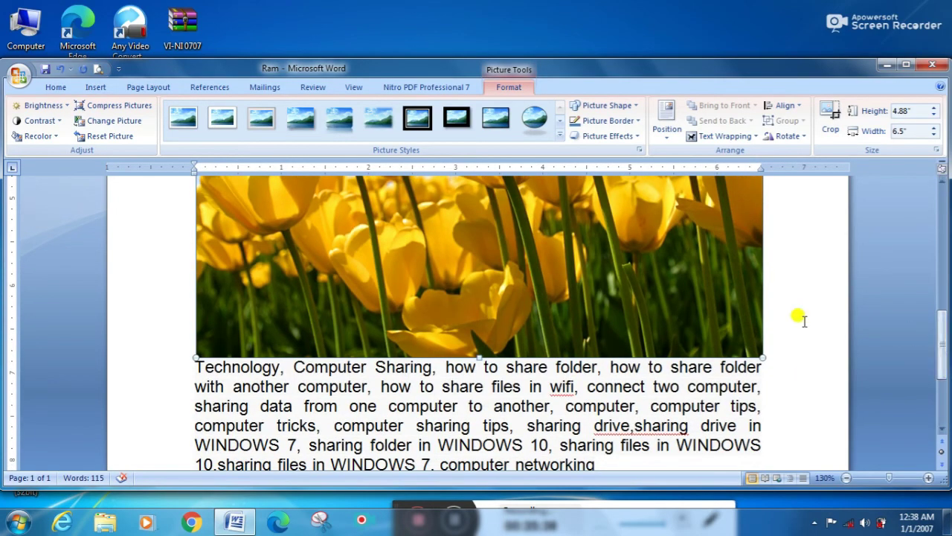
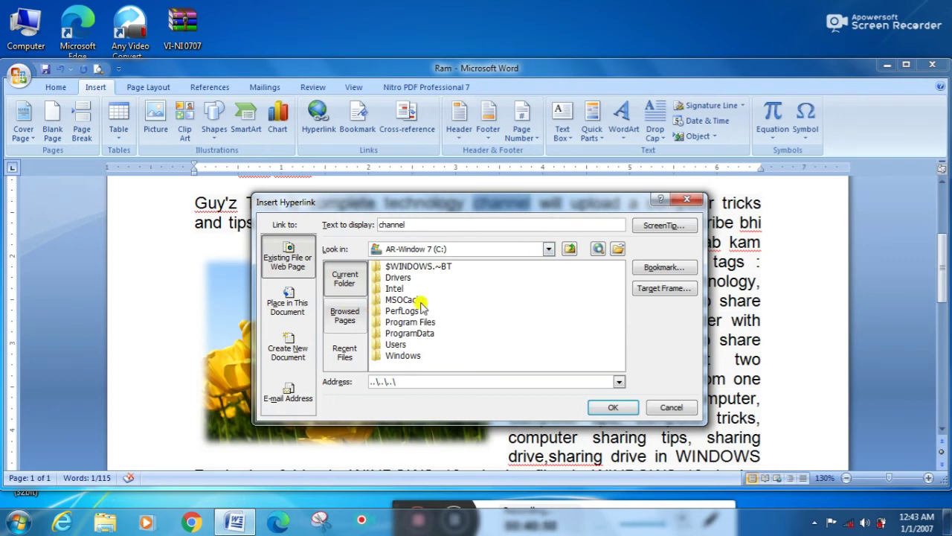
Step: Browse to the user's My Pictures folder and pick mark.jpg as the link target for 'channel'
click(547, 250)
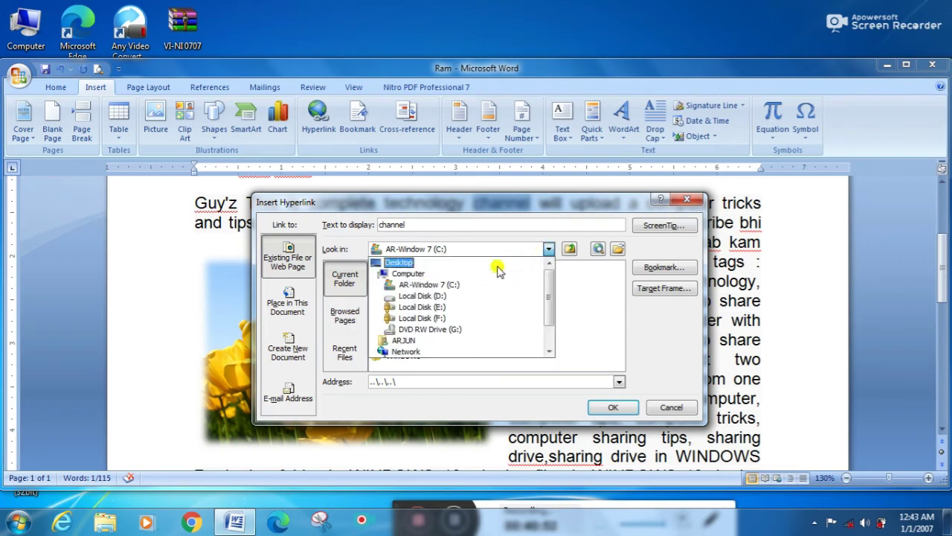
click(402, 340)
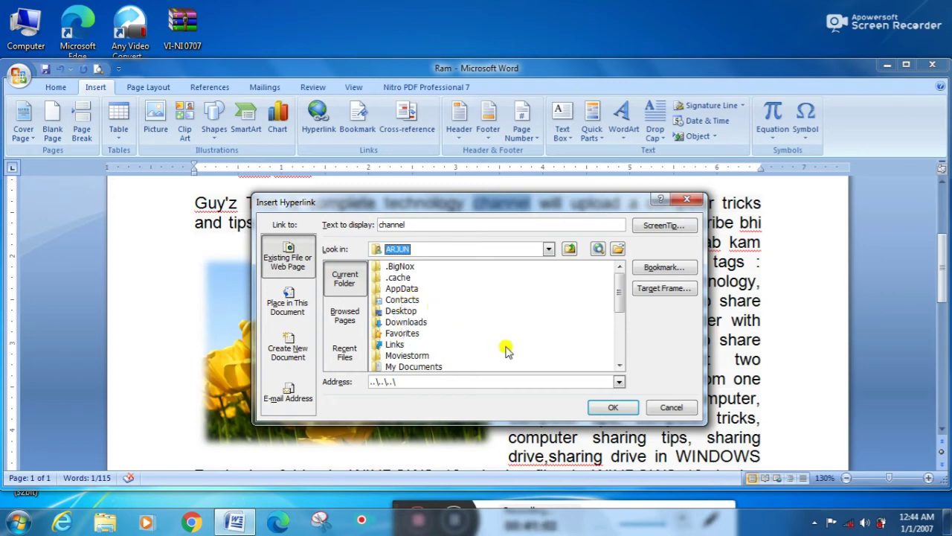
click(617, 366)
click(618, 366)
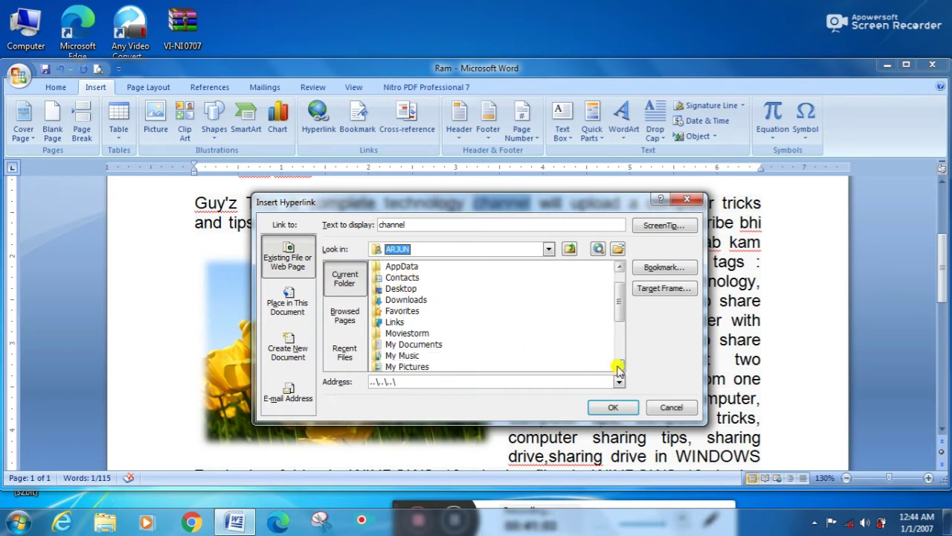
click(618, 366)
click(618, 366)
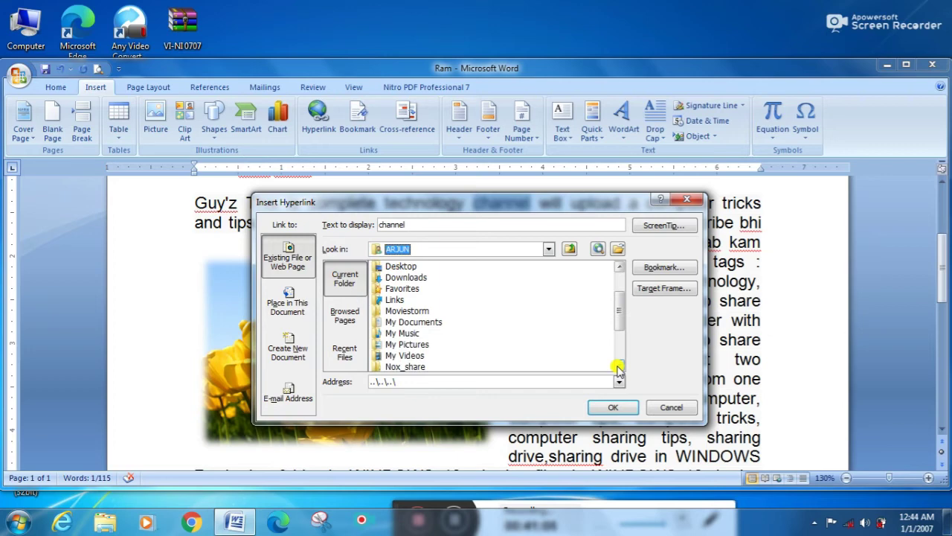
double_click(409, 346)
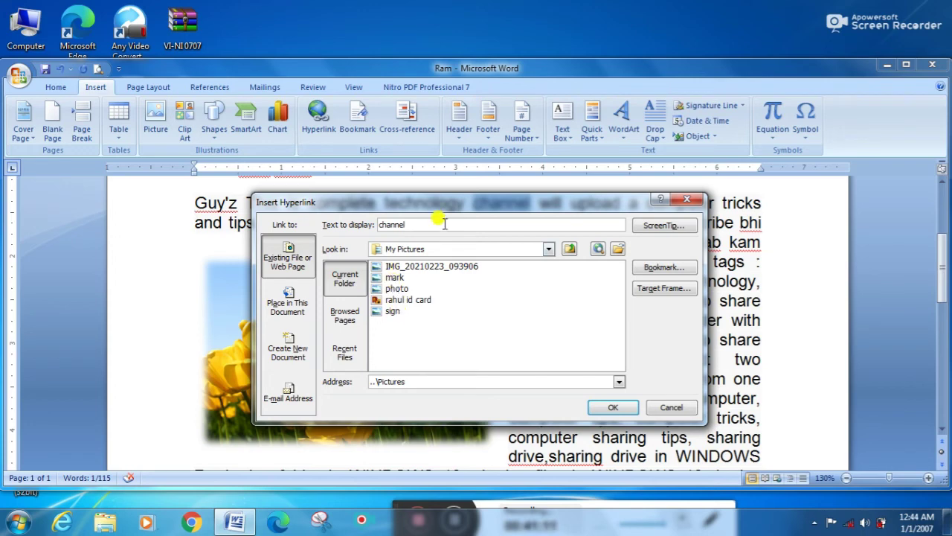
drag(449, 206, 567, 198)
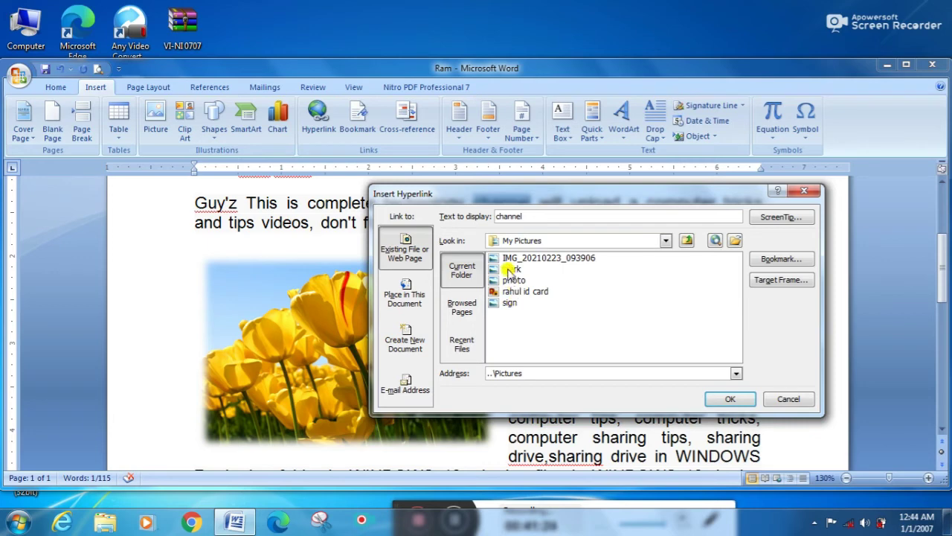
click(510, 269)
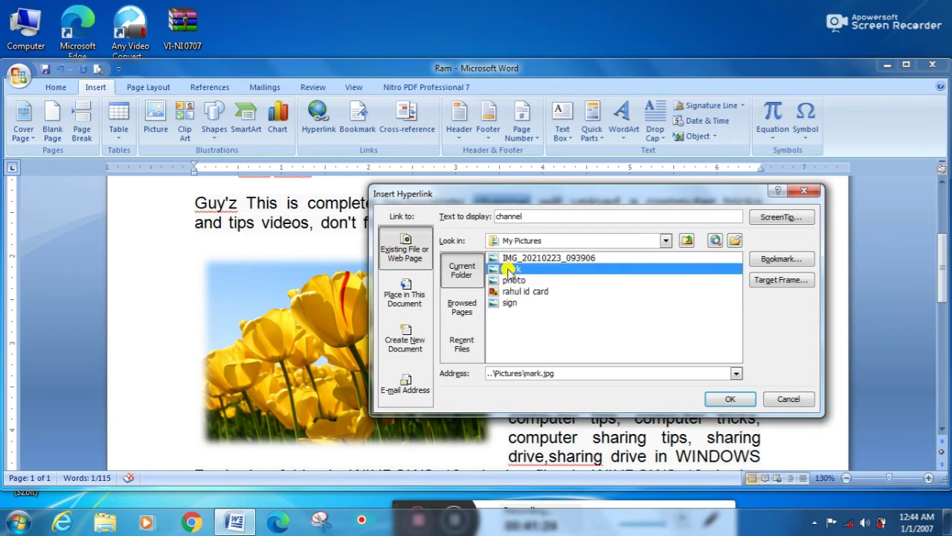
Step: Confirm the mark.jpg hyperlink on 'channel', then Ctrl+click it to open the picture
click(731, 399)
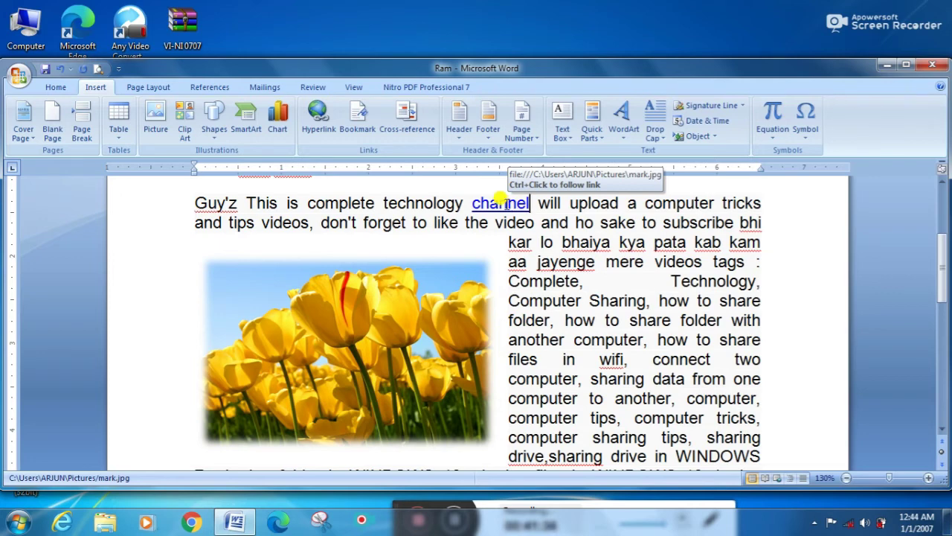
double_click(504, 202)
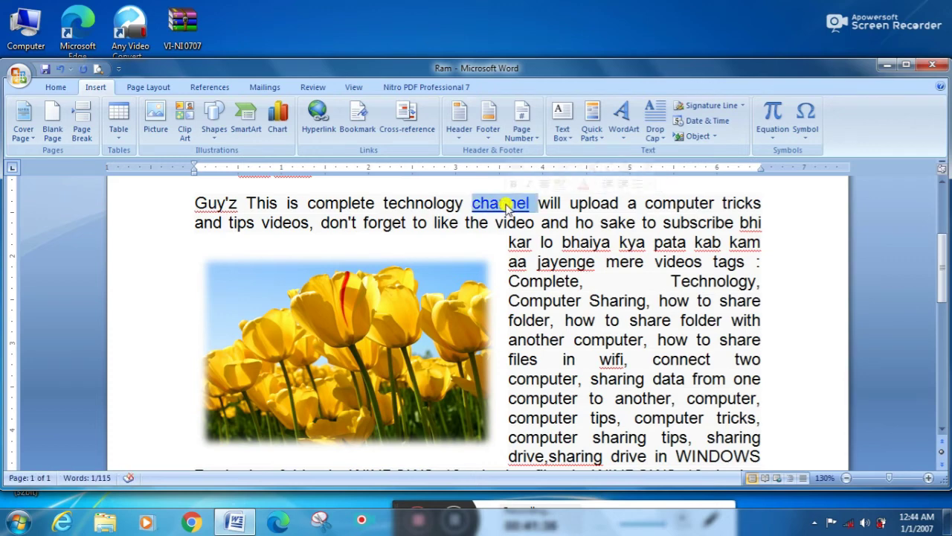
click(528, 240)
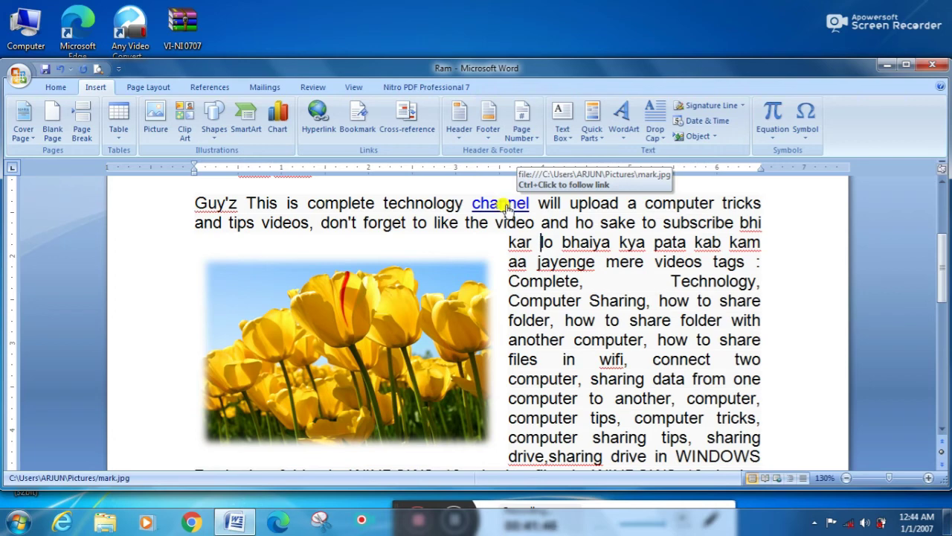
click(503, 204)
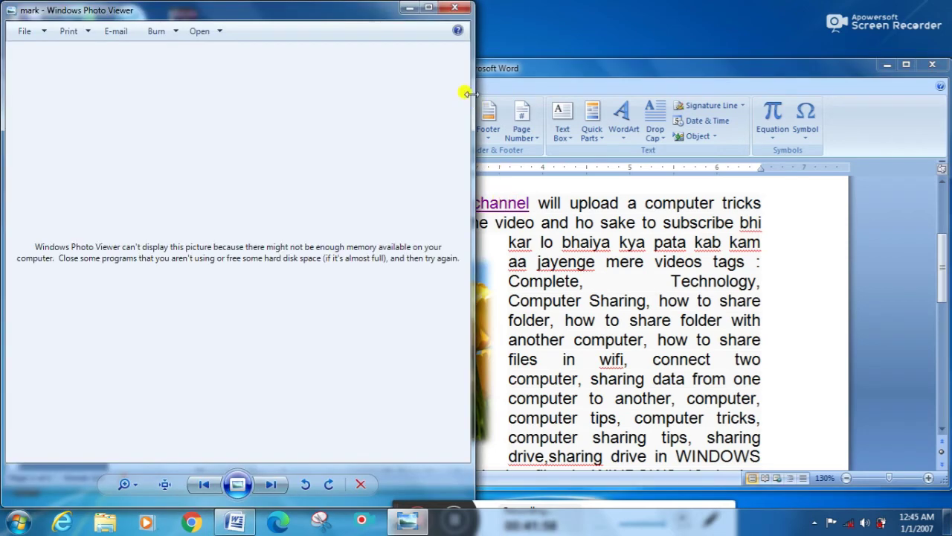
Step: Close the Windows Photo Viewer window showing mark.jpg
click(452, 7)
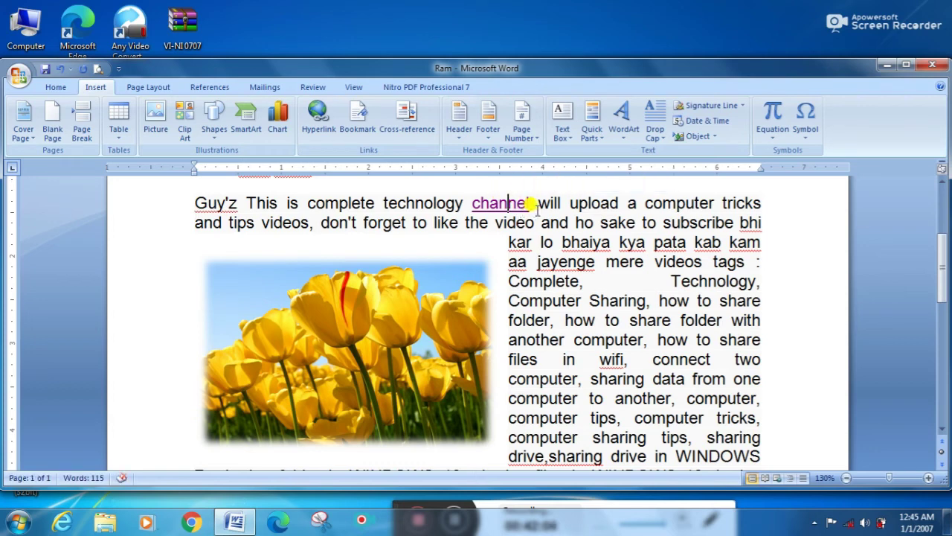
Step: Retarget the 'channel' hyperlink to the PURCHASE REPORT workbook on the Desktop
drag(529, 199, 471, 205)
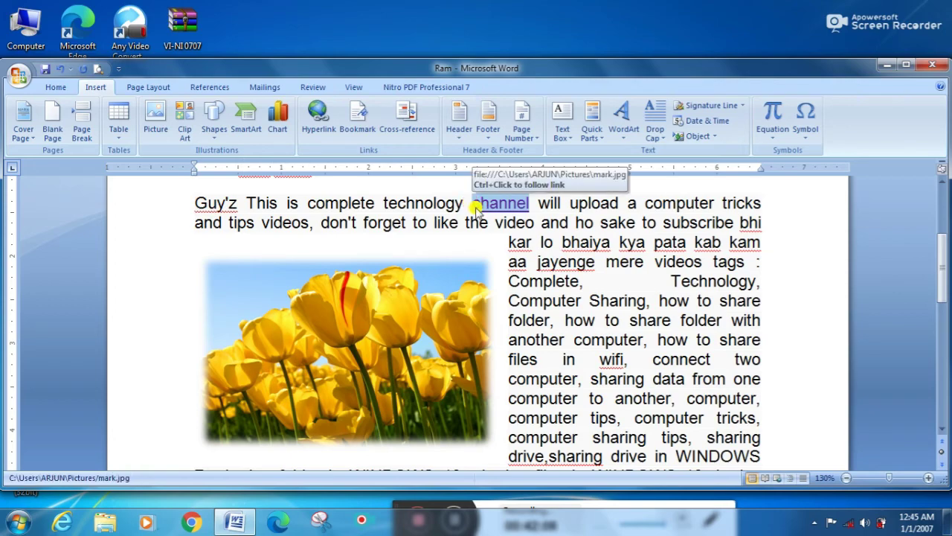
click(318, 130)
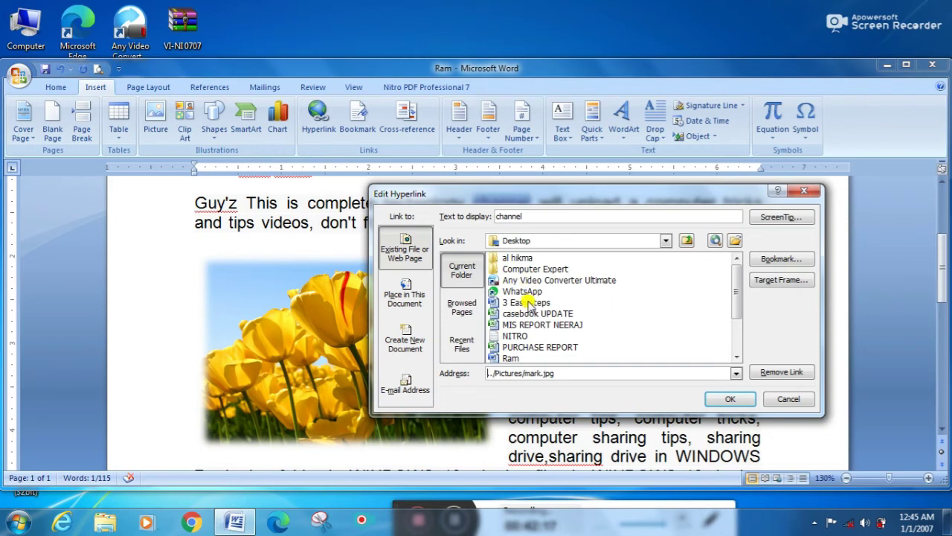
click(520, 348)
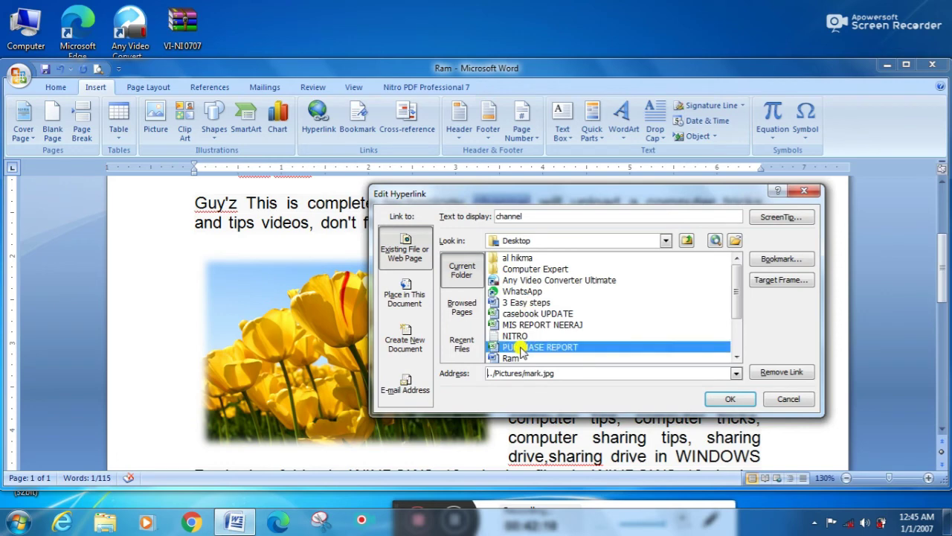
click(720, 399)
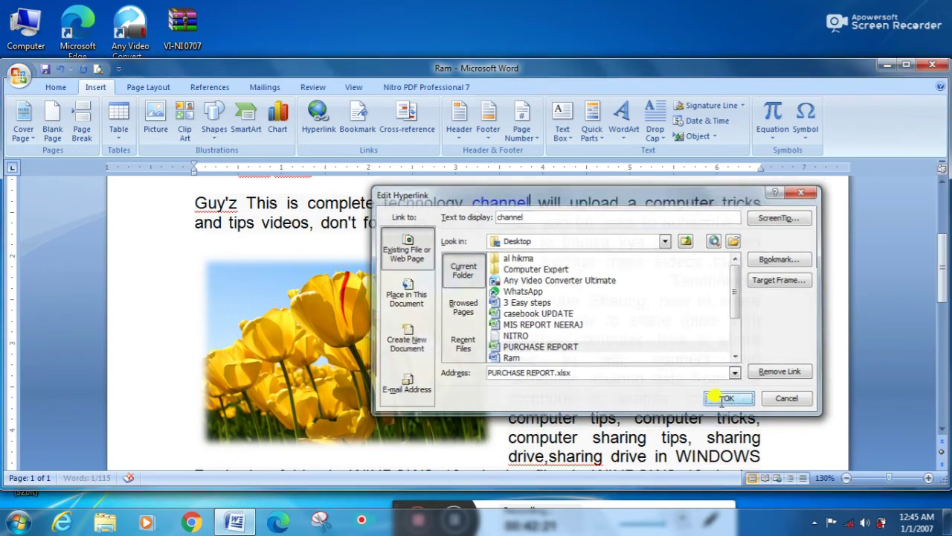
mouse_move(500, 195)
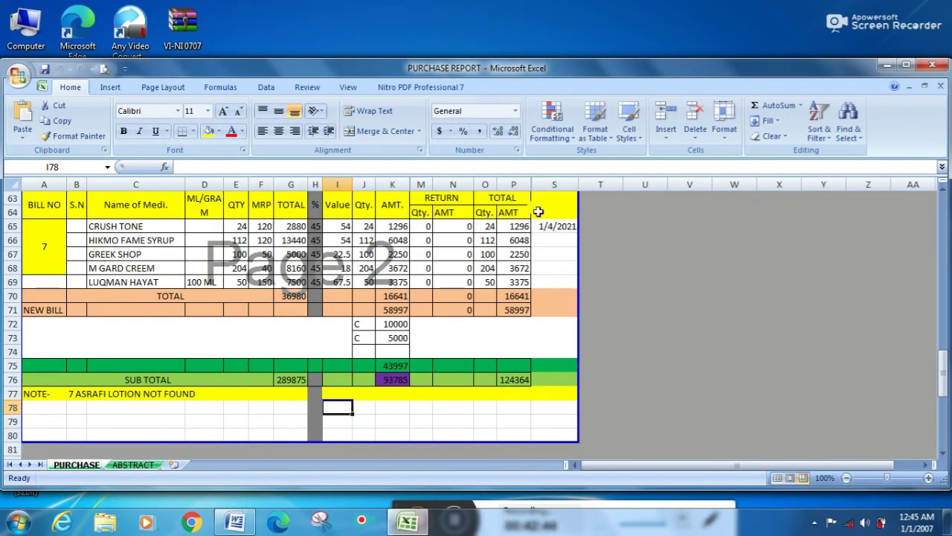
Step: Close the PURCHASE REPORT workbook in Excel
click(932, 65)
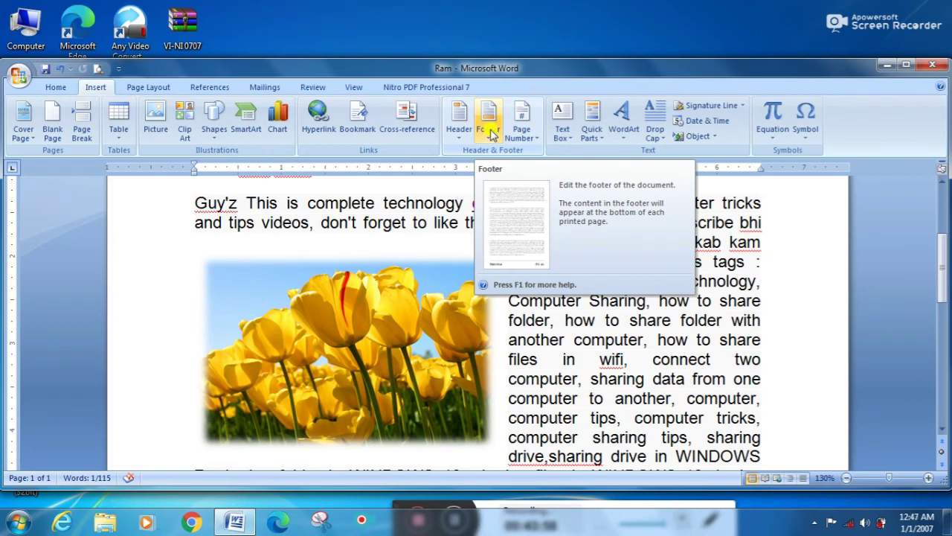
Step: Add the built-in Alphabet footer and leave footer editing
click(490, 132)
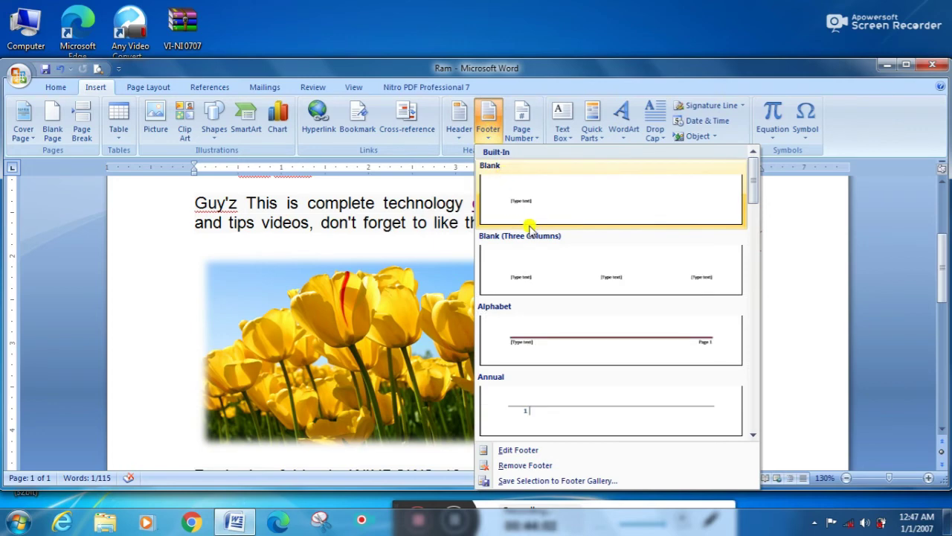
click(550, 339)
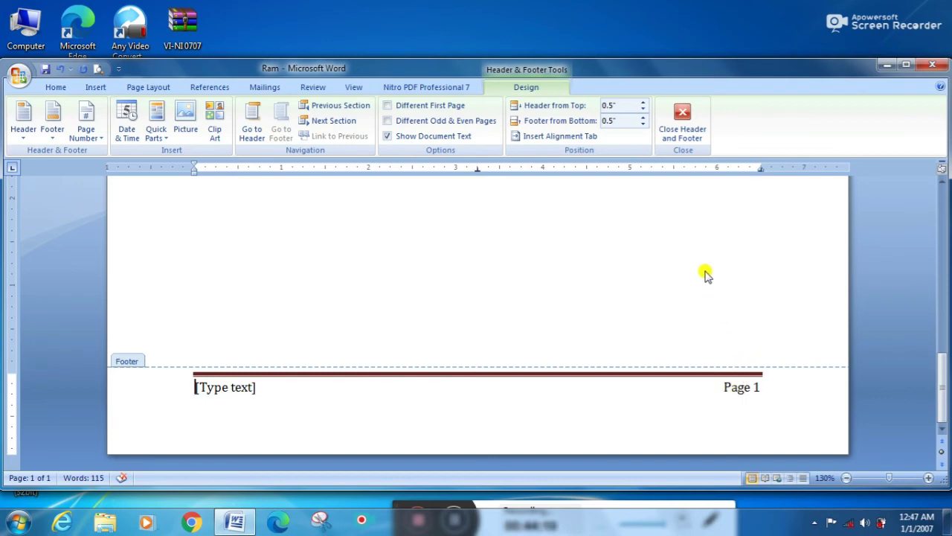
click(679, 136)
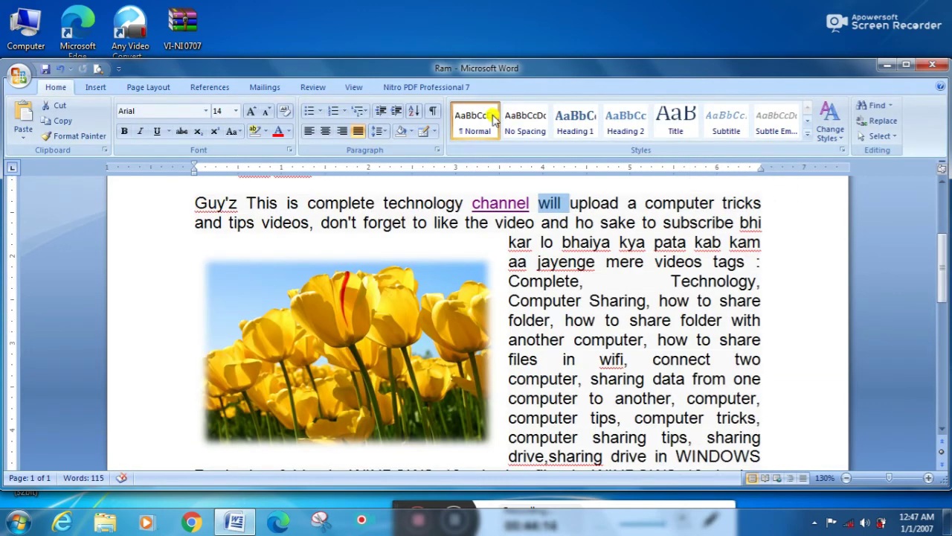
Step: Turn the word 'will' into styled WordArt, undo it with Ctrl+Z, and open the Symbol list
click(90, 88)
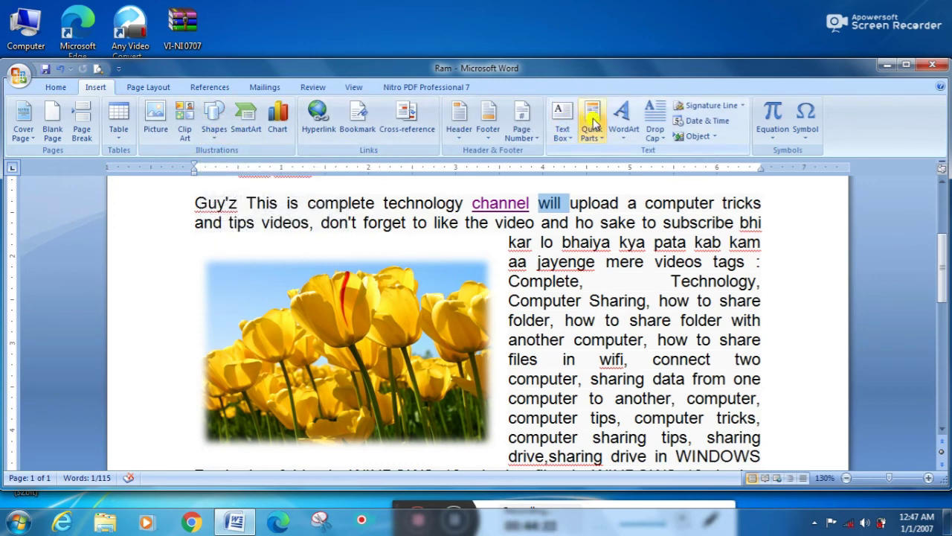
click(625, 123)
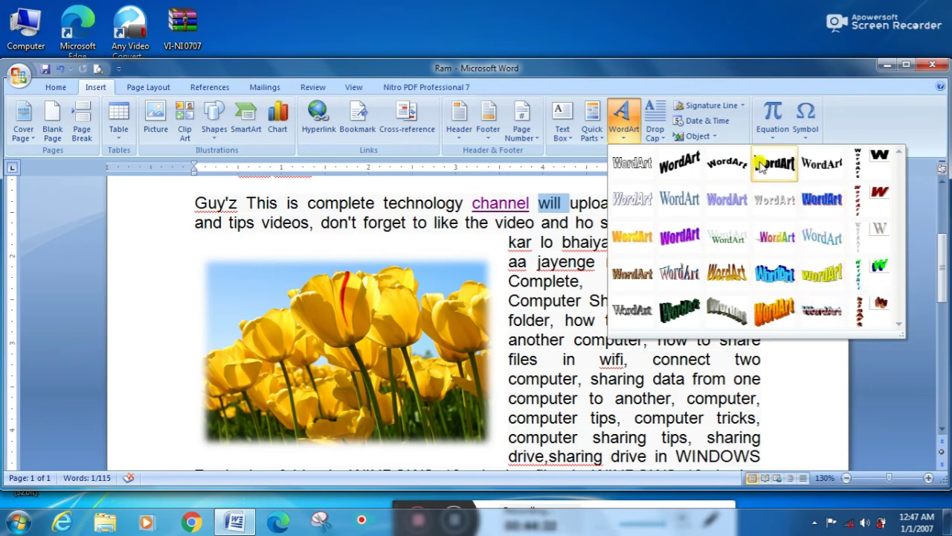
click(627, 117)
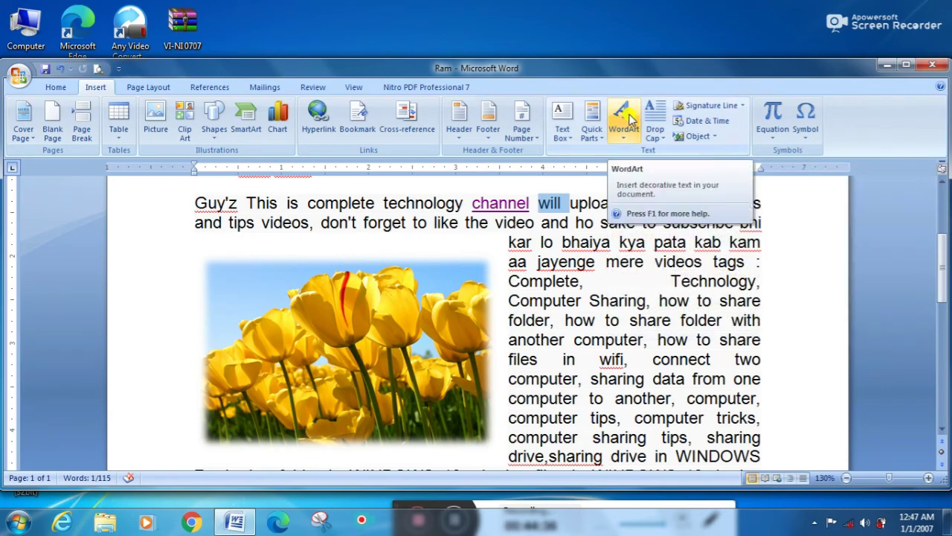
click(629, 119)
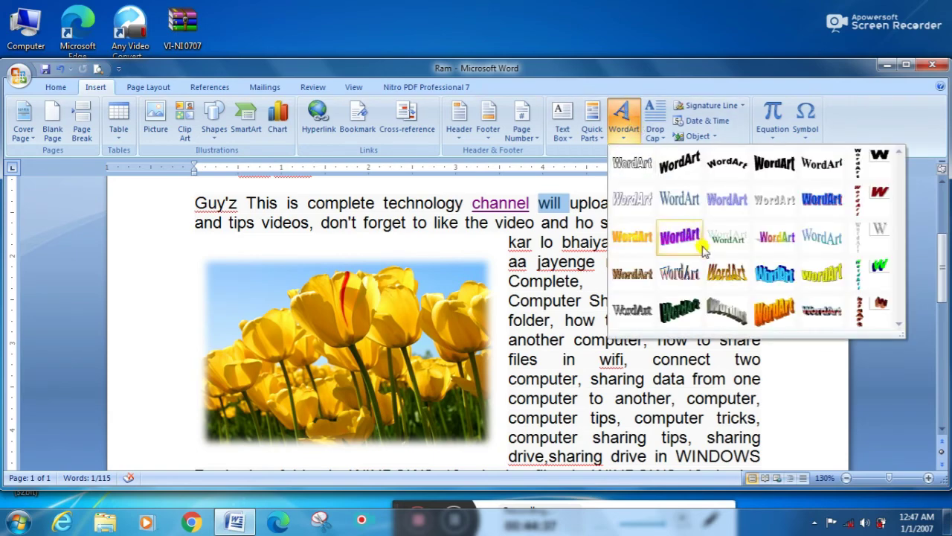
click(772, 276)
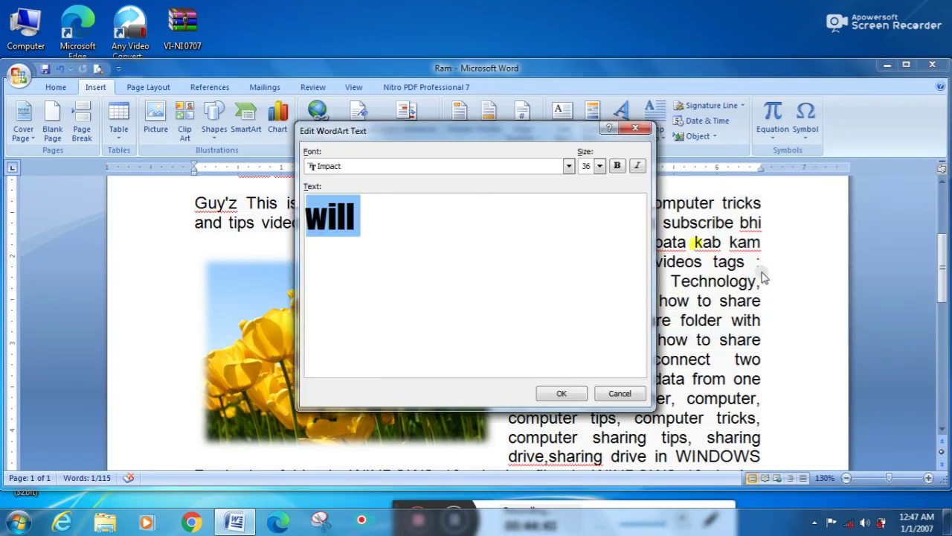
click(563, 393)
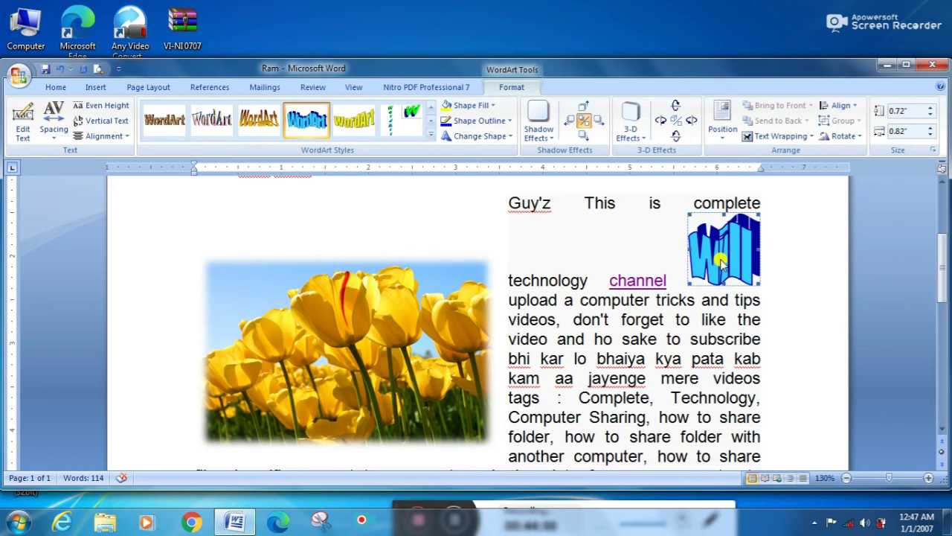
key(ctrl+z)
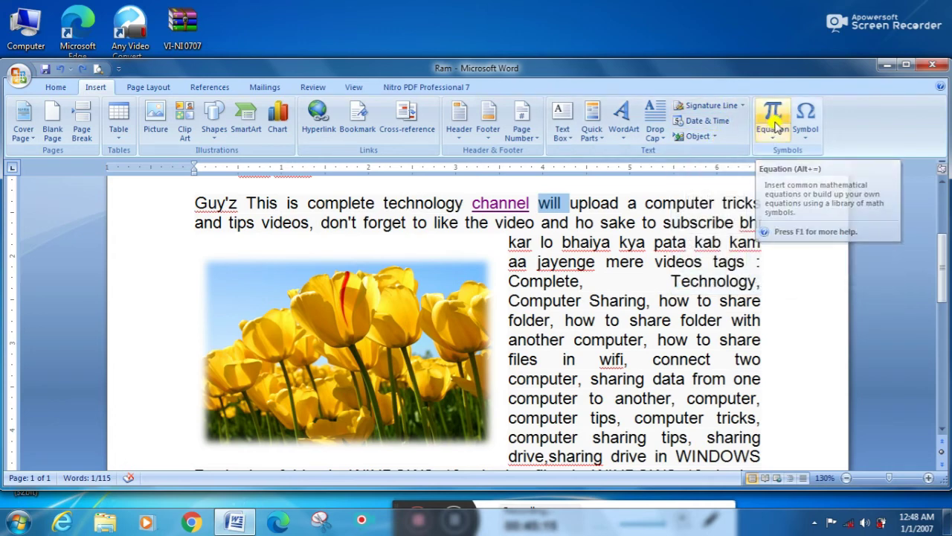
click(811, 128)
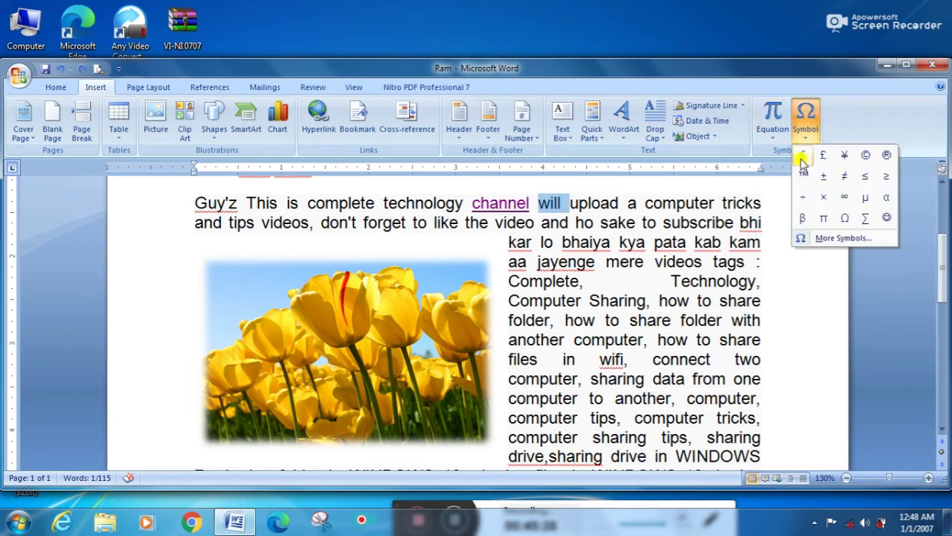
Step: Insert the Σ and ™ symbols just before the word 'pata'
click(645, 242)
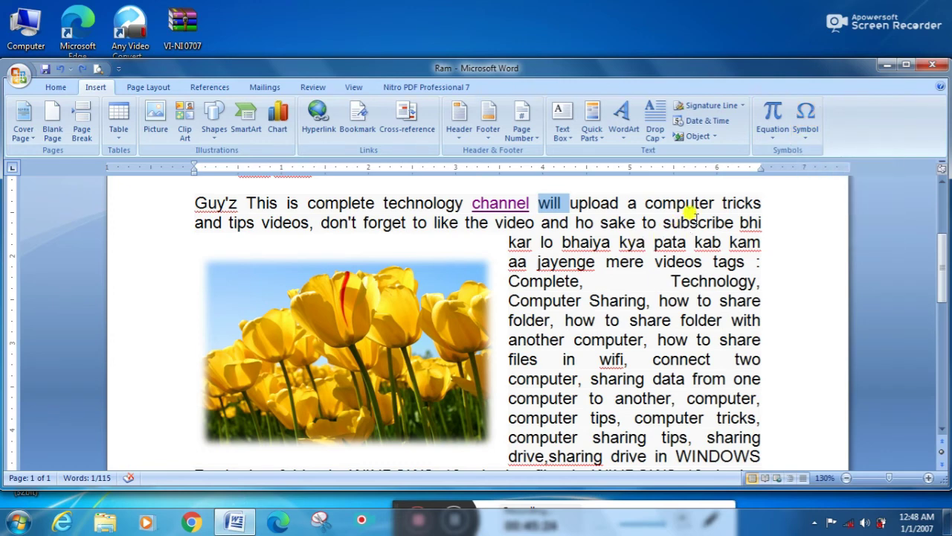
click(648, 239)
click(807, 128)
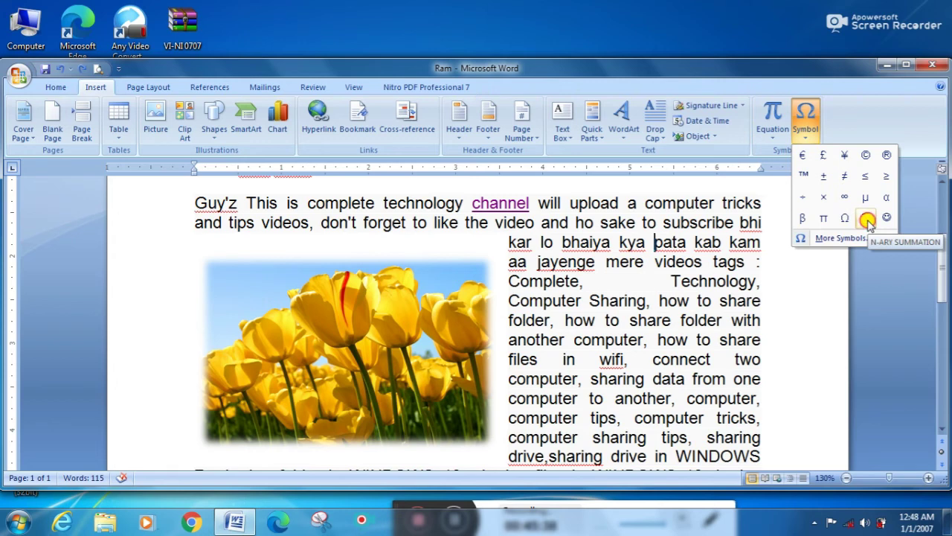
click(867, 220)
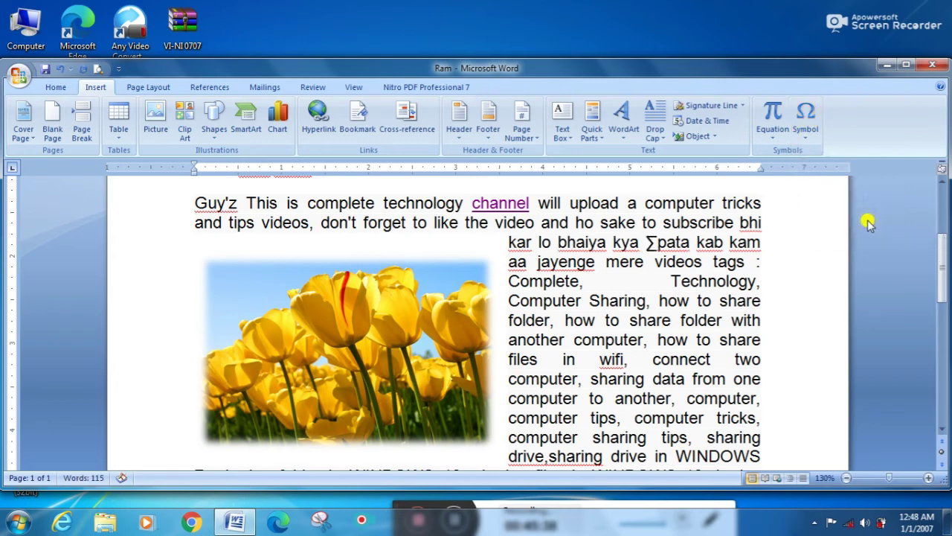
click(805, 123)
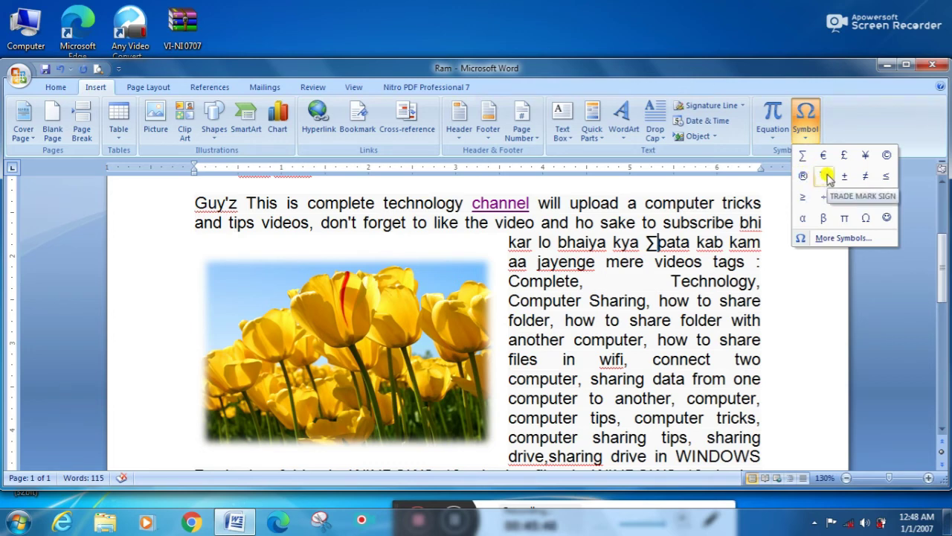
click(827, 177)
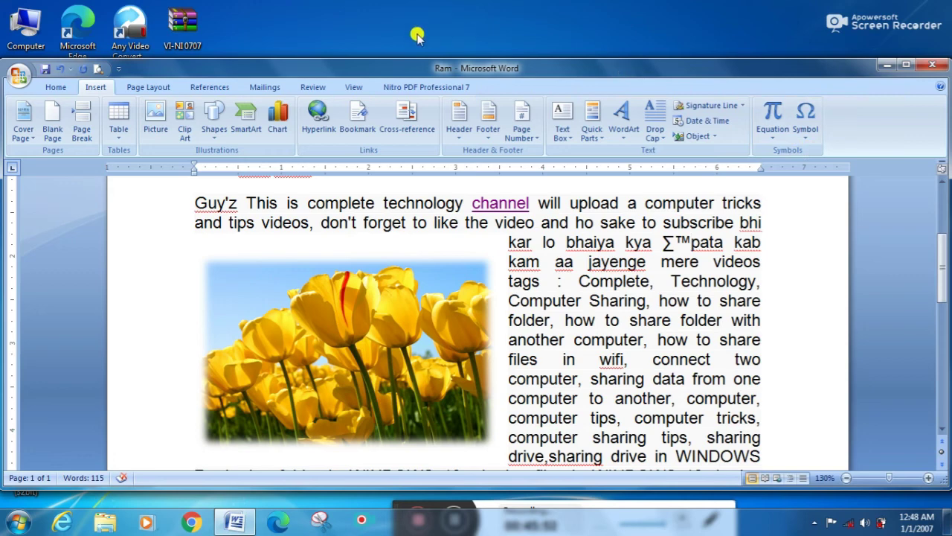
Step: Open Custom Margins from the Page Layout Margins menu
click(155, 89)
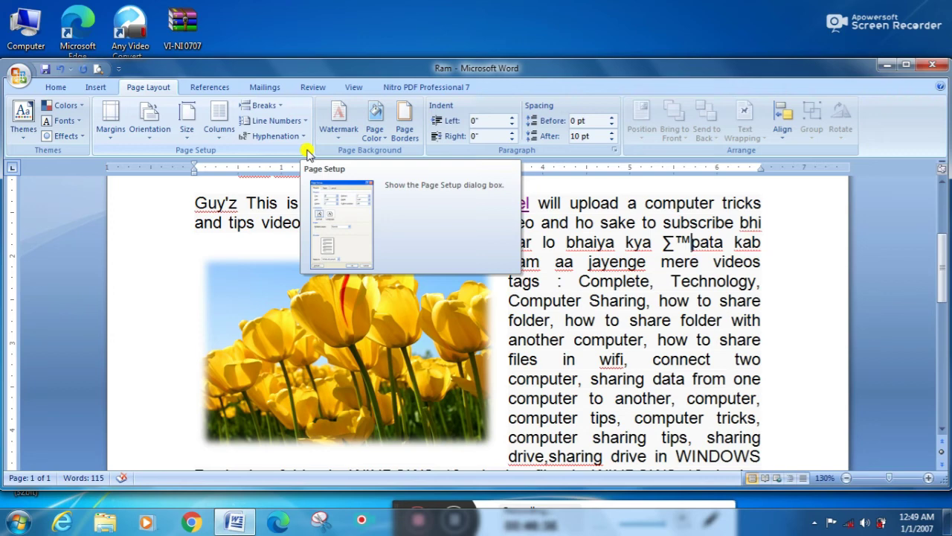
click(107, 131)
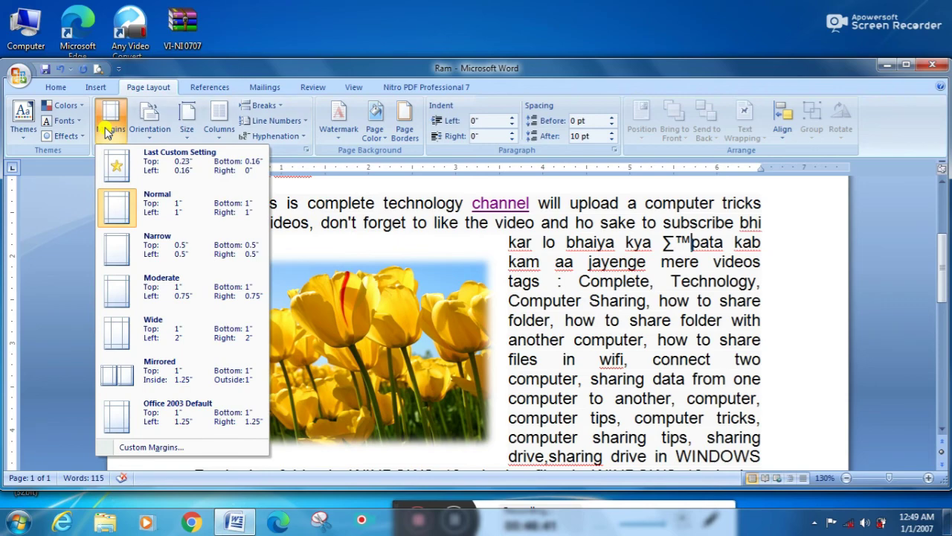
click(144, 448)
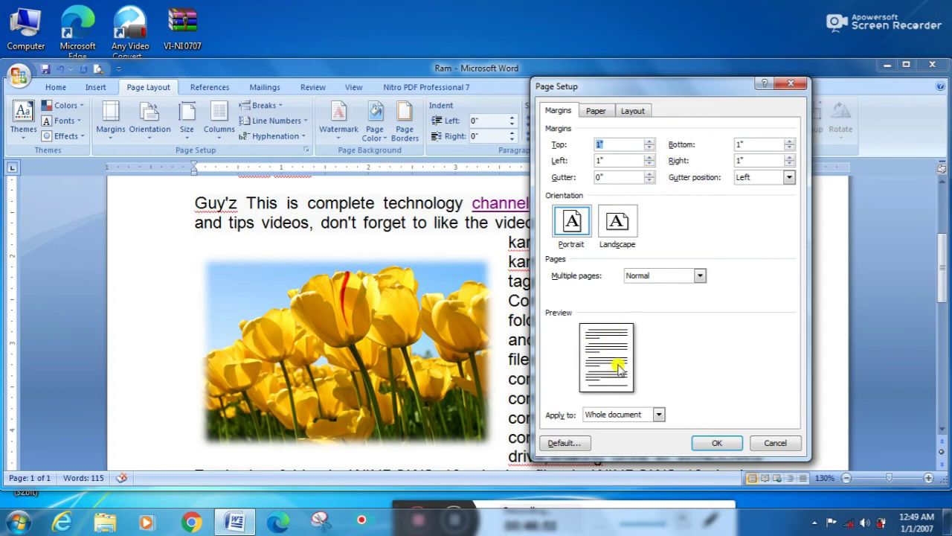
Step: Enter 0 for the Top margin and spin the Left margin to 1.3"
text(0)
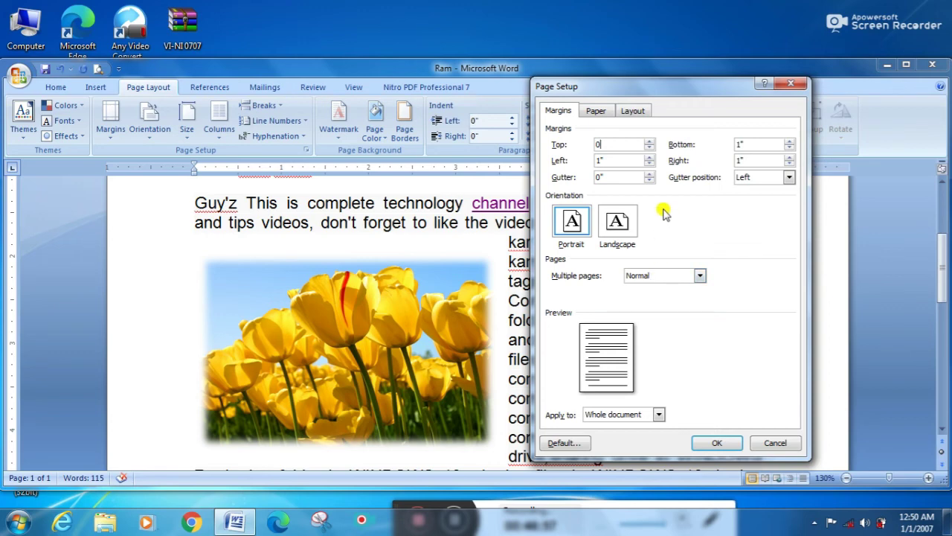
click(649, 164)
click(650, 165)
click(650, 164)
click(650, 165)
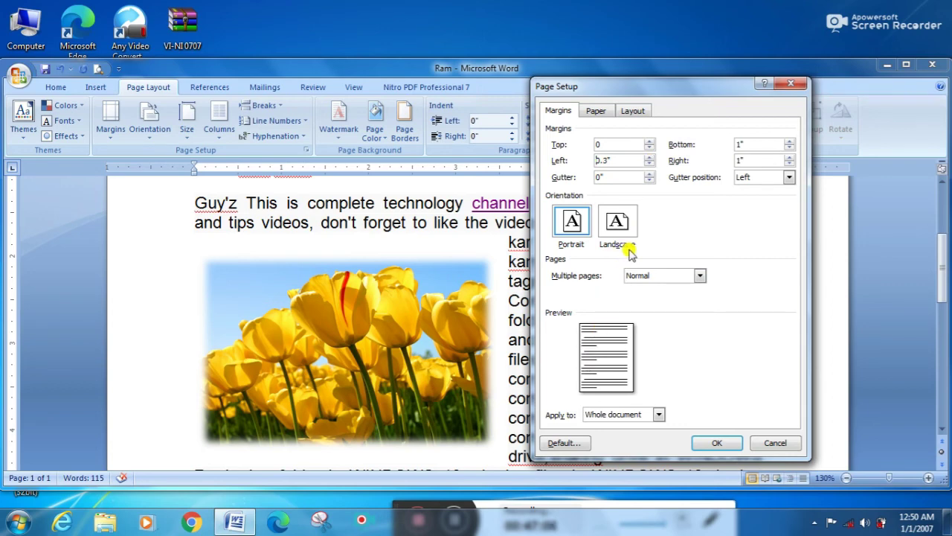
click(649, 164)
click(649, 165)
click(650, 164)
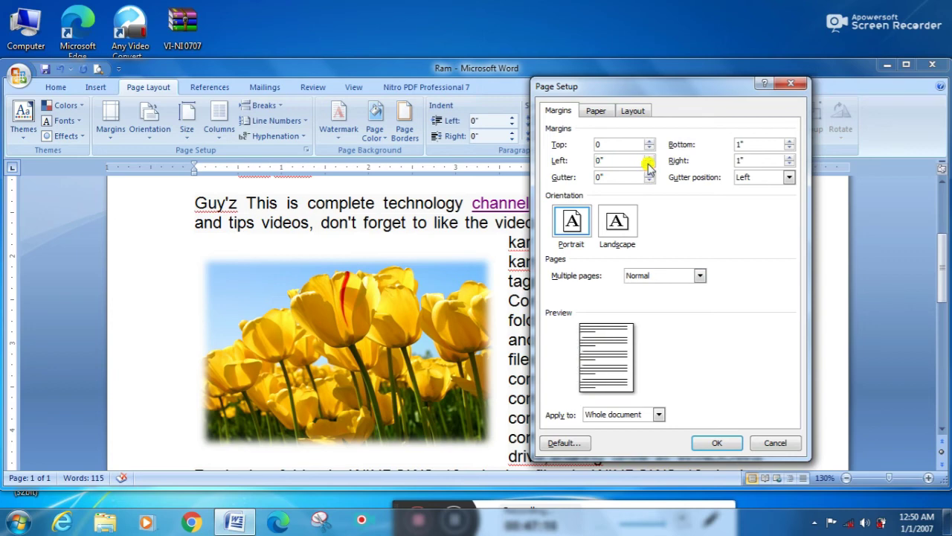
click(649, 157)
click(649, 157)
click(650, 157)
click(649, 157)
click(650, 157)
click(649, 157)
click(650, 157)
click(649, 157)
click(649, 157)
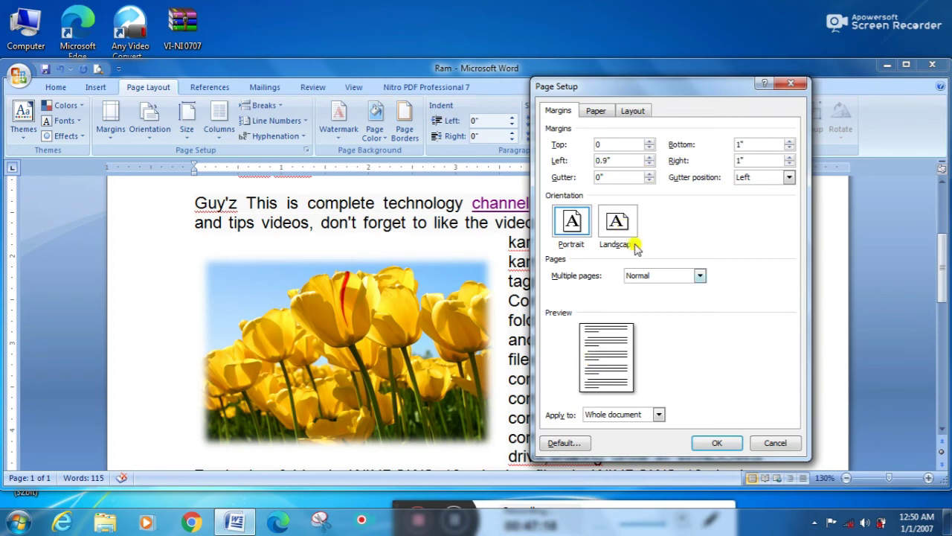
click(648, 157)
click(649, 157)
click(648, 157)
click(648, 157)
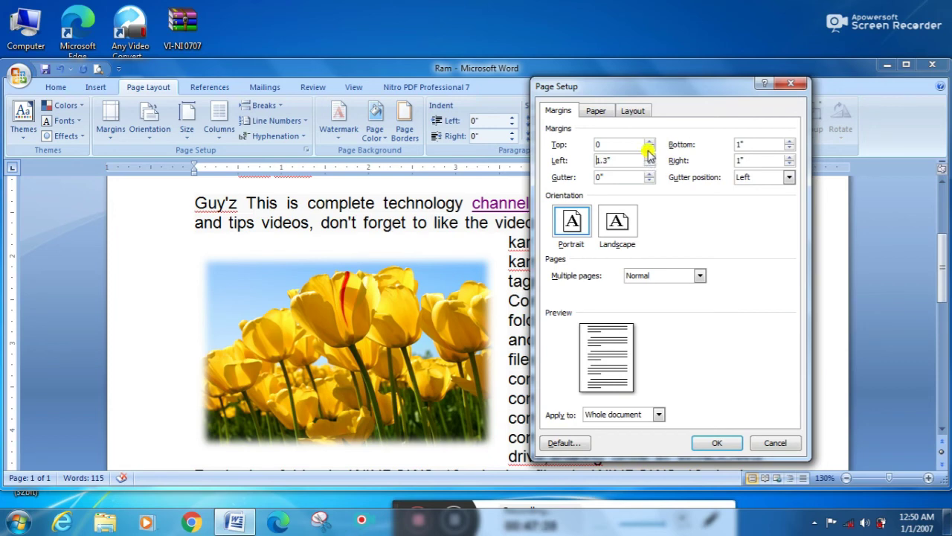
Step: Spin the Top margin to -1.9"
click(648, 145)
click(649, 145)
click(649, 145)
click(648, 145)
click(649, 145)
click(649, 145)
click(649, 145)
click(649, 145)
click(648, 145)
click(649, 145)
click(649, 145)
click(649, 145)
click(648, 145)
click(648, 145)
click(649, 145)
click(649, 145)
click(649, 145)
click(649, 146)
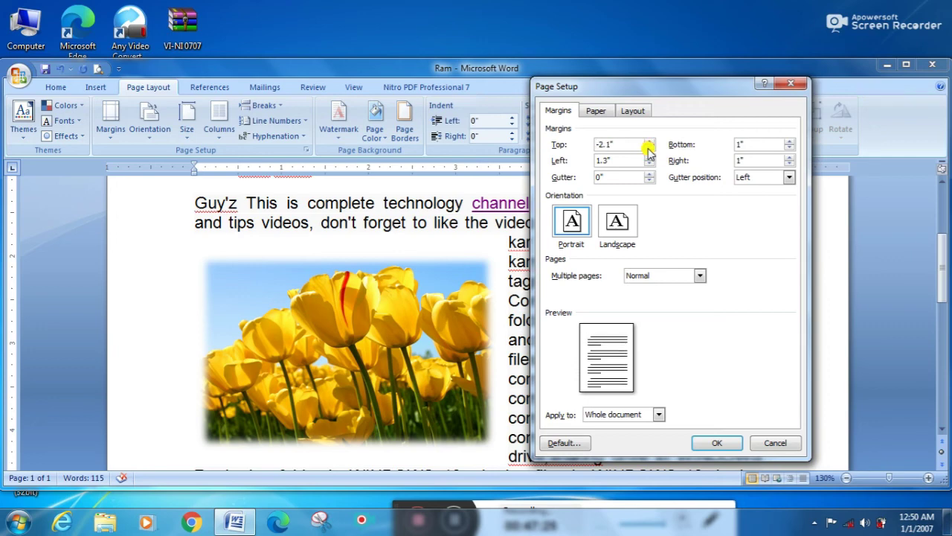
click(650, 147)
click(649, 147)
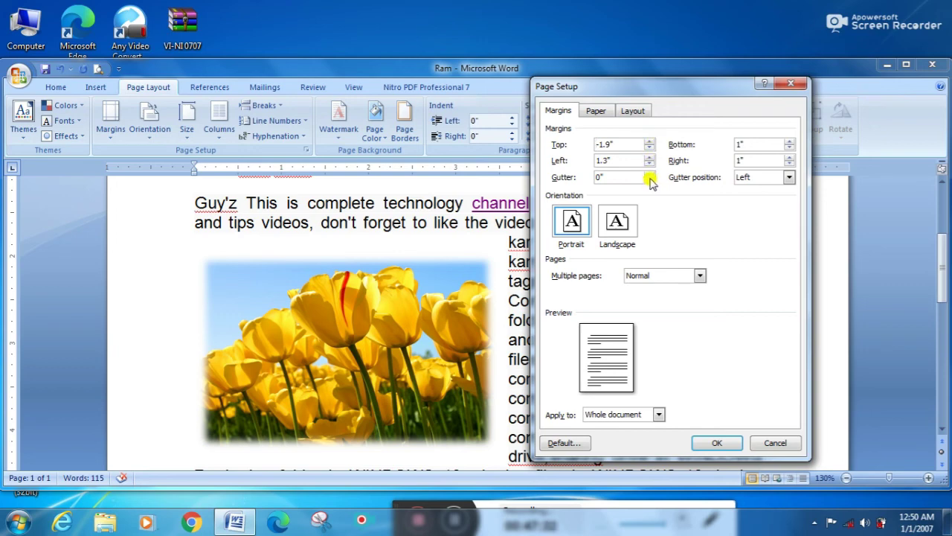
Step: Lower the Bottom margin below zero to -2.2"
click(790, 148)
click(790, 148)
click(790, 148)
click(790, 148)
click(790, 148)
click(790, 148)
click(790, 148)
click(789, 148)
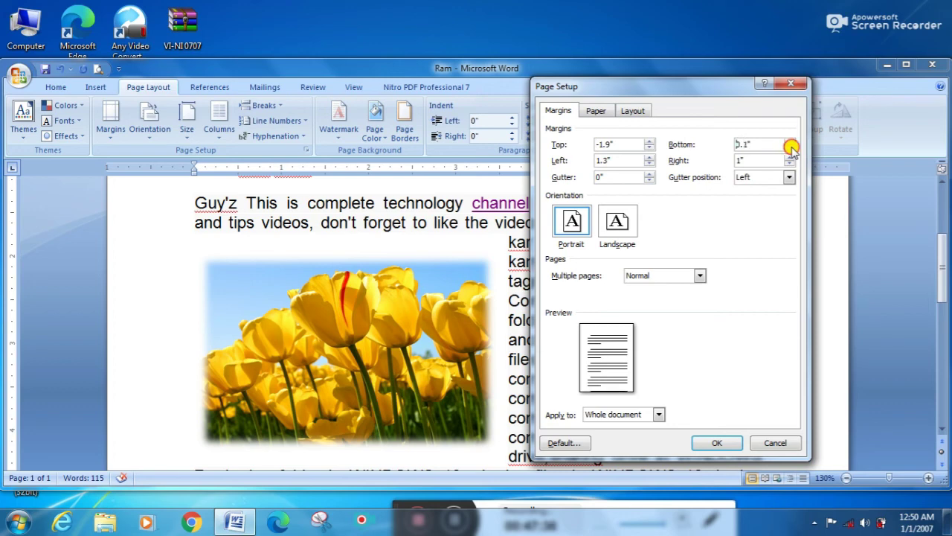
click(790, 148)
click(790, 148)
click(790, 148)
click(790, 148)
click(790, 149)
double_click(790, 148)
click(790, 148)
double_click(790, 148)
double_click(790, 148)
double_click(790, 148)
click(790, 148)
click(790, 148)
click(790, 148)
click(790, 148)
click(790, 148)
click(790, 148)
click(790, 148)
click(790, 148)
click(790, 148)
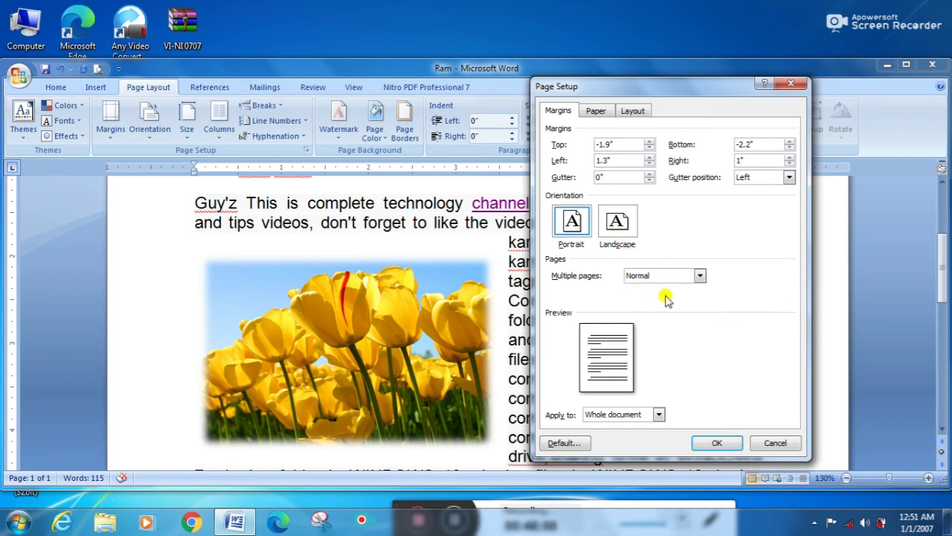
Step: On the Paper tab, check the paper size list and keep Letter
click(598, 112)
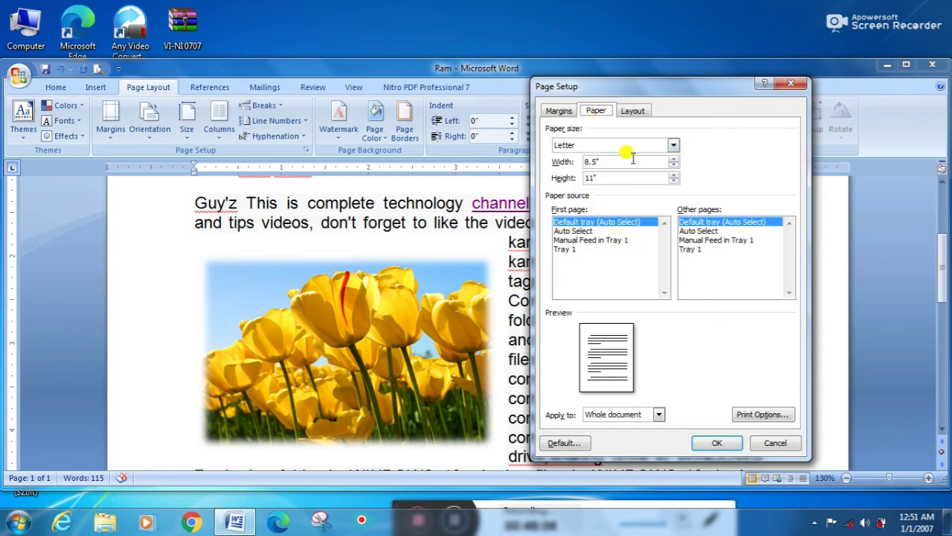
click(673, 147)
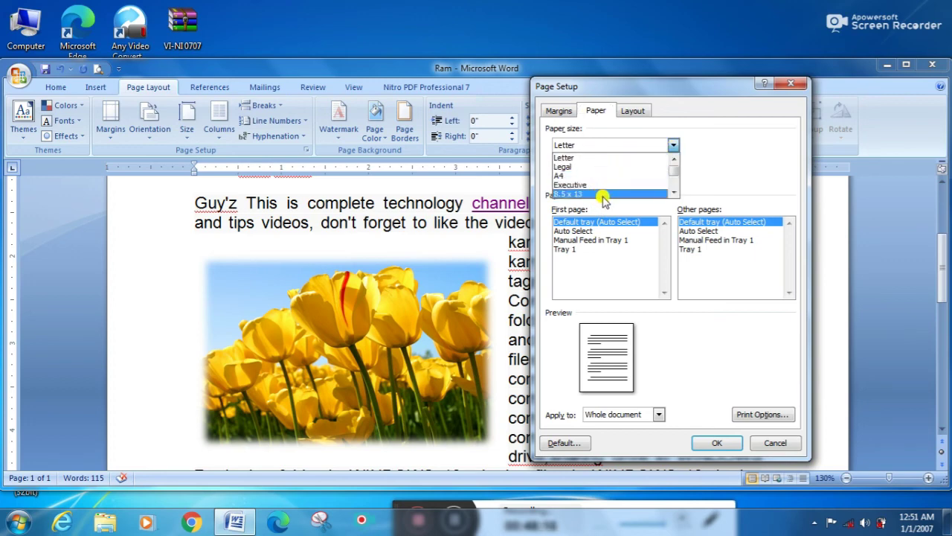
click(675, 144)
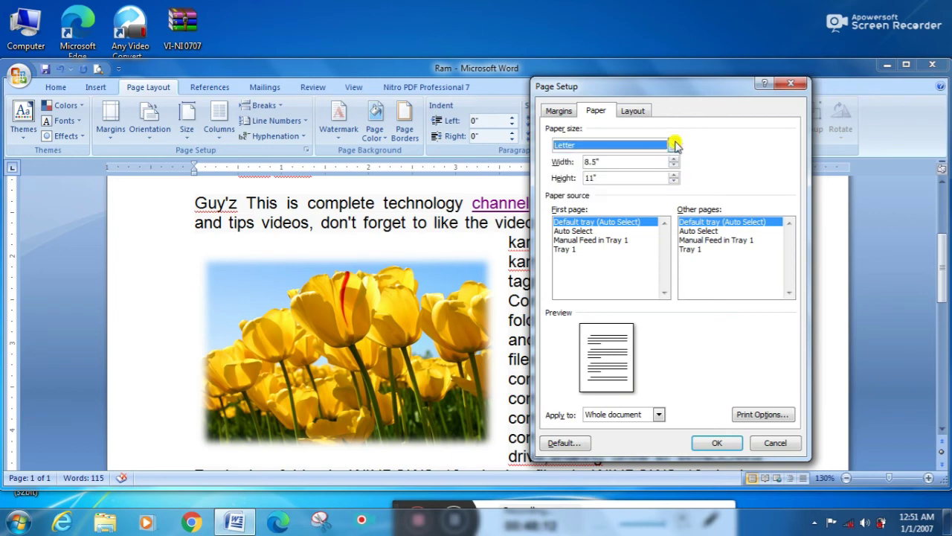
Step: On the Layout tab, check the section start options and keep New page
click(631, 110)
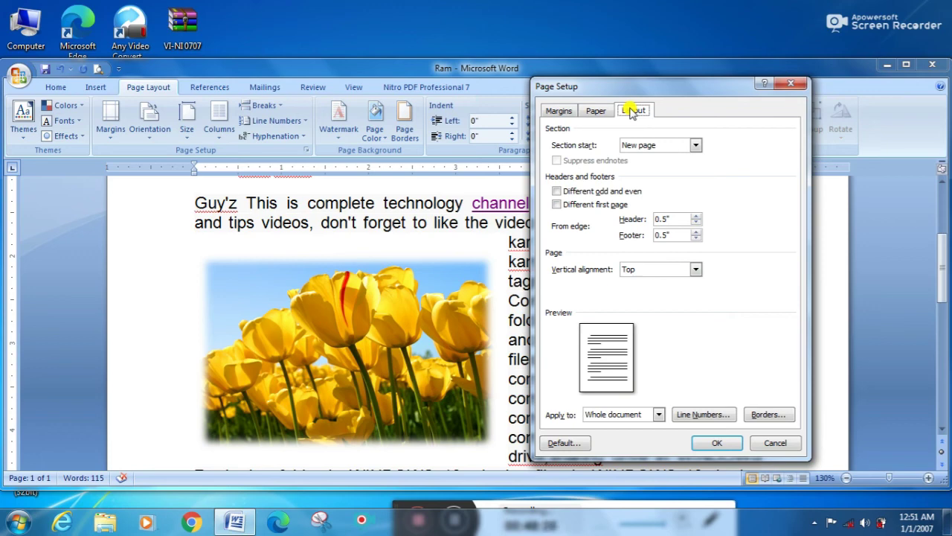
click(695, 145)
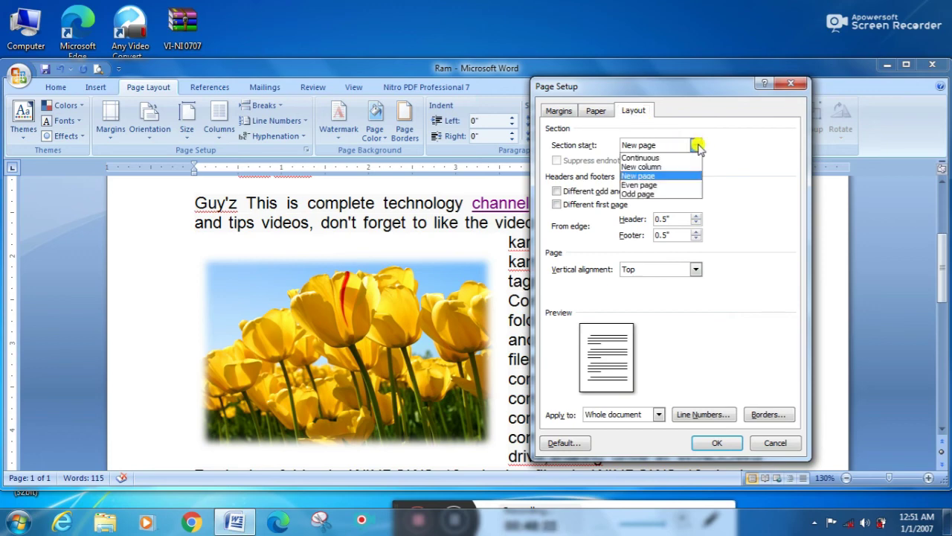
click(698, 147)
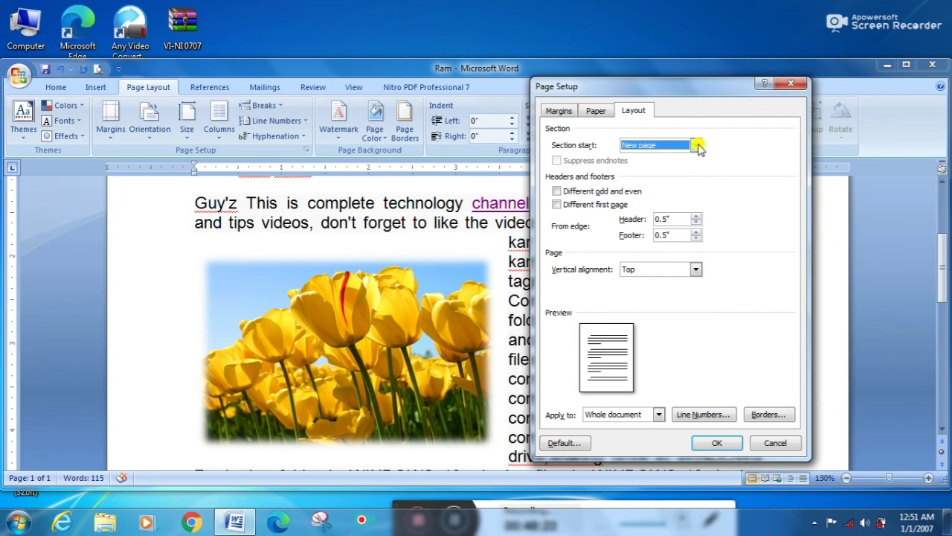
Step: Close Page Setup without applying changes, then browse the Orientation, Size and Columns menus, leaving everything unchanged
click(787, 84)
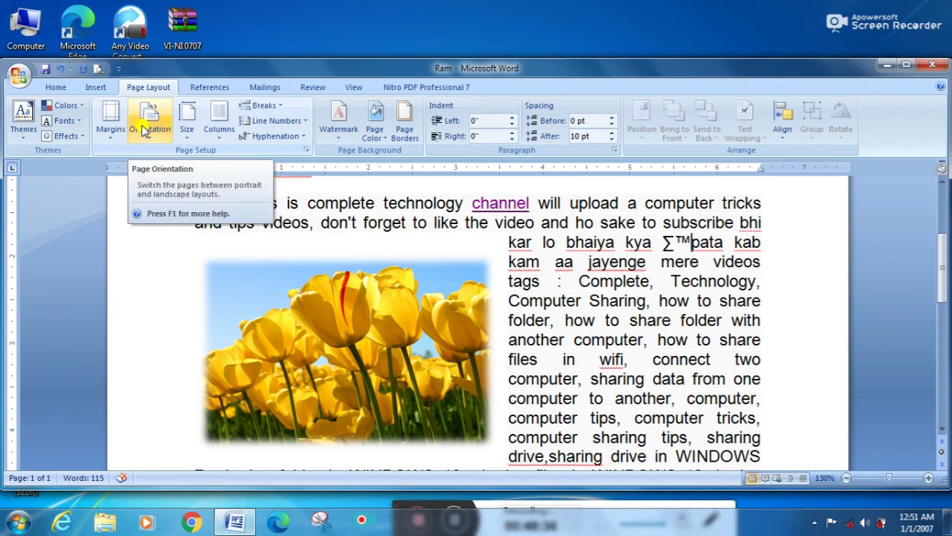
click(149, 123)
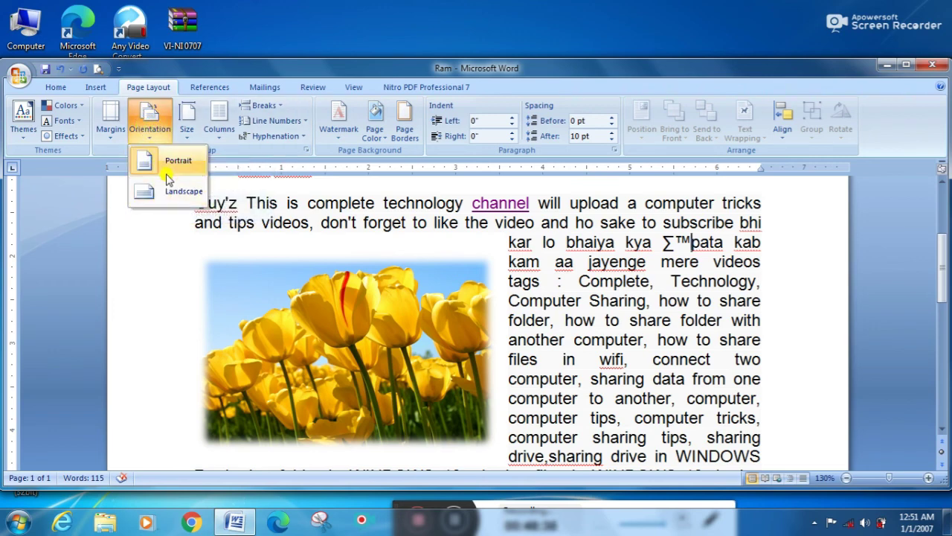
click(186, 127)
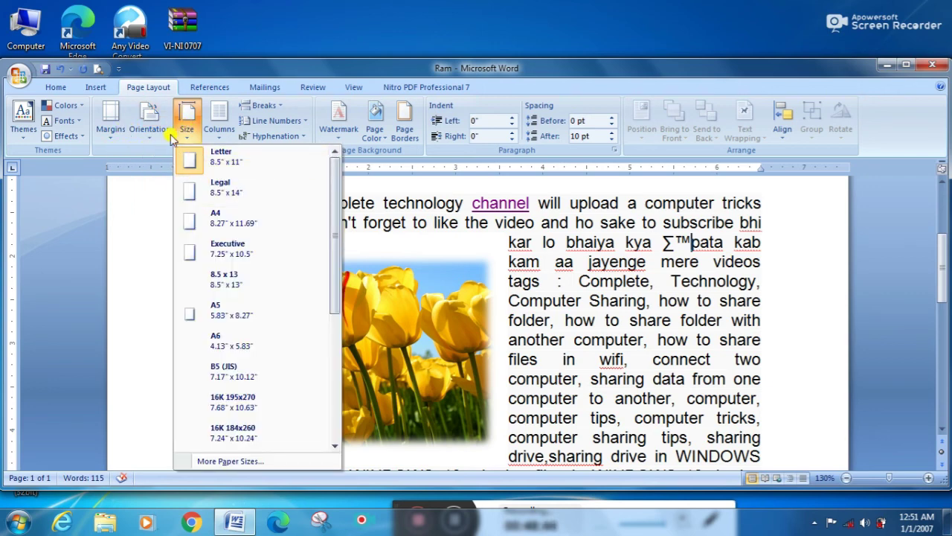
click(218, 125)
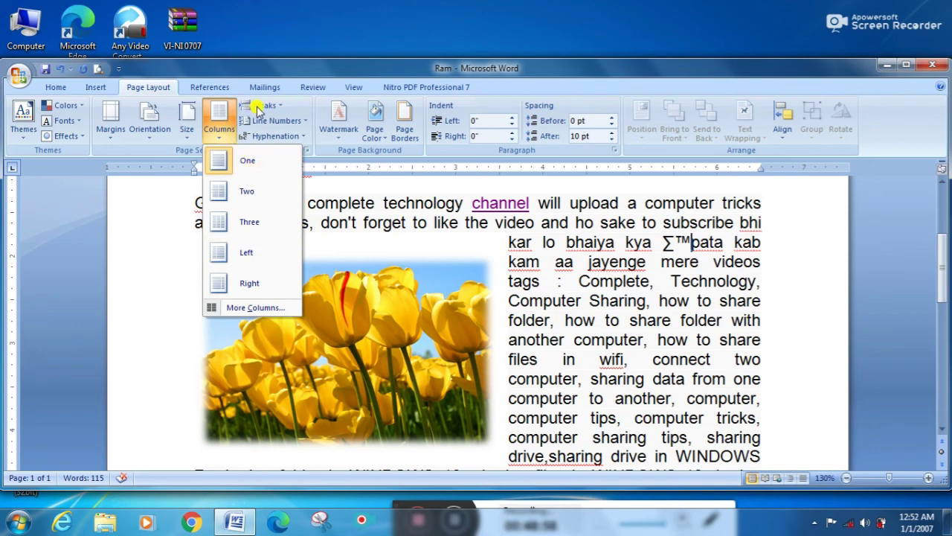
click(546, 282)
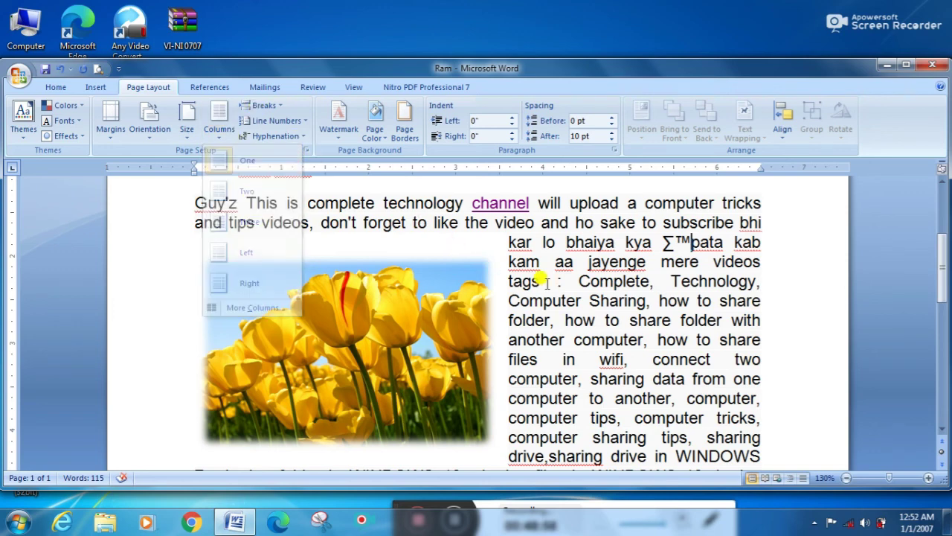